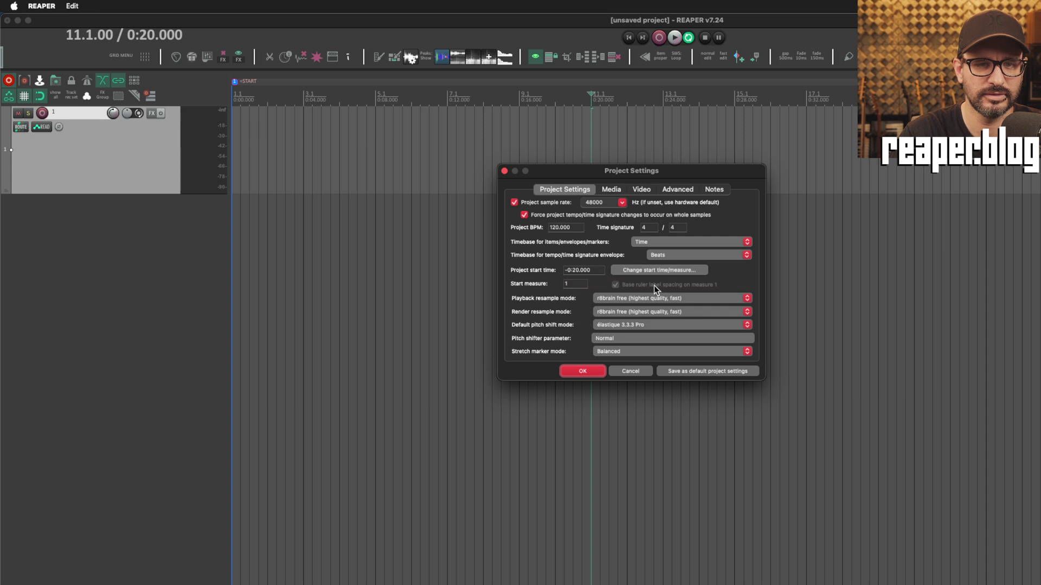
Step: Apply the -0:20.000 project start time, and set measure 1 to the measure nearest the edit cursor at 0:00
click(580, 371)
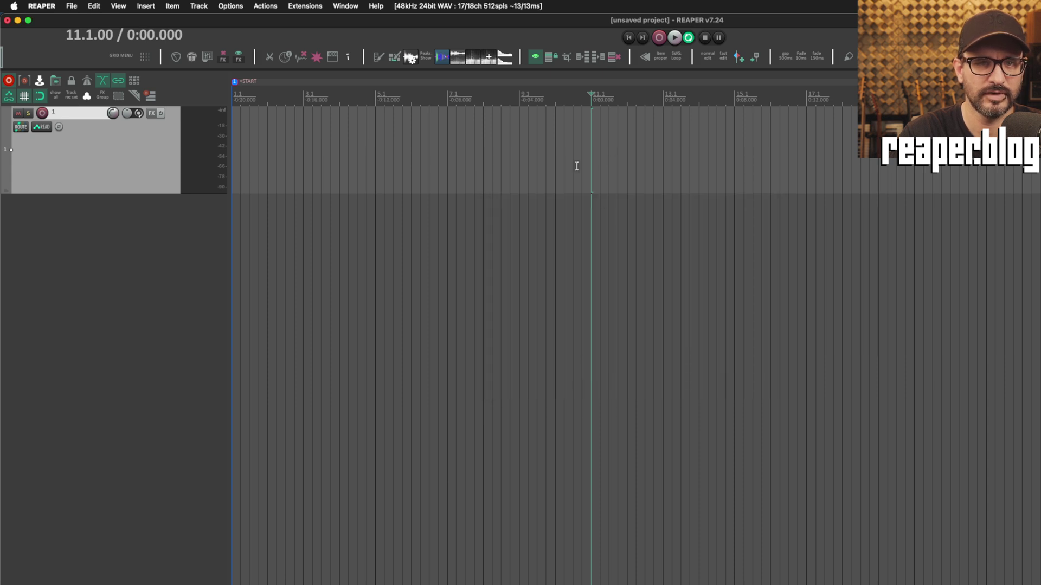
click(576, 165)
click(592, 136)
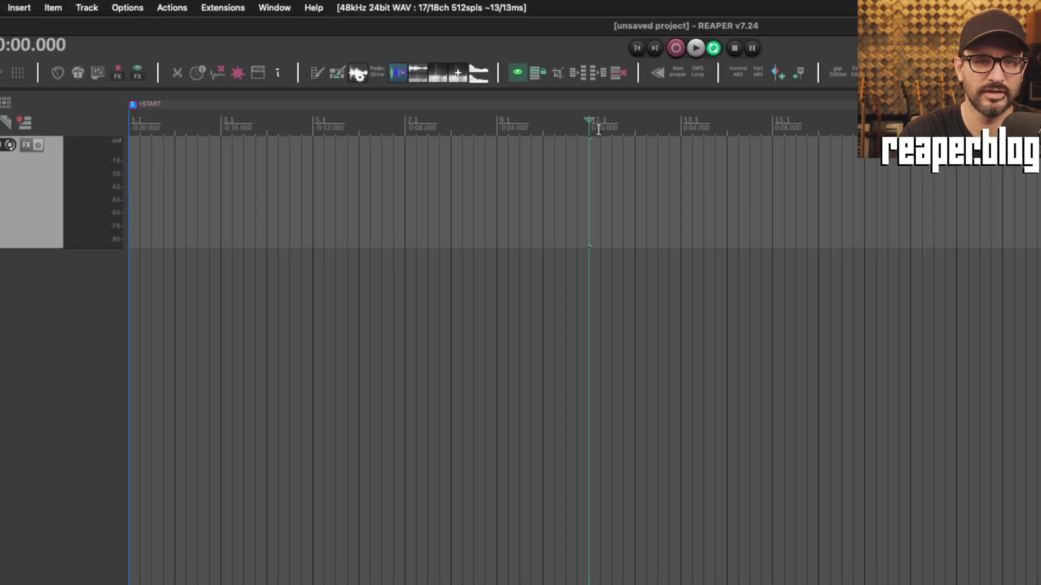
right_click(582, 148)
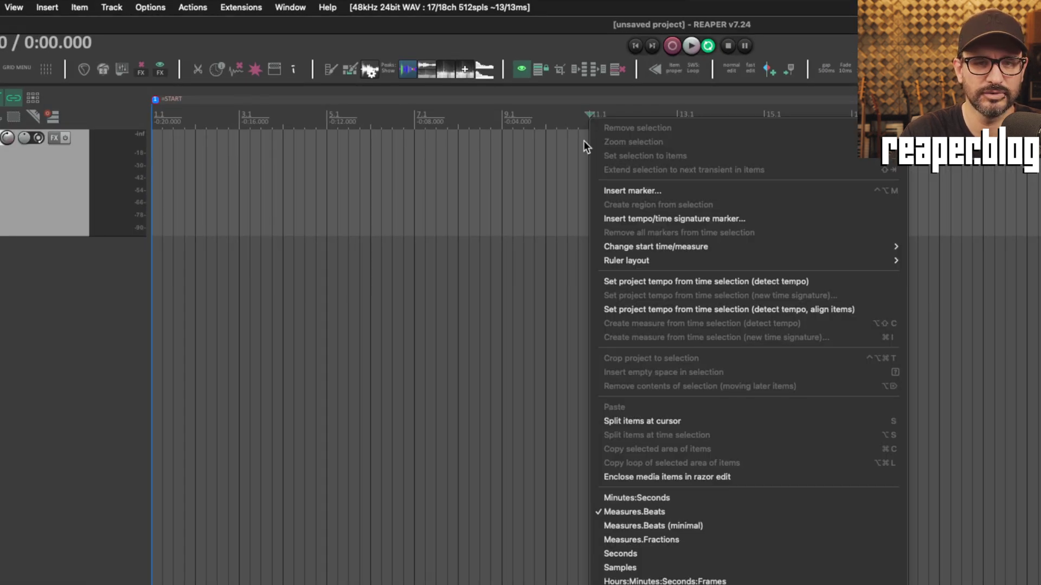
mouse_move(612, 248)
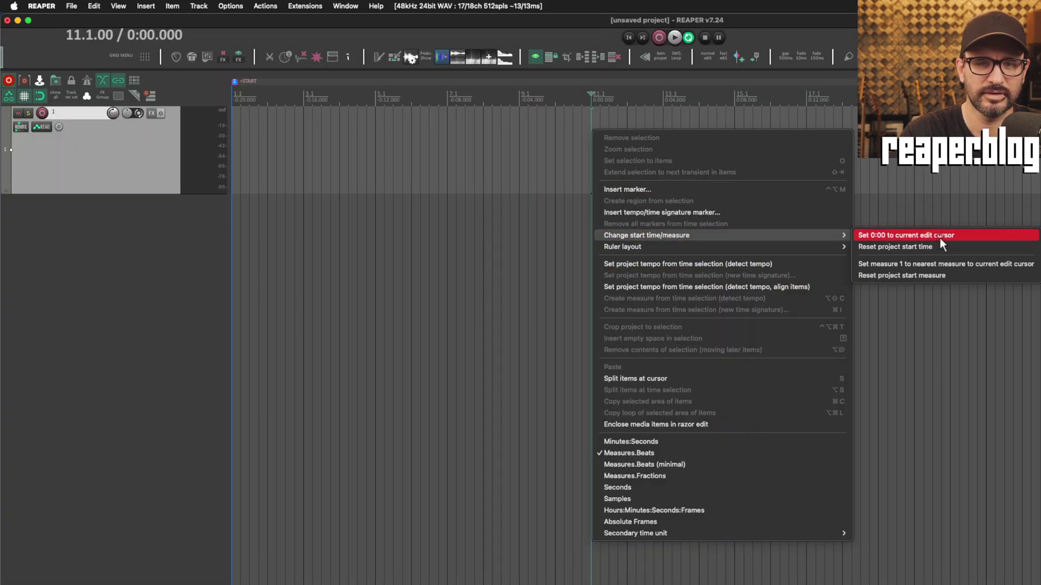
click(931, 264)
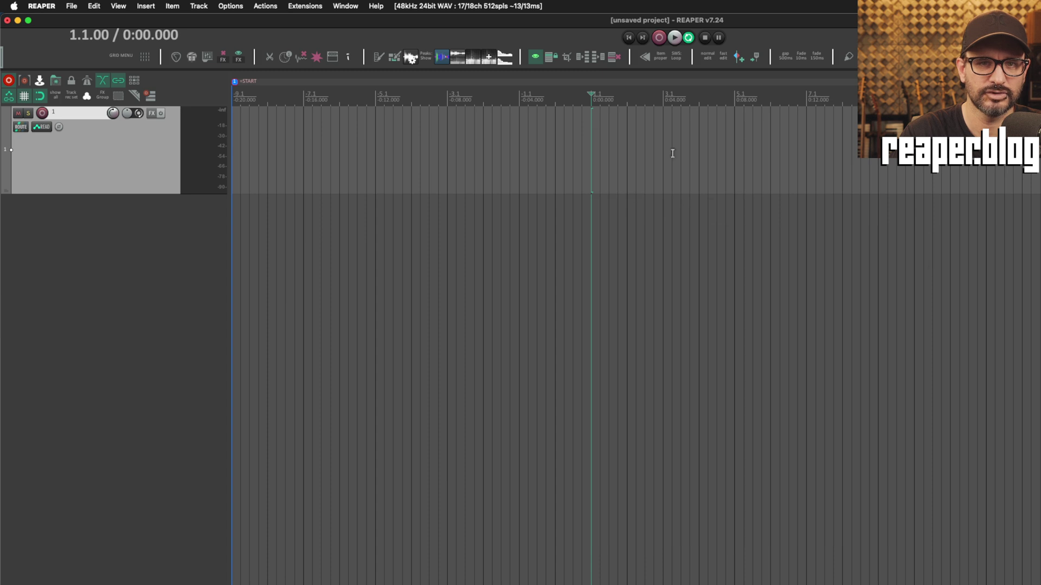
Step: Make a time selection from the project start to -0:02.000, clear it, and leave the edit cursor at the project start
click(580, 147)
drag(556, 144, 234, 138)
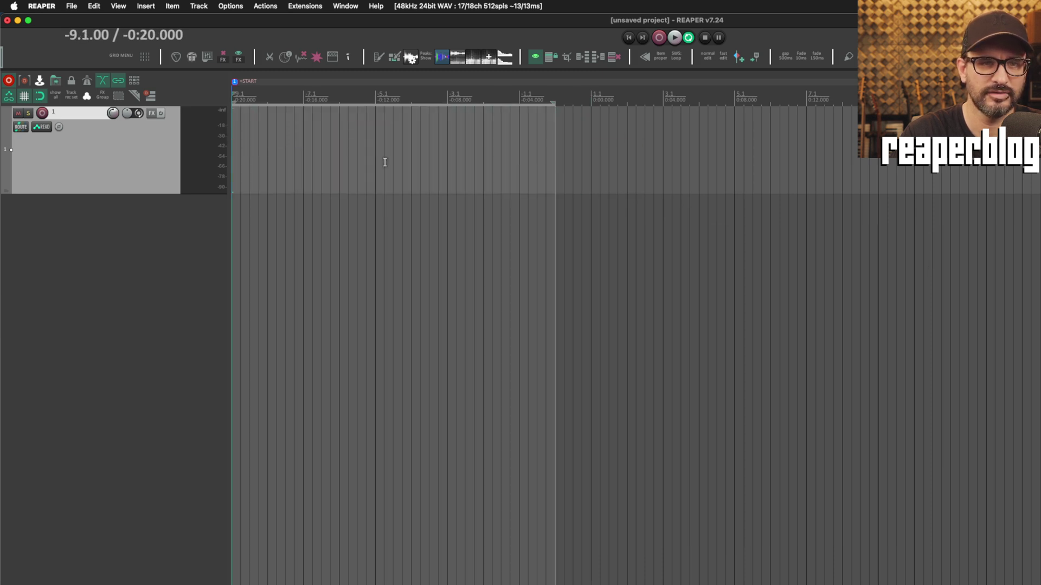
click(440, 148)
key(Escape)
key(Home)
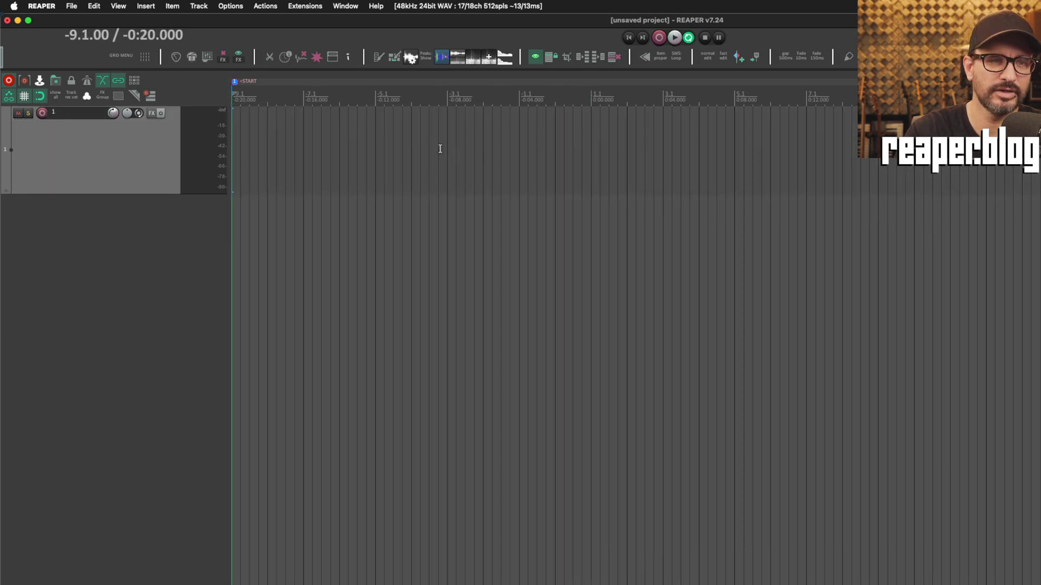
Step: Reset the project start measure and the project start time to their defaults
right_click(234, 103)
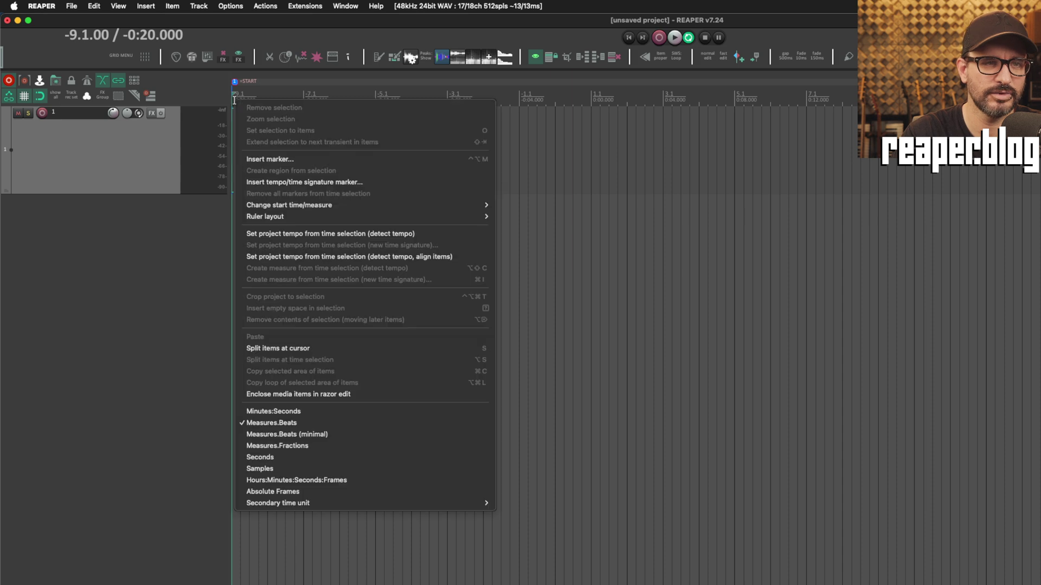
mouse_move(288, 205)
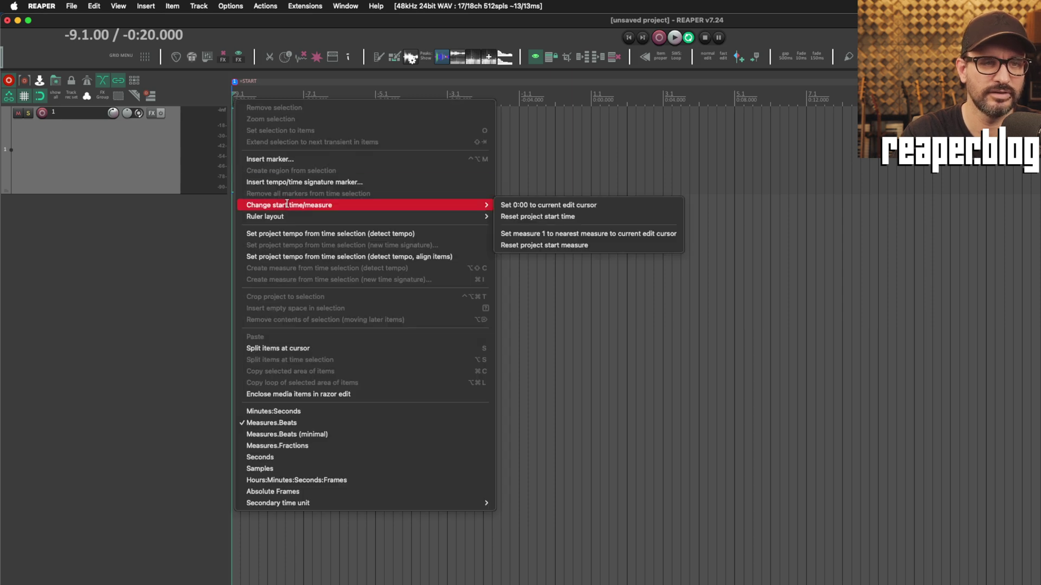
click(575, 247)
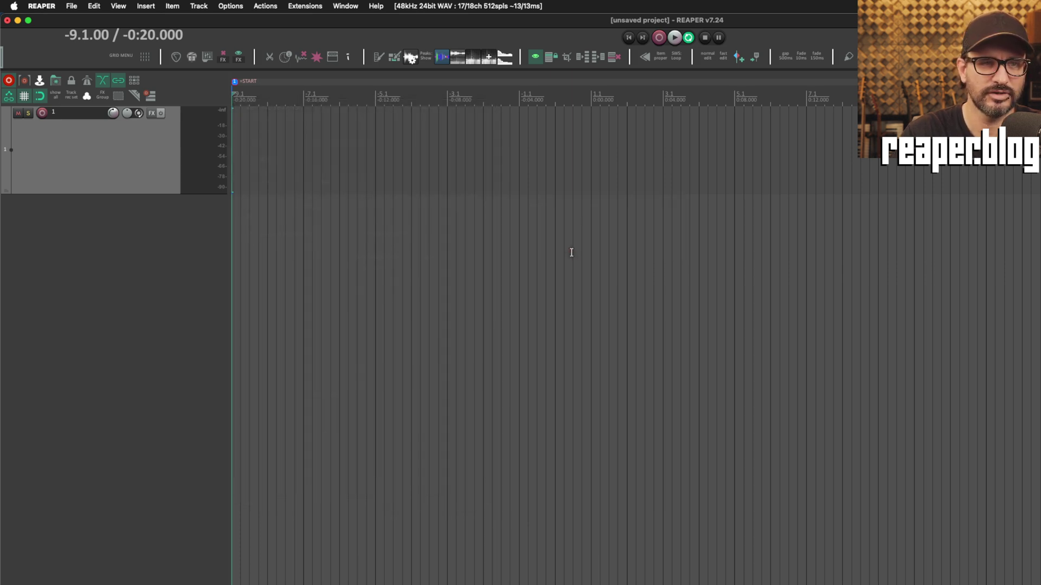
right_click(236, 99)
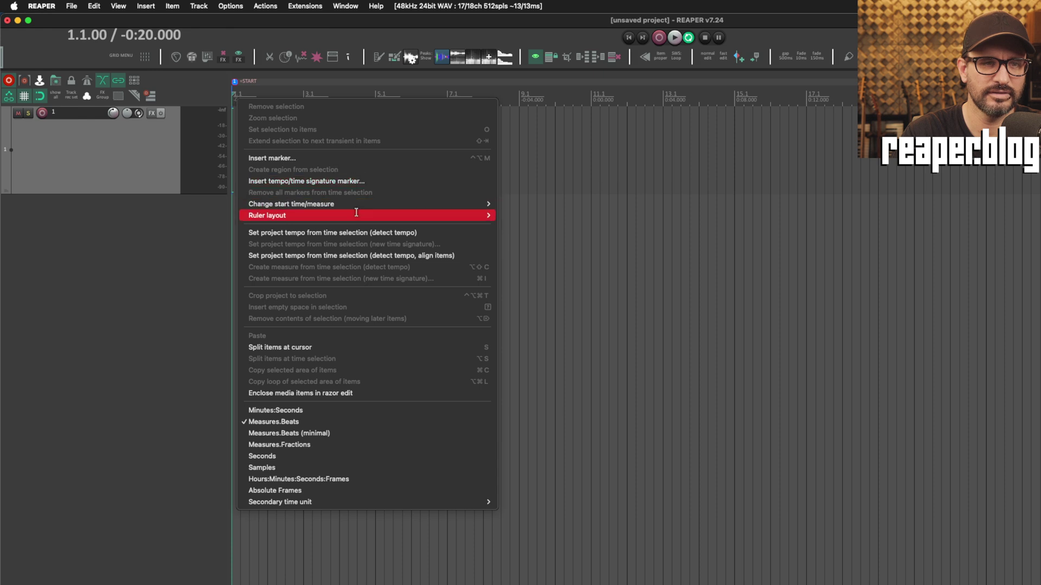
mouse_move(379, 205)
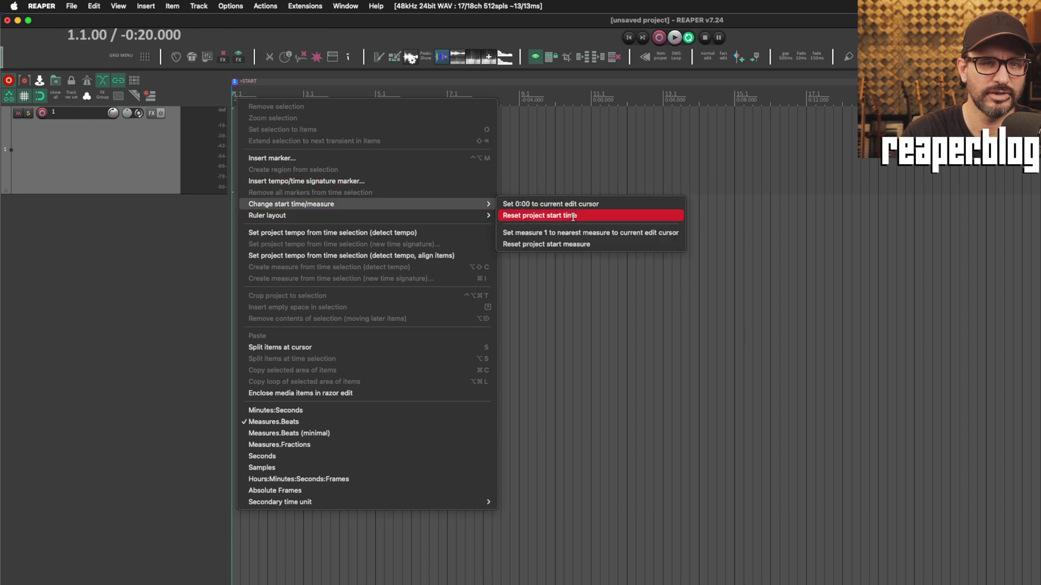
click(570, 215)
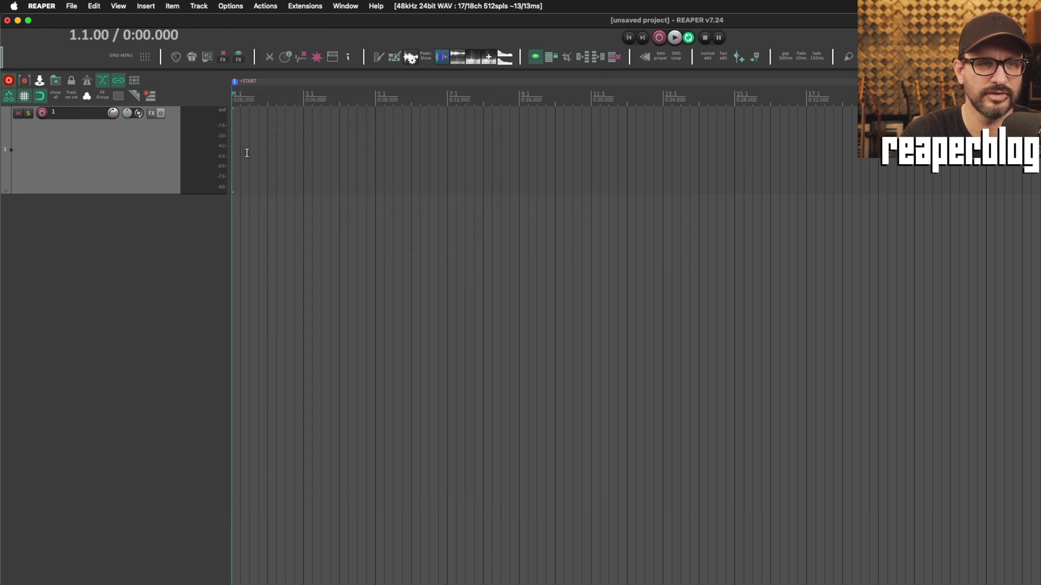
Step: Check the start time and start measure in the project settings, and review the ruler's start time/measure options
click(339, 145)
key(alt+Return)
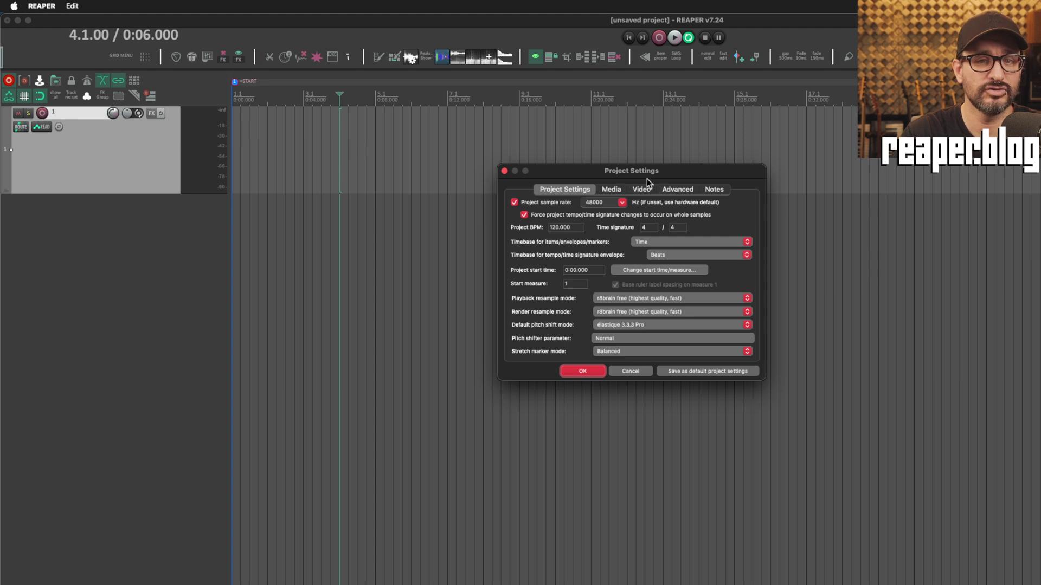
click(505, 171)
right_click(308, 97)
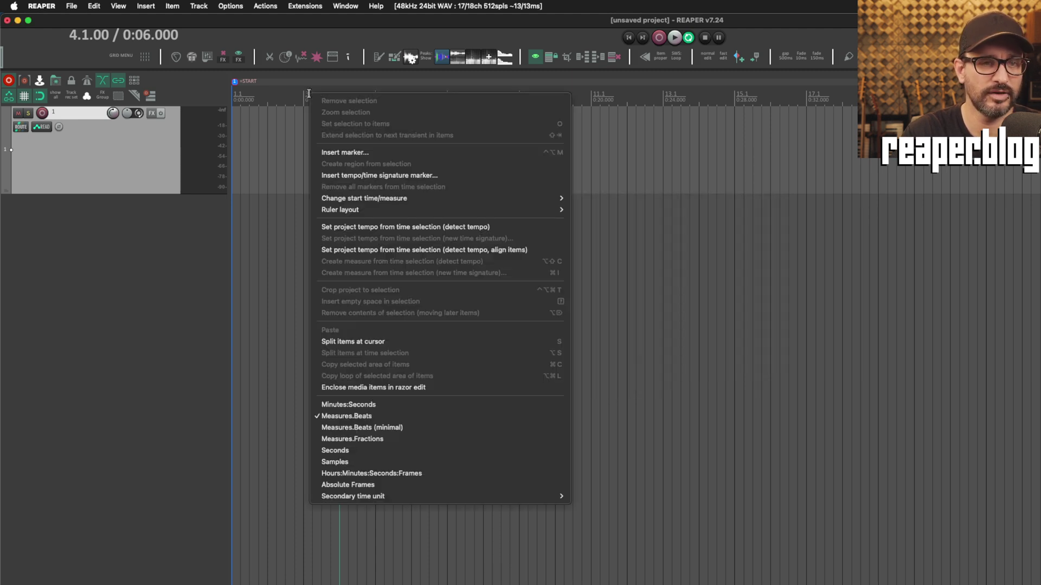
mouse_move(396, 197)
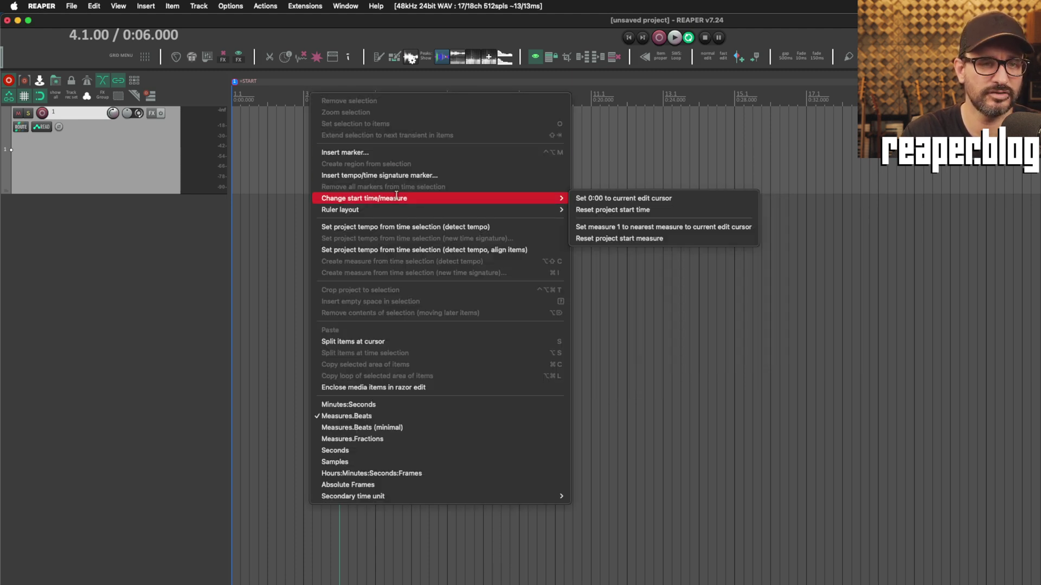
click(282, 137)
Step: Search the action list for "project start mea" and "project start time", highlighting each matching Ruler reset action, and close the list
key(question)
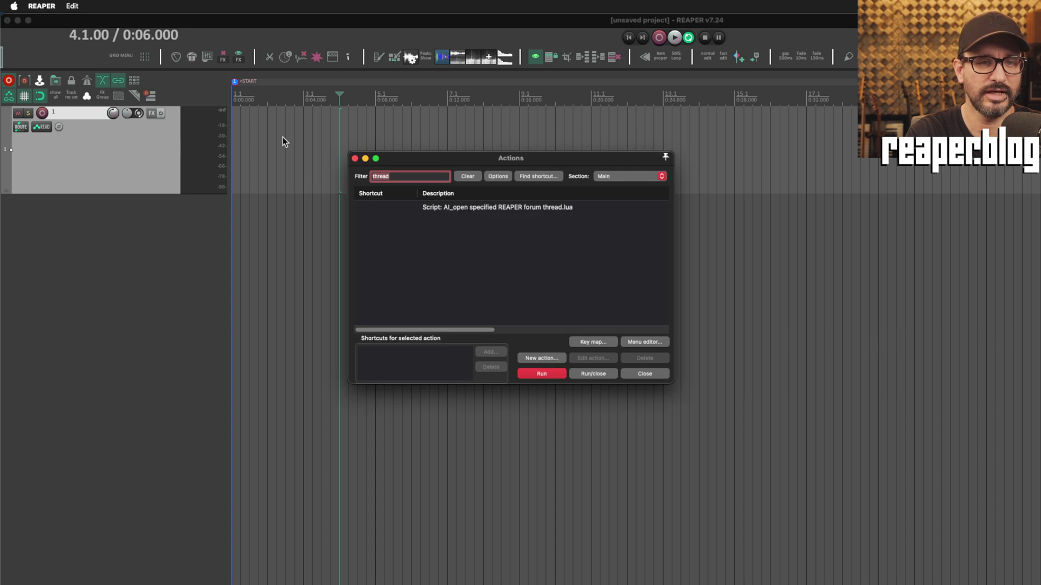
text(project start mea)
click(488, 221)
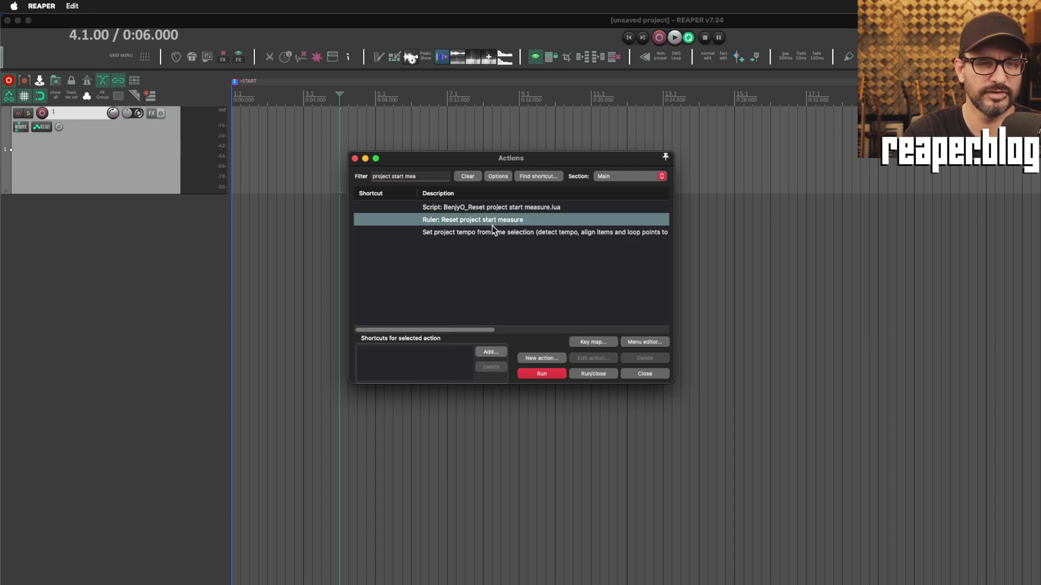
double_click(422, 175)
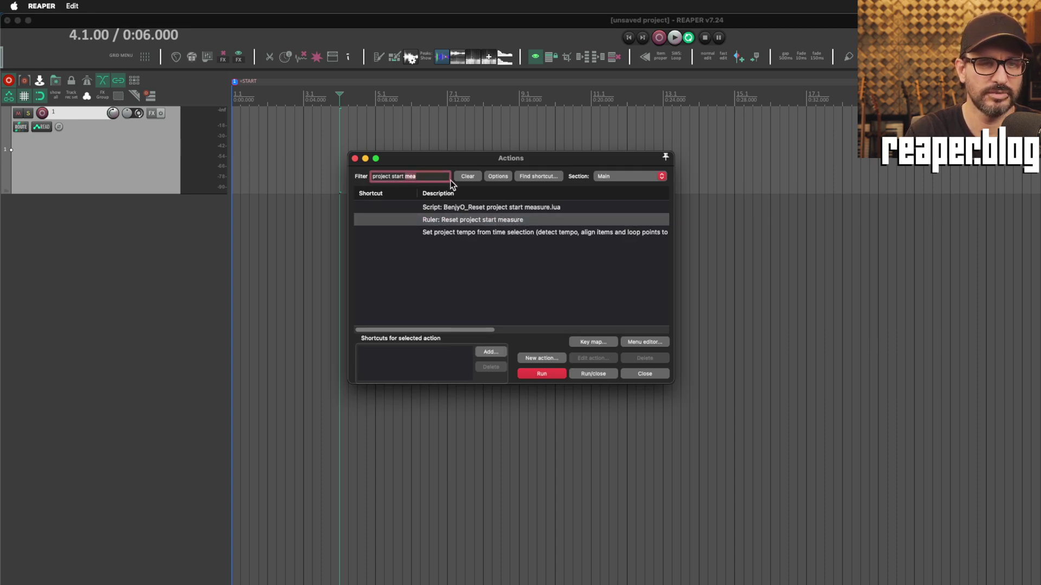
text(time)
click(484, 294)
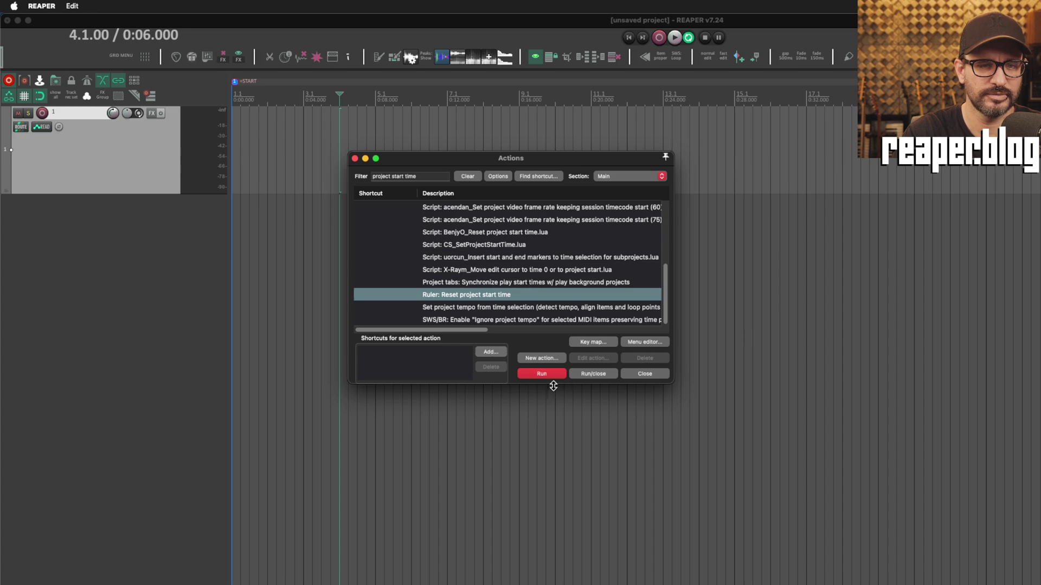
click(645, 375)
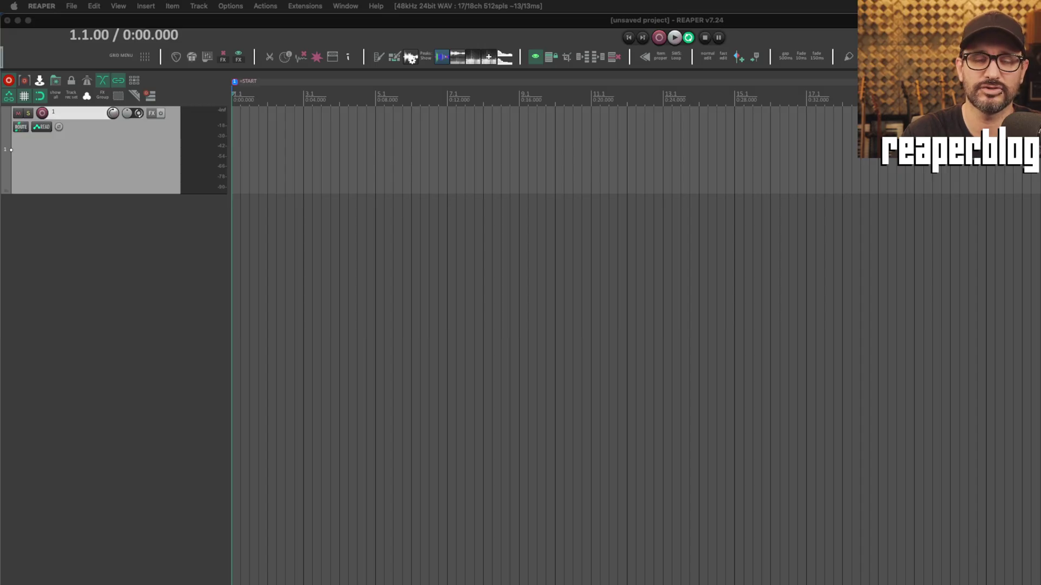
click(398, 183)
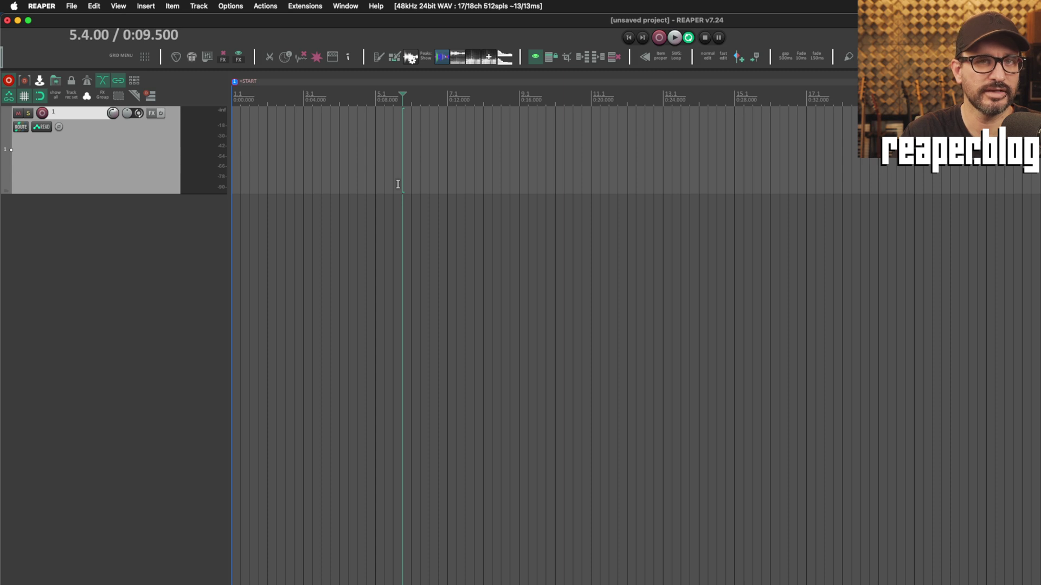
click(412, 179)
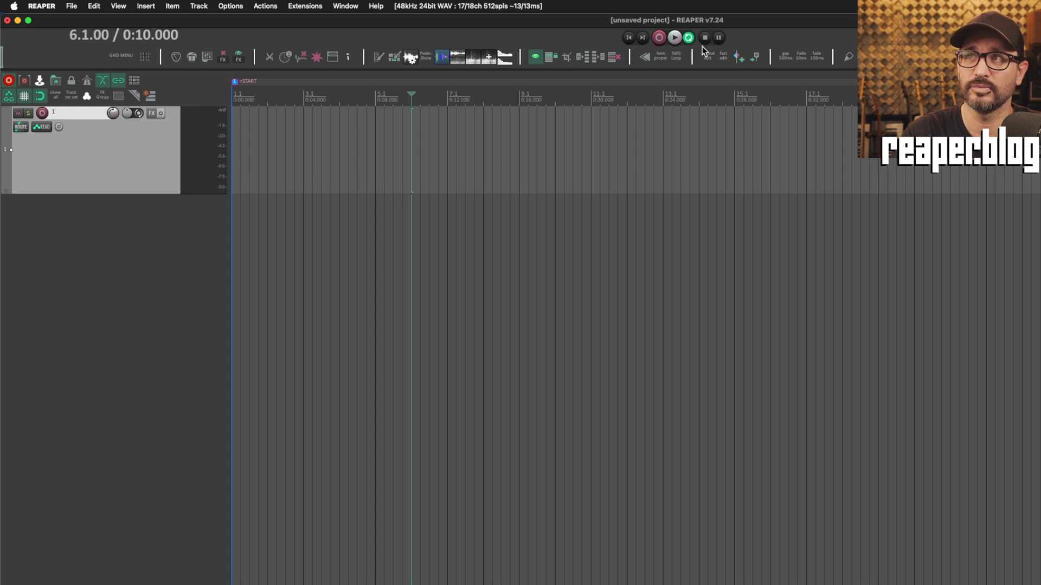
click(529, 162)
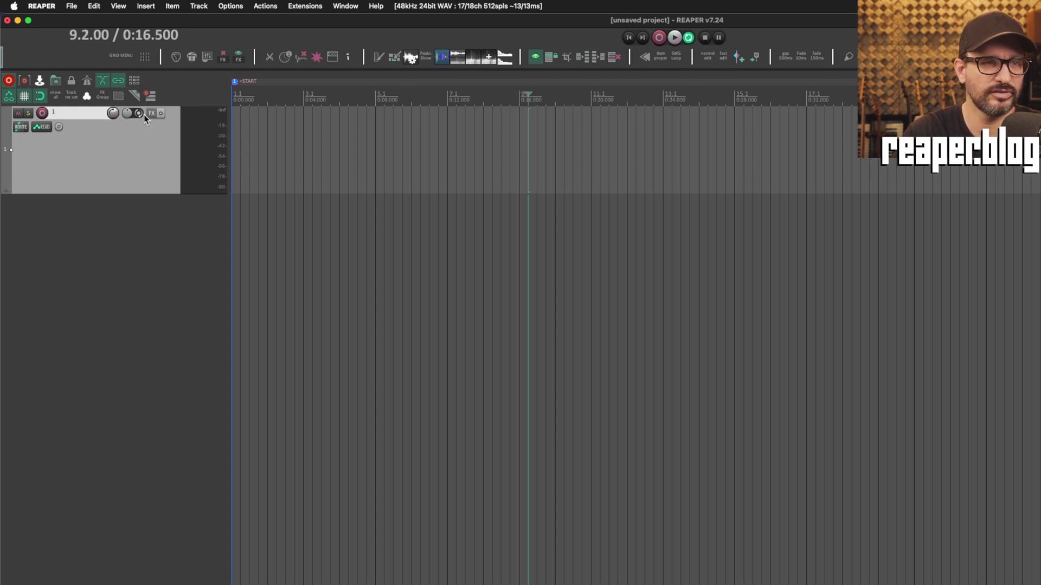
Step: Look over the view options, filter the action list for "play record" to inspect the Toggle transport visible action, and close the list
click(118, 6)
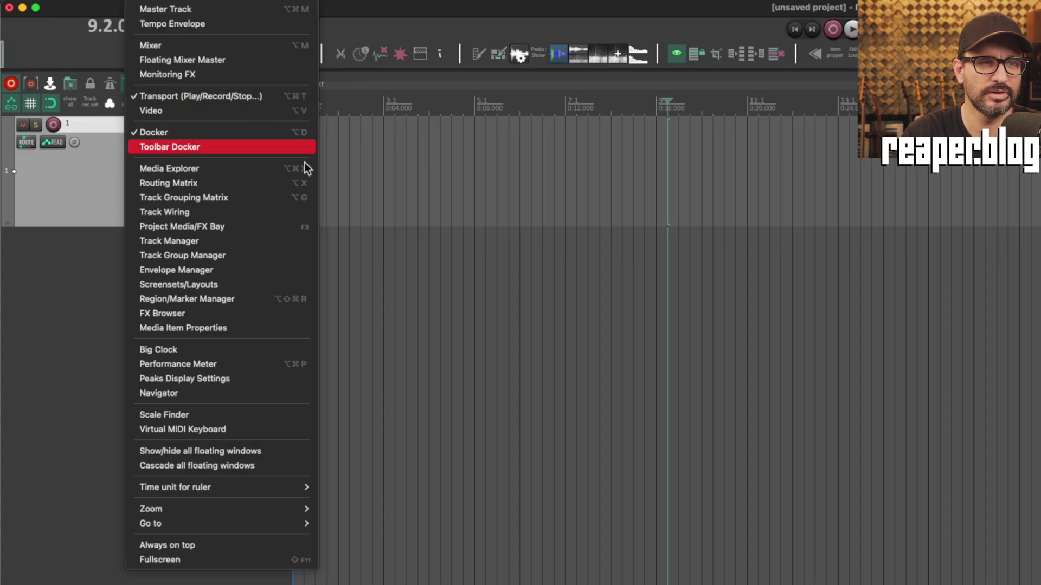
click(630, 266)
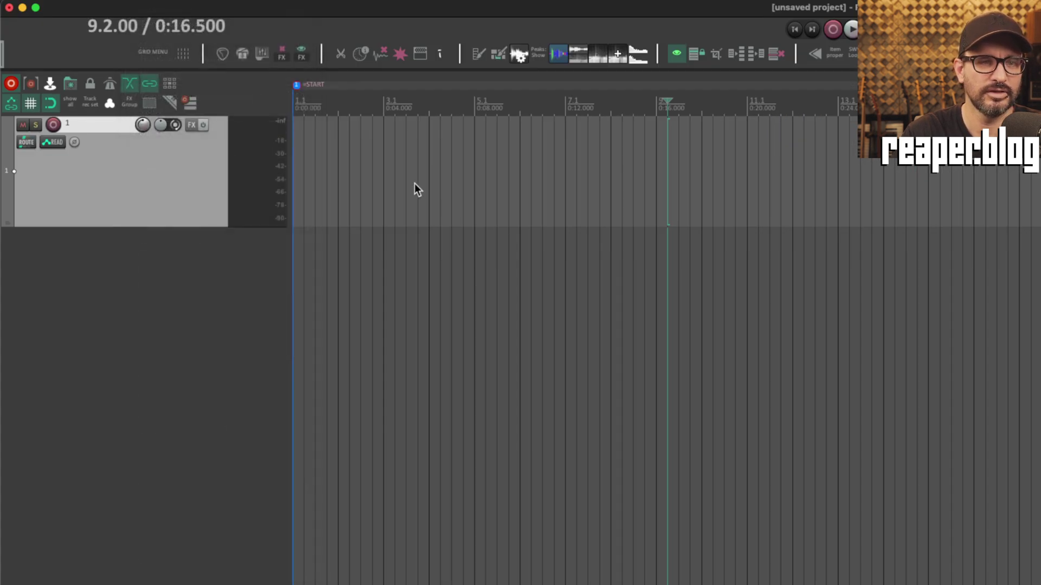
key(shift+slash)
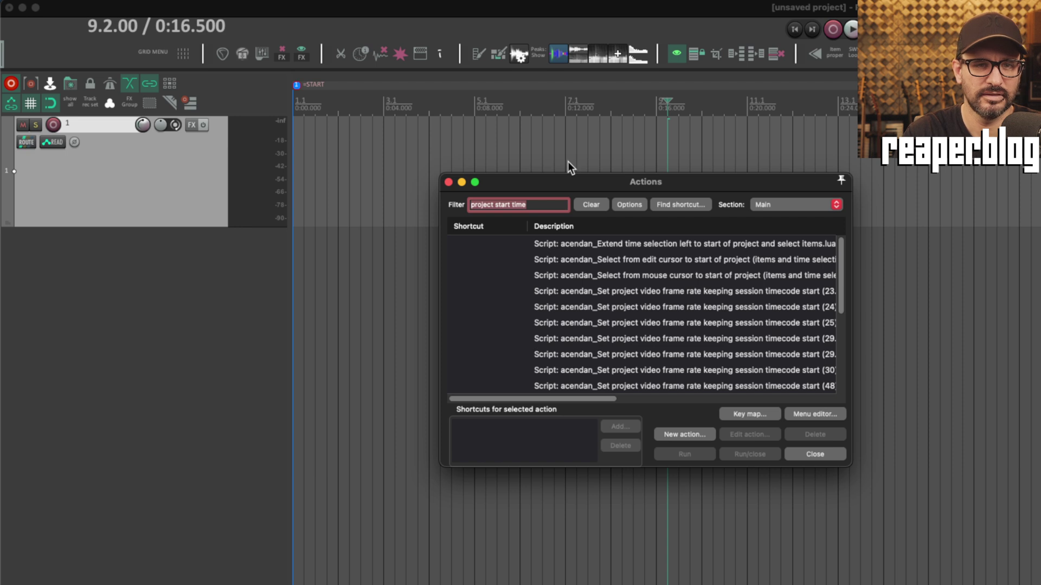
text(play)
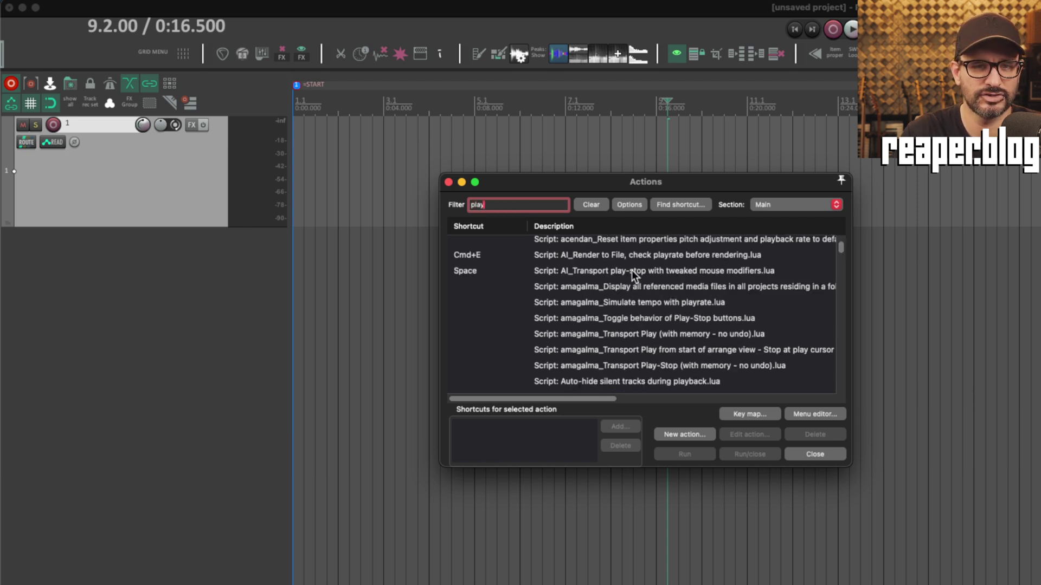
text( record)
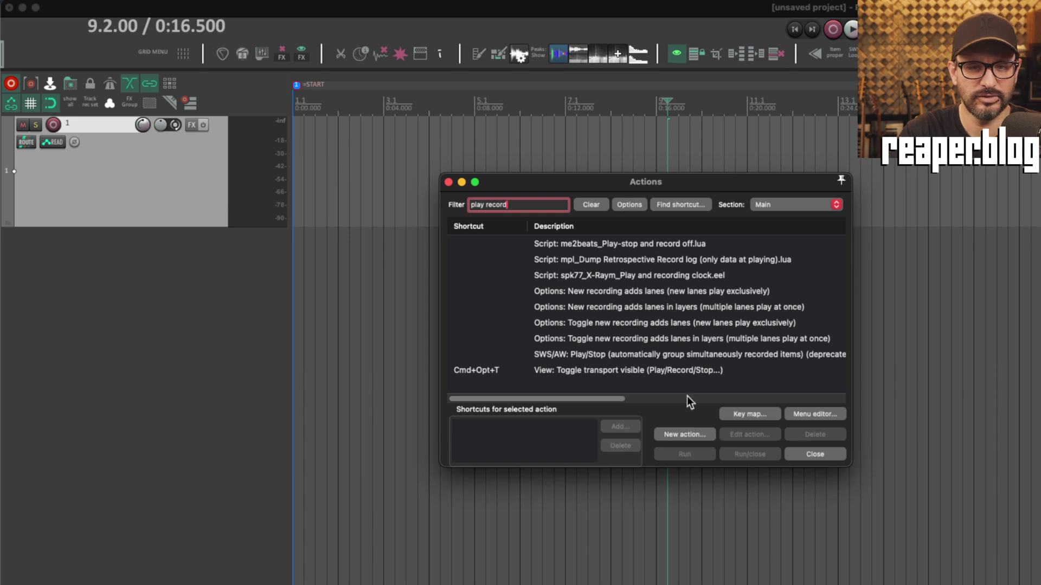
click(671, 370)
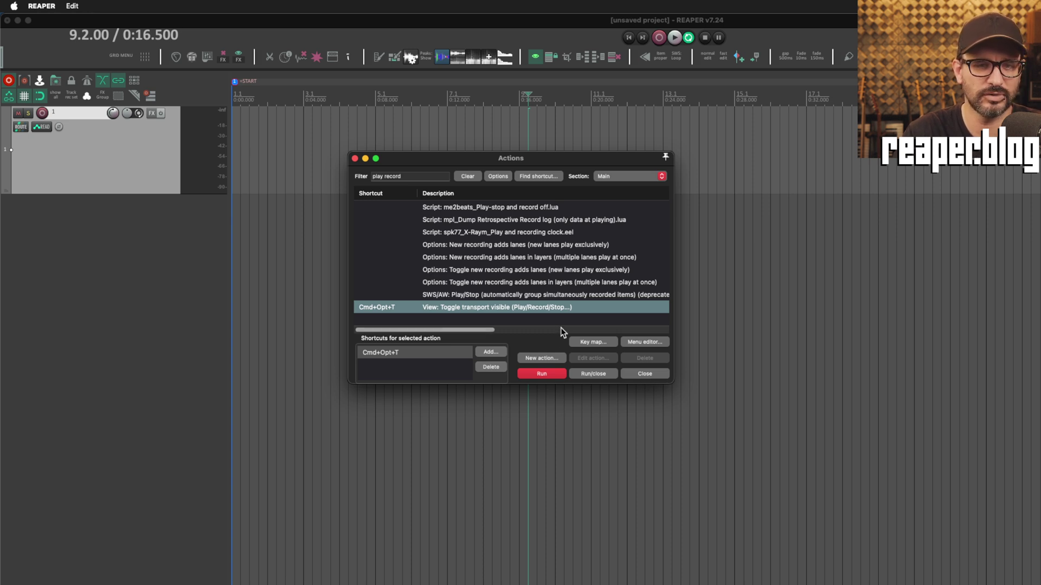
click(642, 373)
click(503, 158)
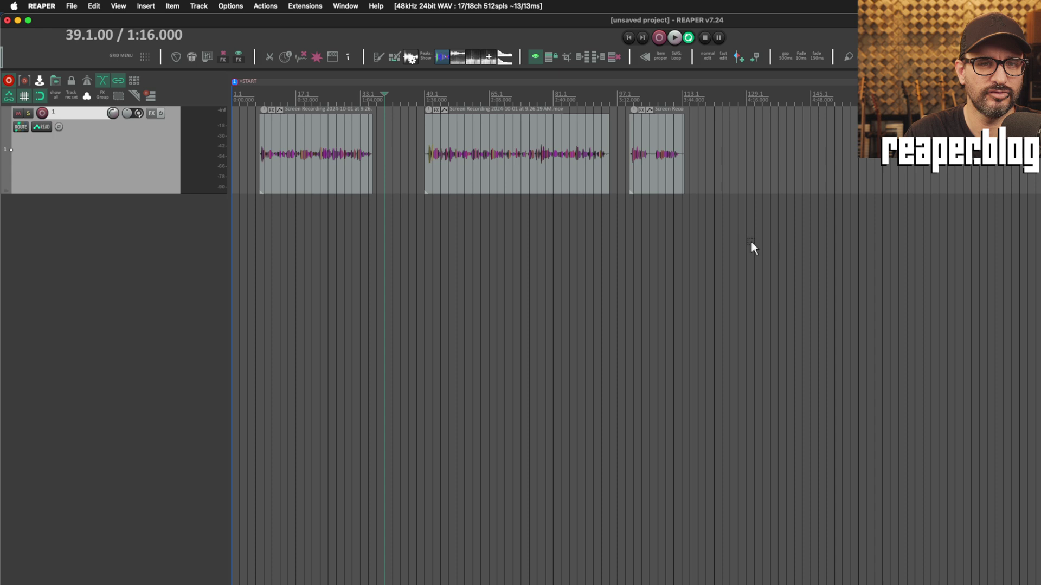
Step: Select all three media items on track 1 and add them to the Batch File/Item Converter
drag(750, 242, 220, 132)
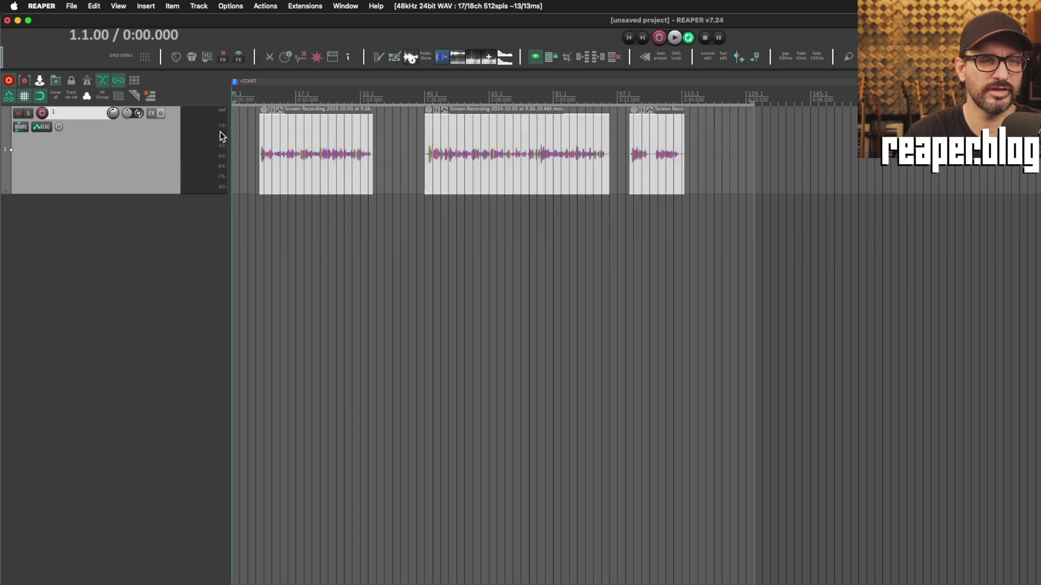
click(74, 7)
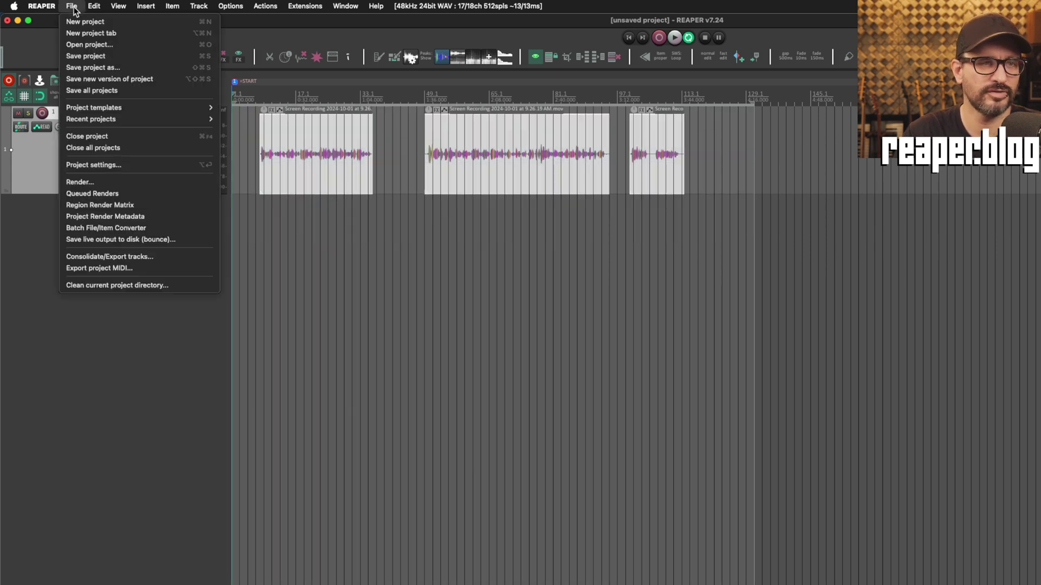
click(97, 228)
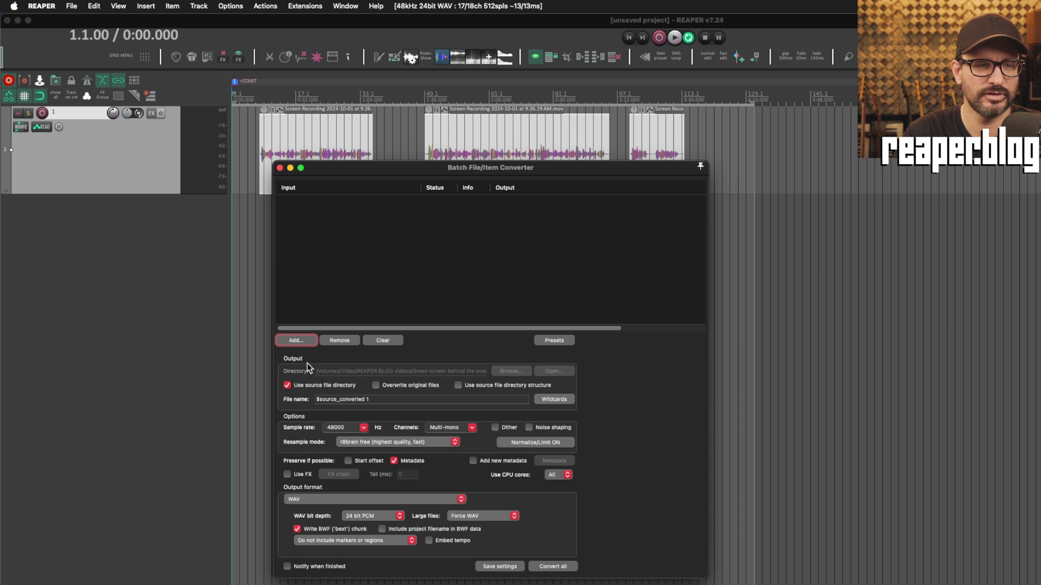
click(303, 345)
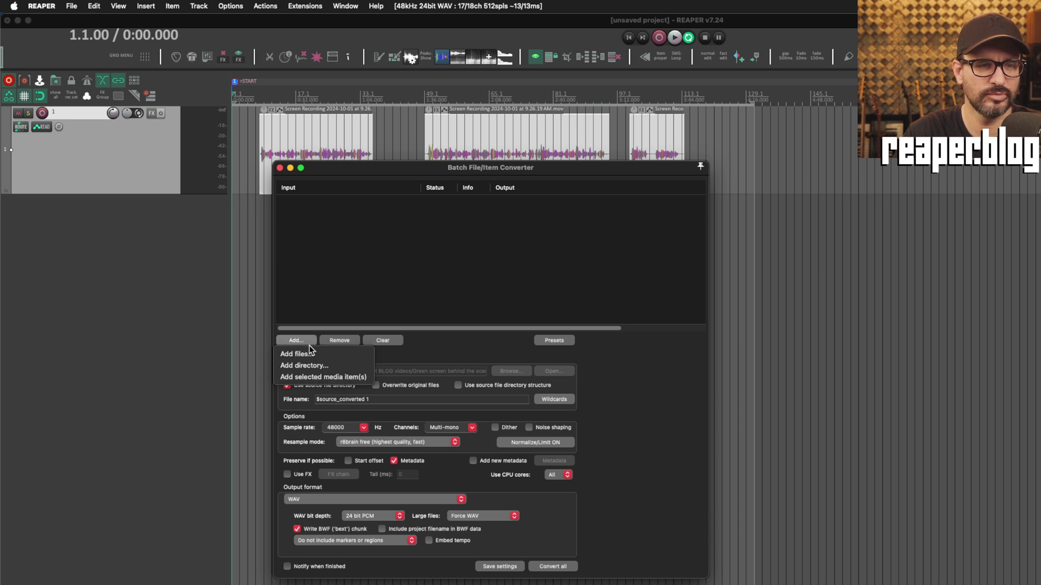
click(325, 378)
drag(416, 165, 391, 189)
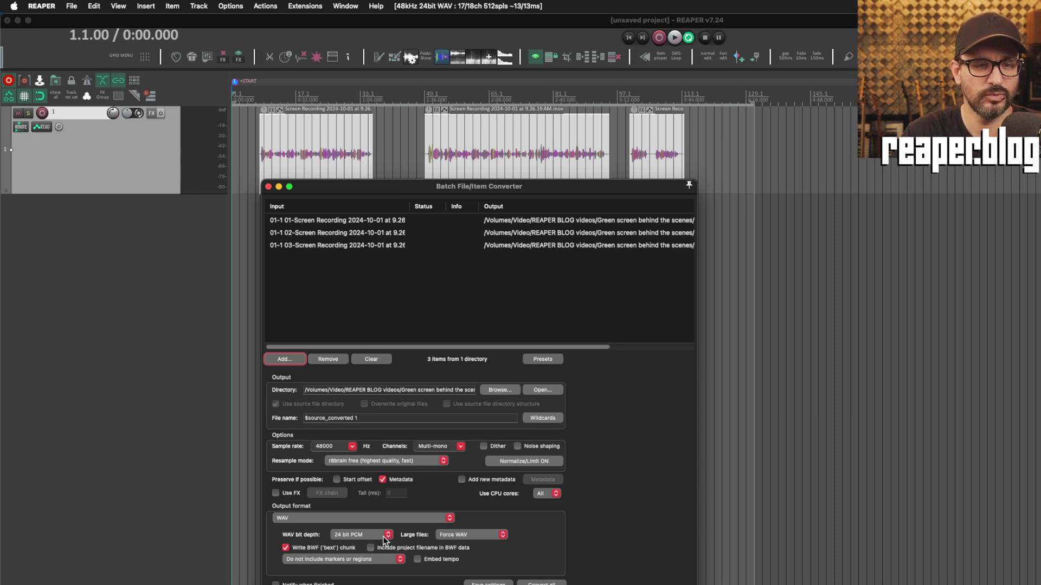
Step: Check the converter's Normalize/Limit settings and set its output channels to (source)
click(545, 450)
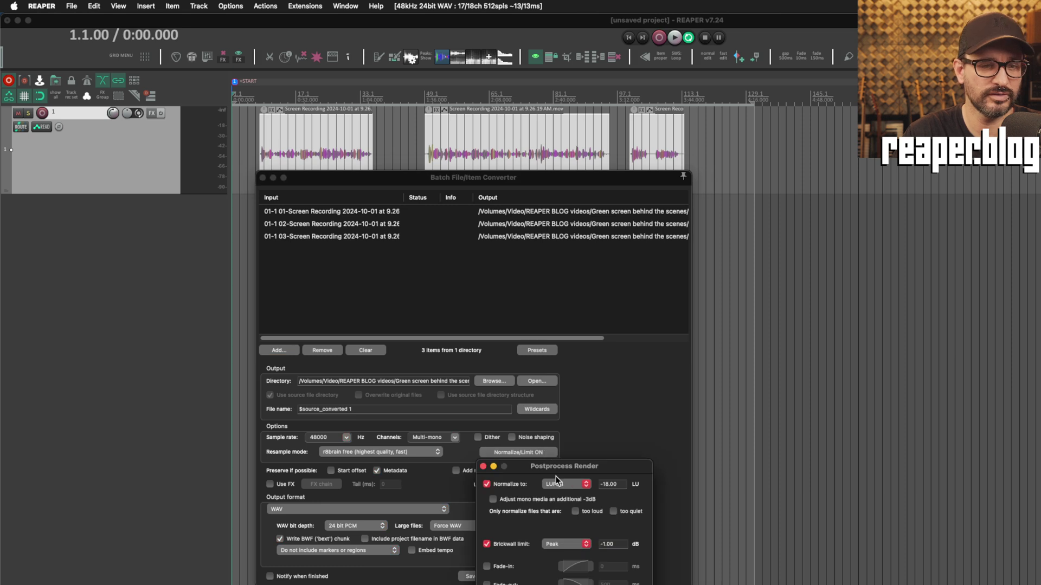
click(483, 466)
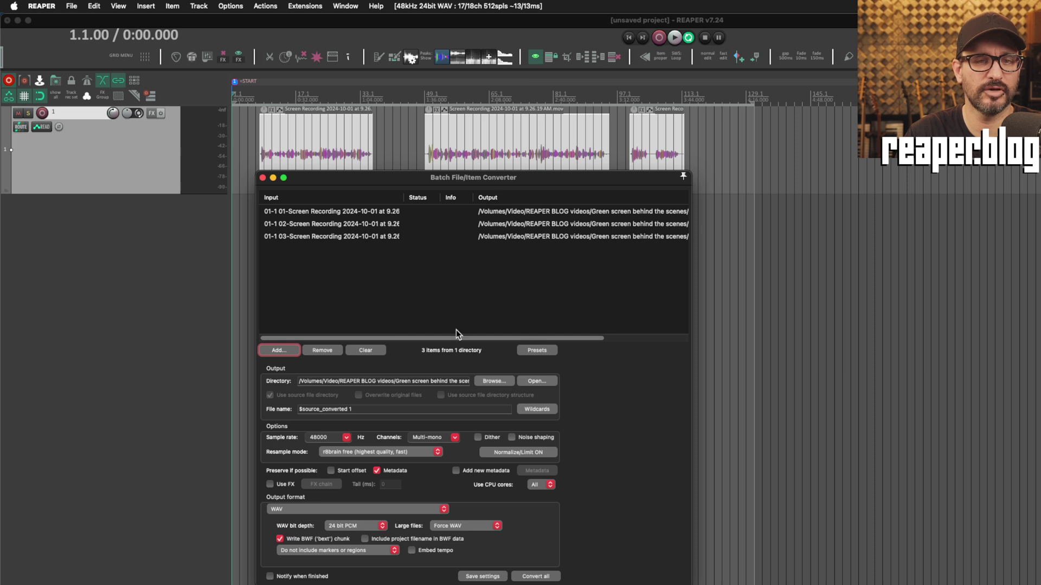
click(453, 439)
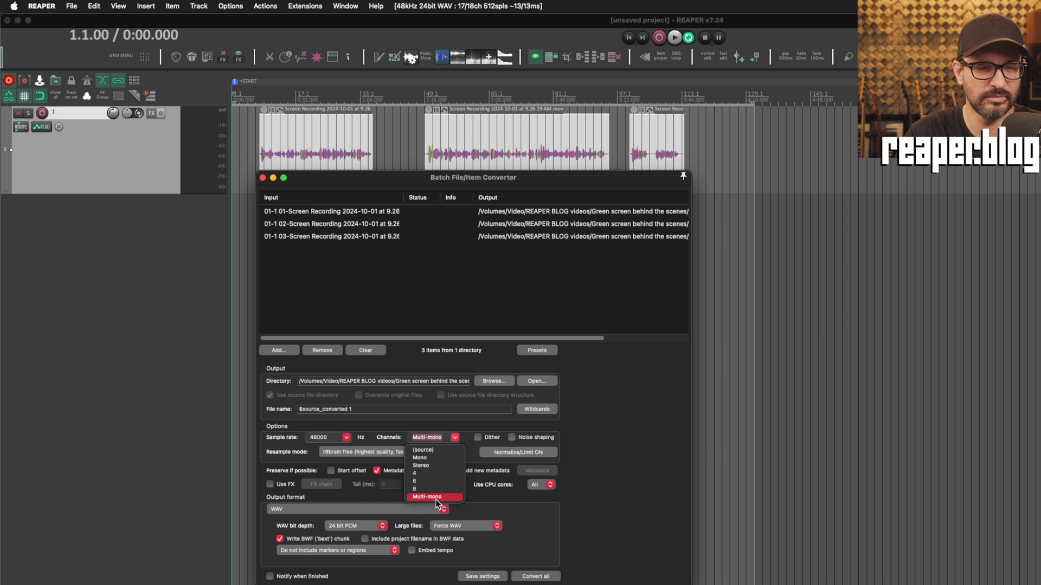
click(438, 450)
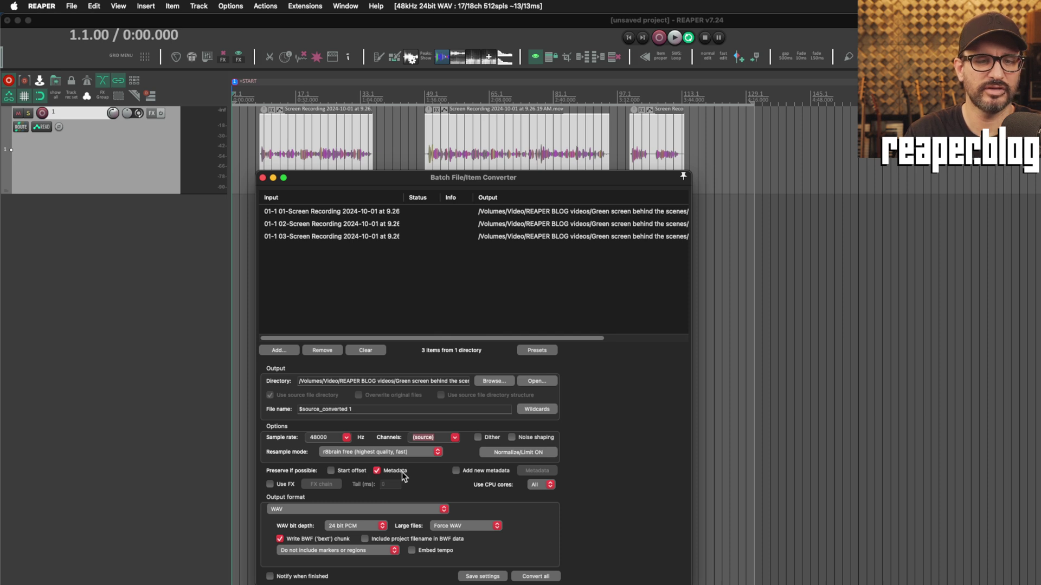
click(602, 448)
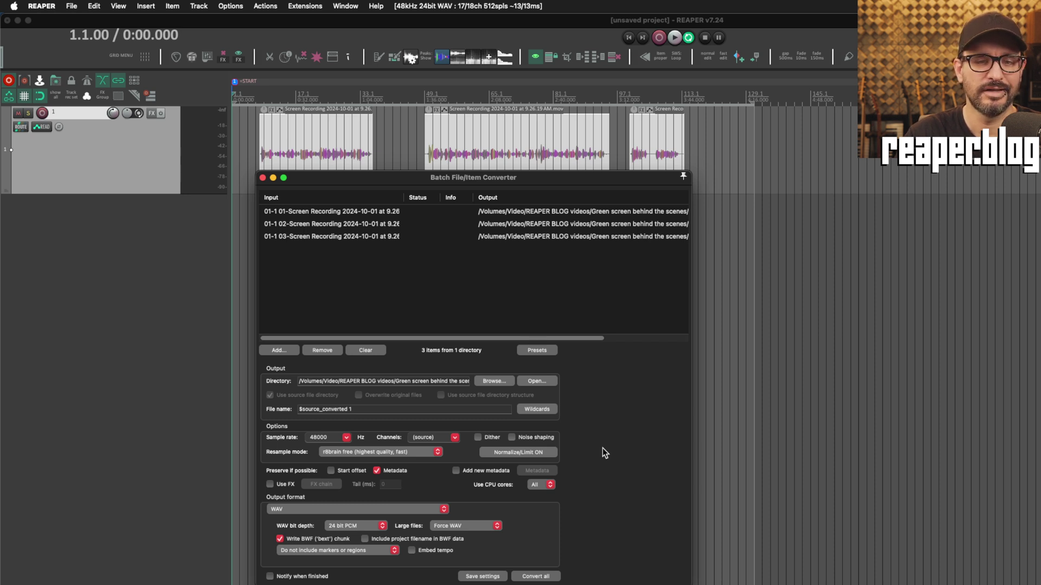
Step: Review the normalize, brickwall limit and fade options in the converter's postprocess settings
click(545, 451)
drag(548, 467, 610, 296)
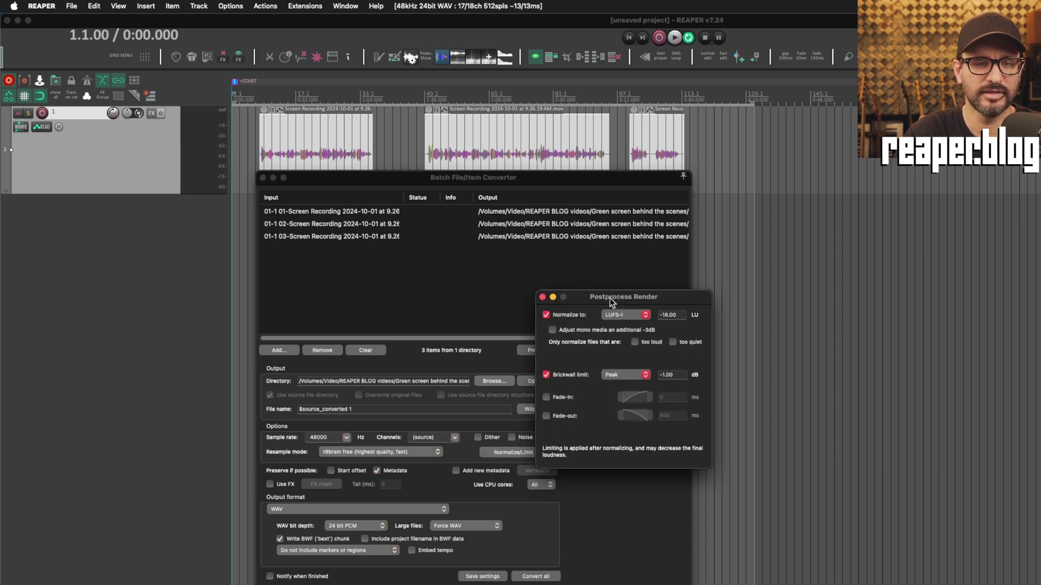
click(541, 295)
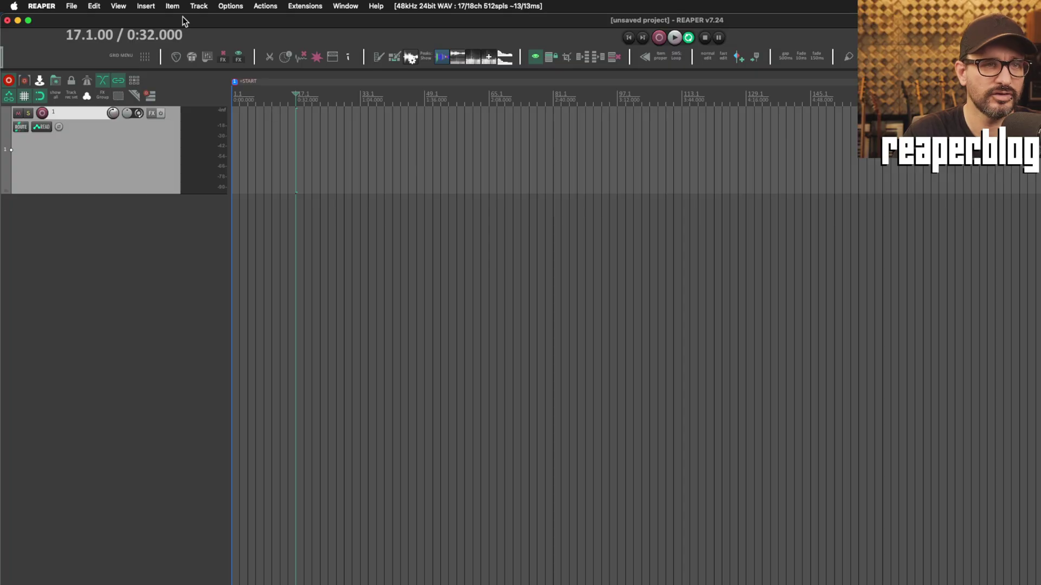
Step: Insert a click source item on track 1 and extend it from the project start to a length of about 1:48
click(172, 6)
mouse_move(145, 6)
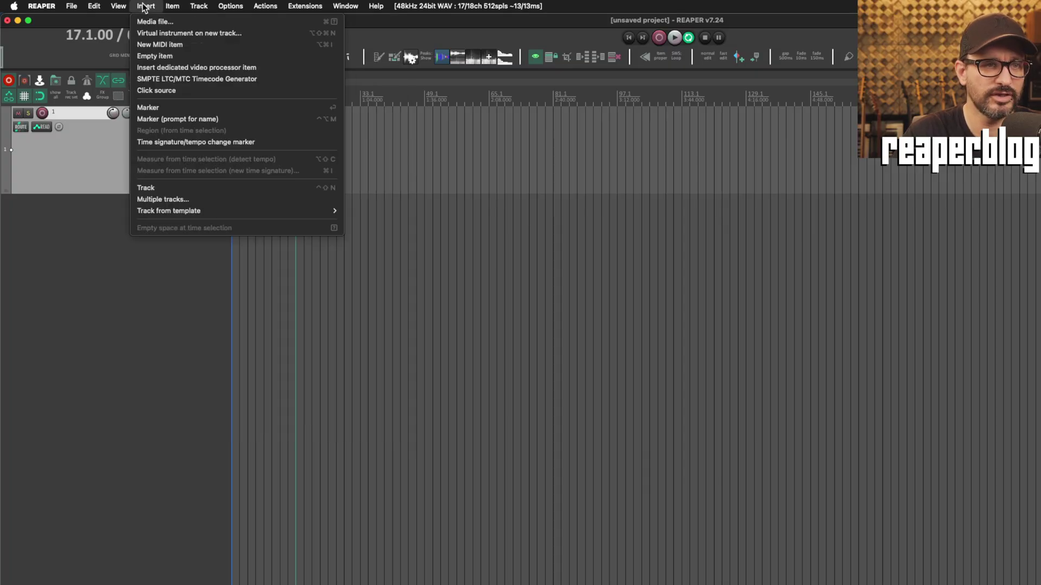
click(157, 90)
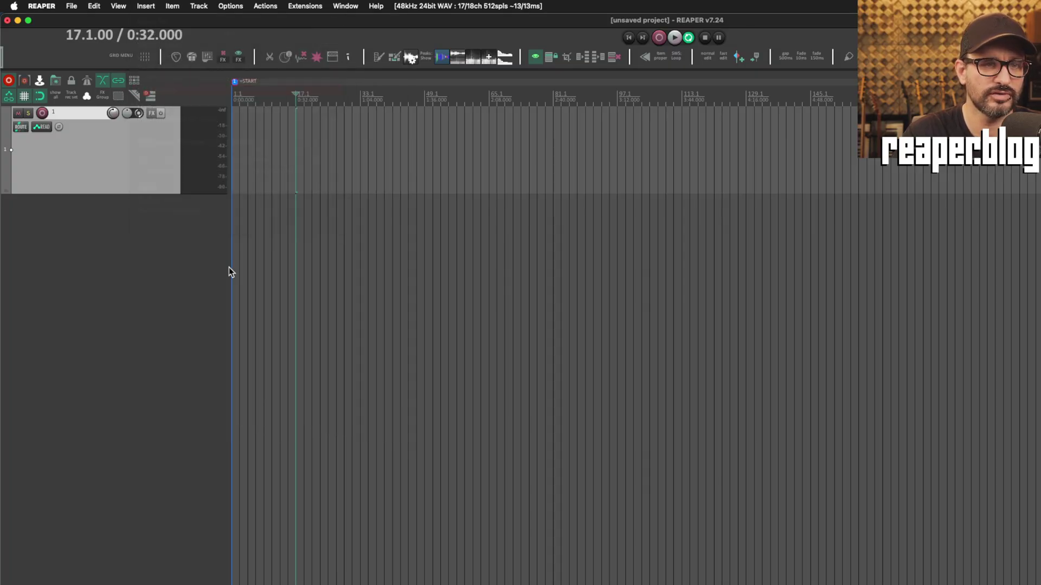
scroll(229, 268, up, 4)
drag(509, 136, 252, 136)
drag(310, 155, 765, 147)
drag(836, 149, 1030, 148)
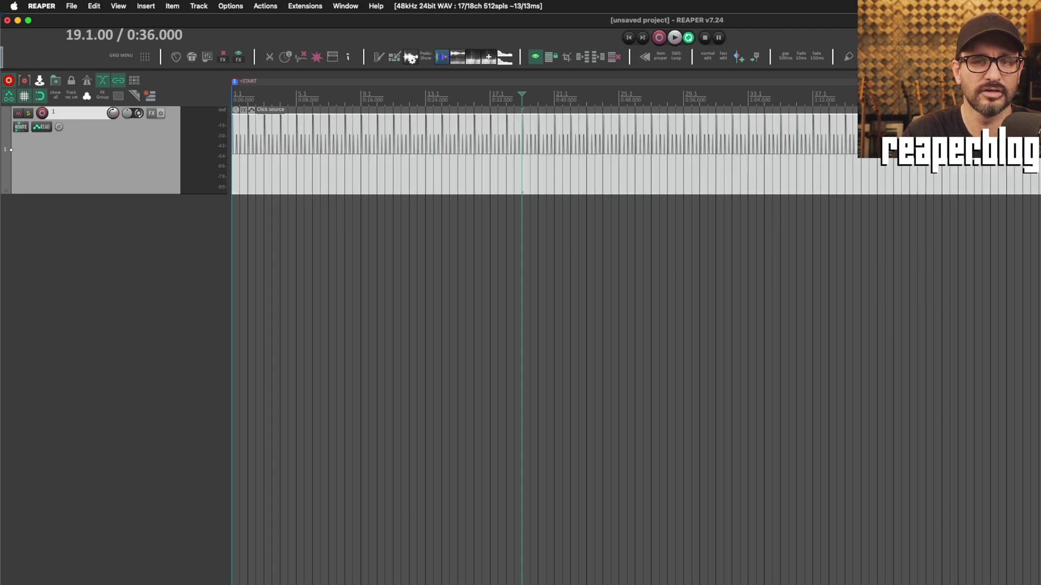
Step: Inspect the click item's source properties and its media item properties, closing each without changes
click(378, 177)
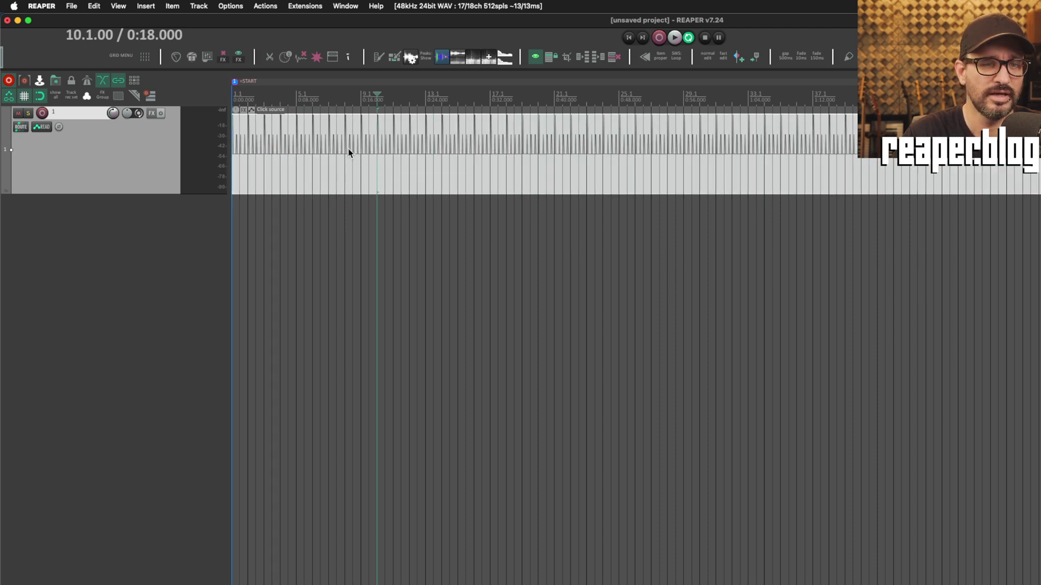
double_click(350, 140)
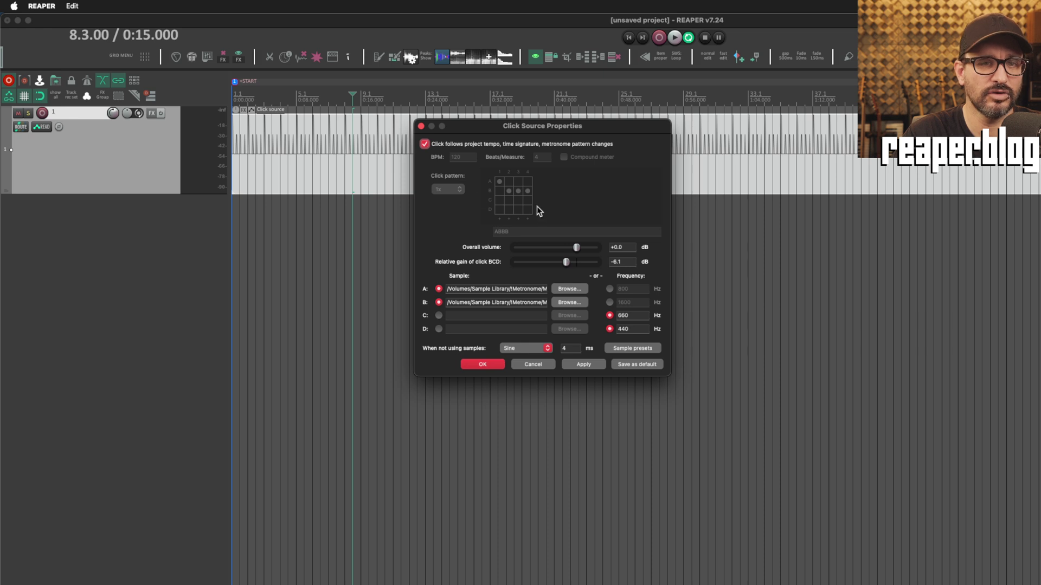
click(420, 126)
right_click(353, 130)
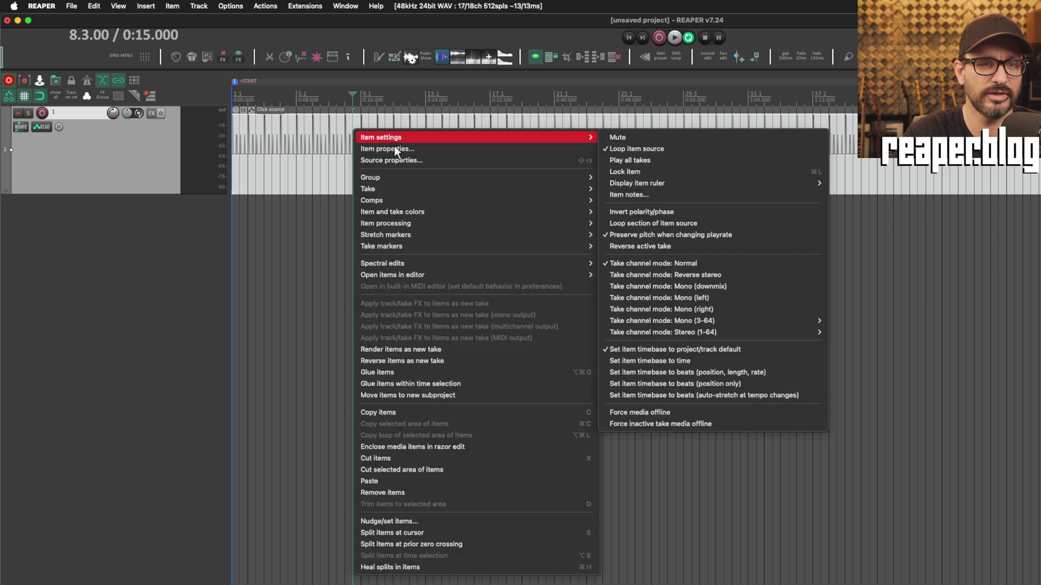
click(380, 151)
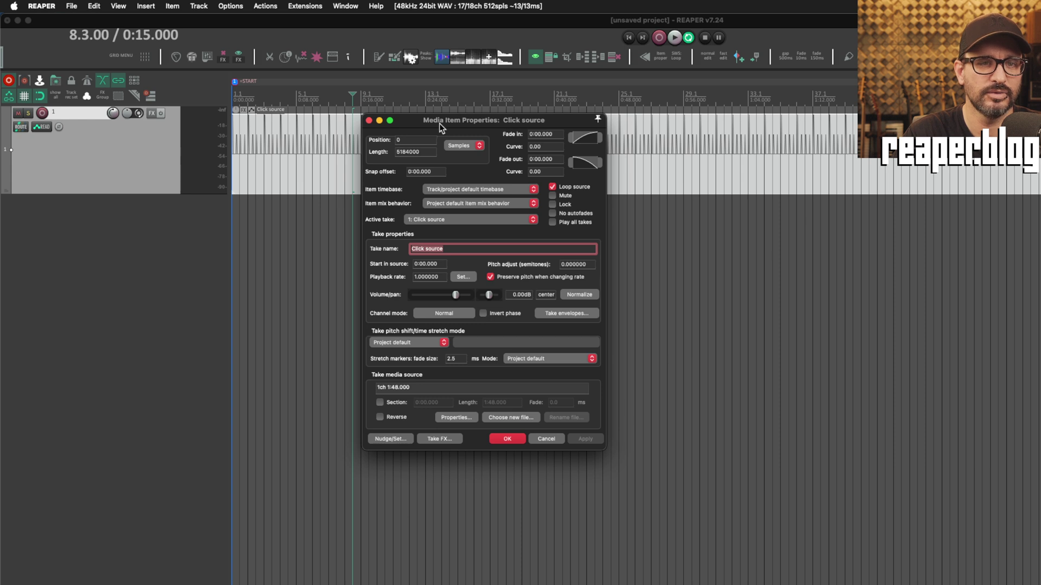
drag(439, 123, 444, 131)
click(380, 122)
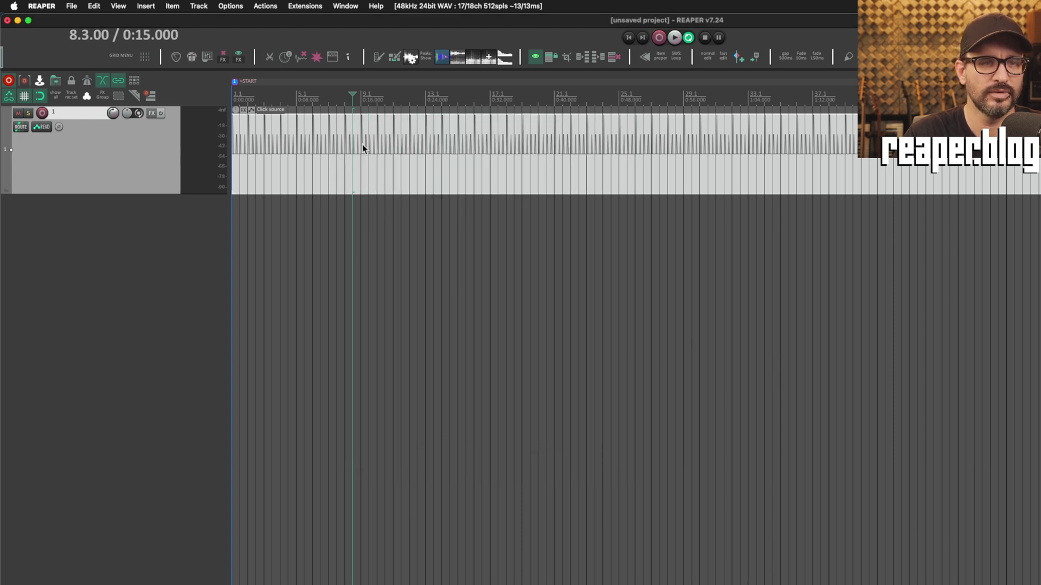
Step: Stop the click source from following project tempo, set its click pattern to 4x, and review the sample preset options before confirming
double_click(362, 144)
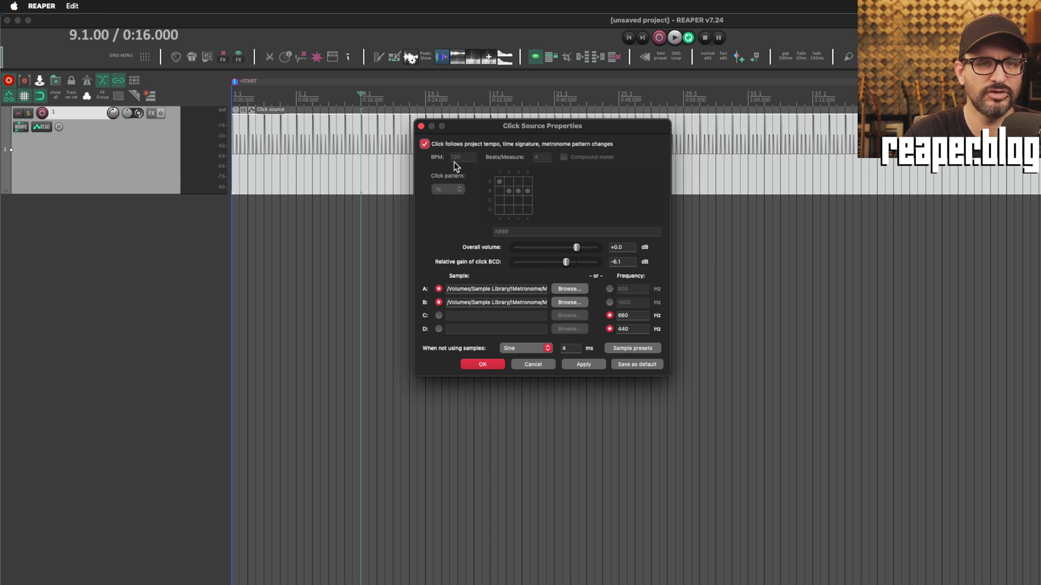
click(424, 143)
click(456, 191)
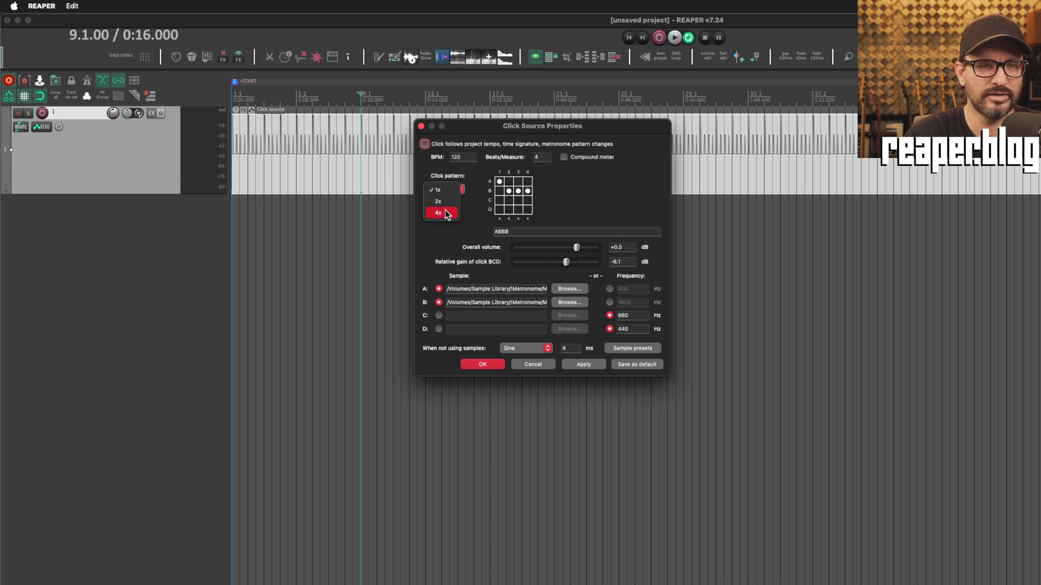
click(448, 215)
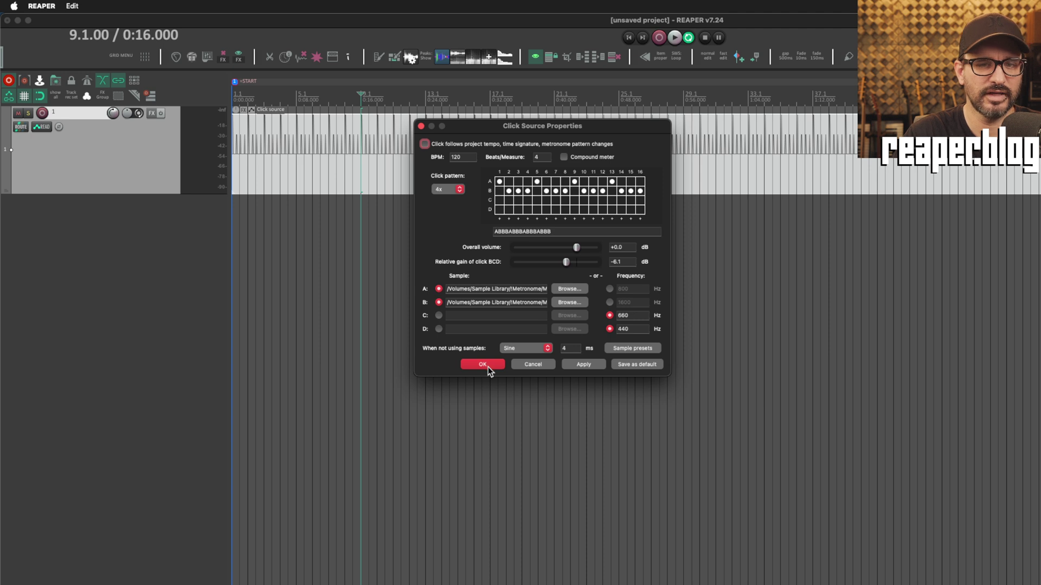
click(641, 350)
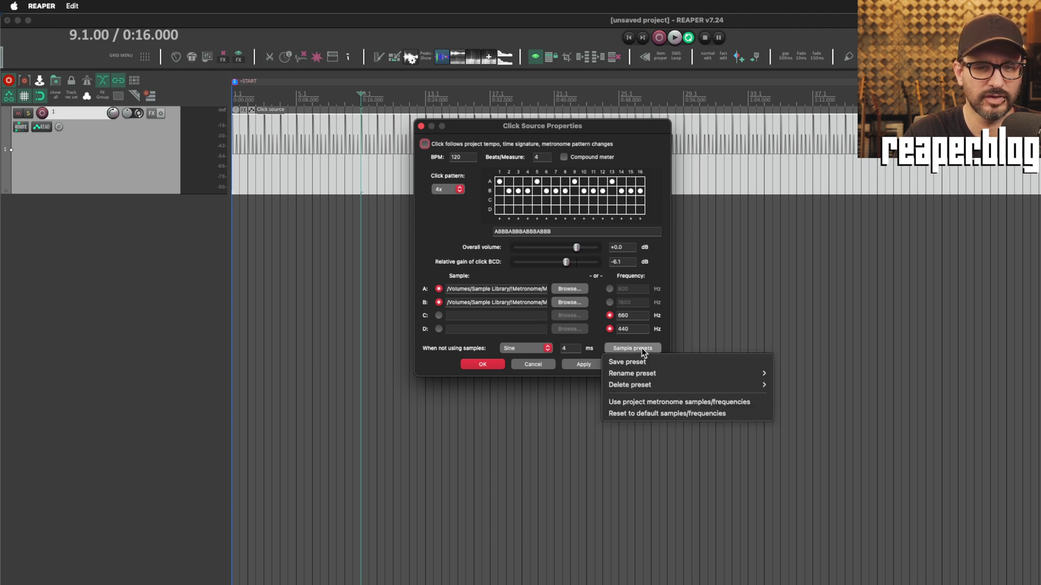
click(666, 346)
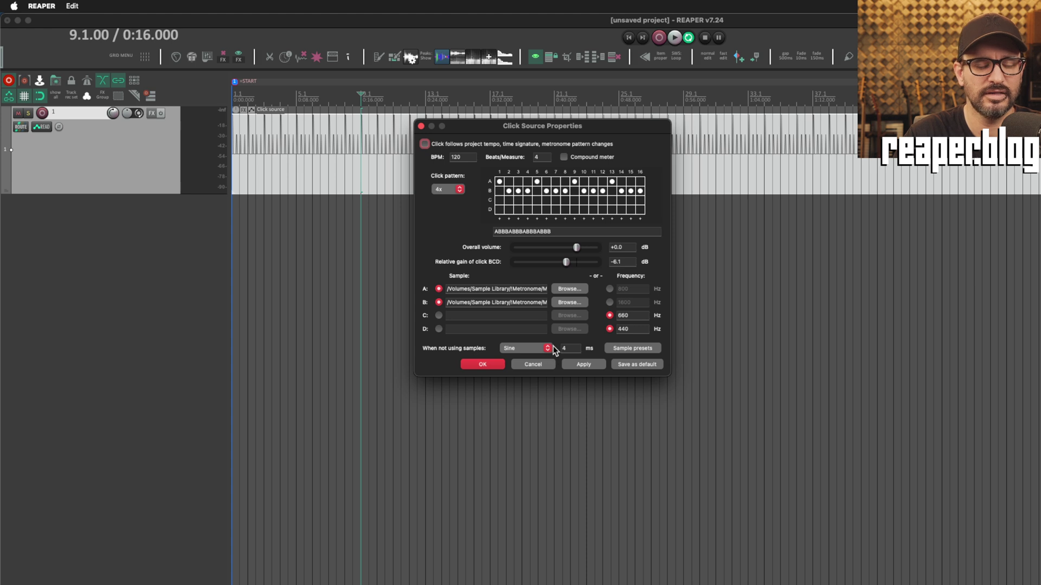
click(480, 365)
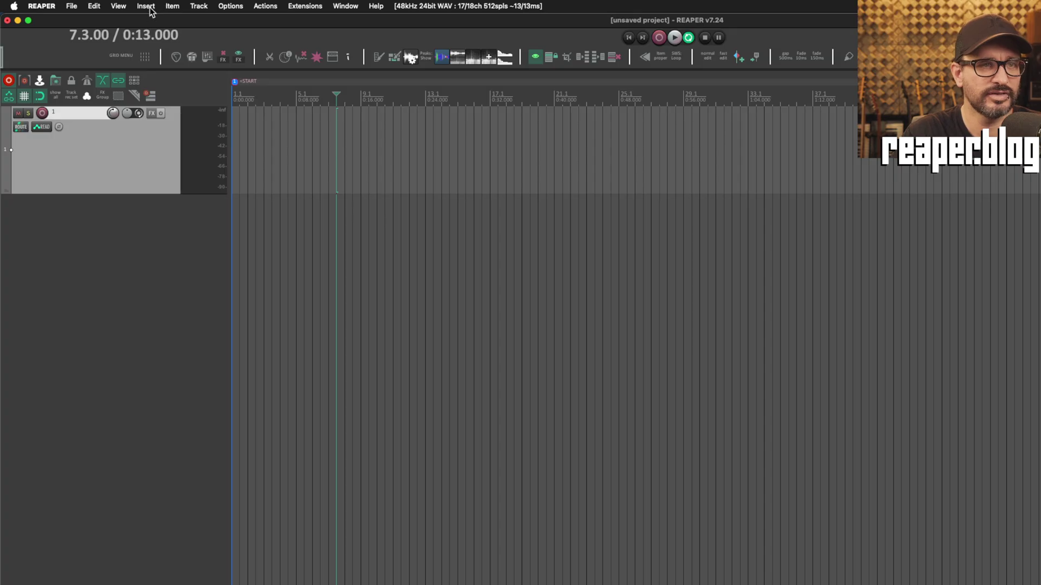
Step: Insert a SMPTE LTC/MTC Timecode Generator item on track 1 at the edit cursor
click(150, 8)
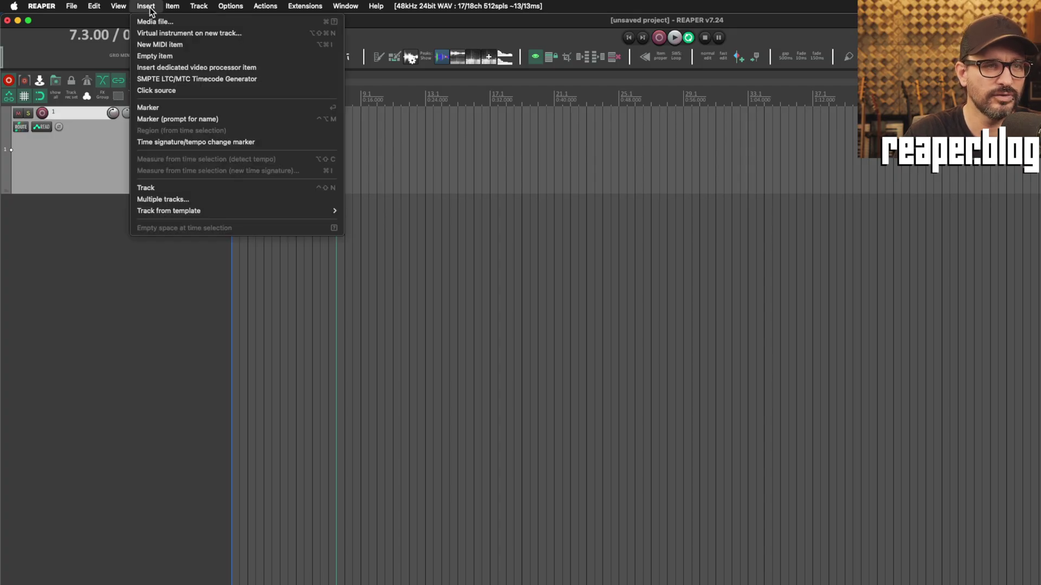
click(189, 81)
scroll(383, 185, up, 2)
click(411, 142)
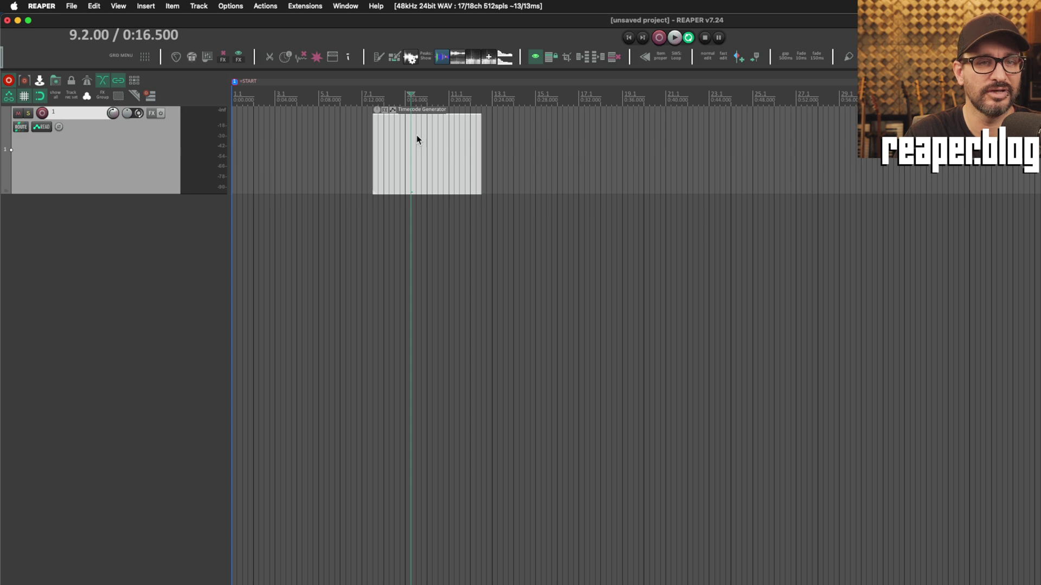
Step: Inspect the timecode generator's frame rate and other source properties without changing them, and locate the Source properties option for the item
double_click(415, 137)
drag(467, 100, 477, 103)
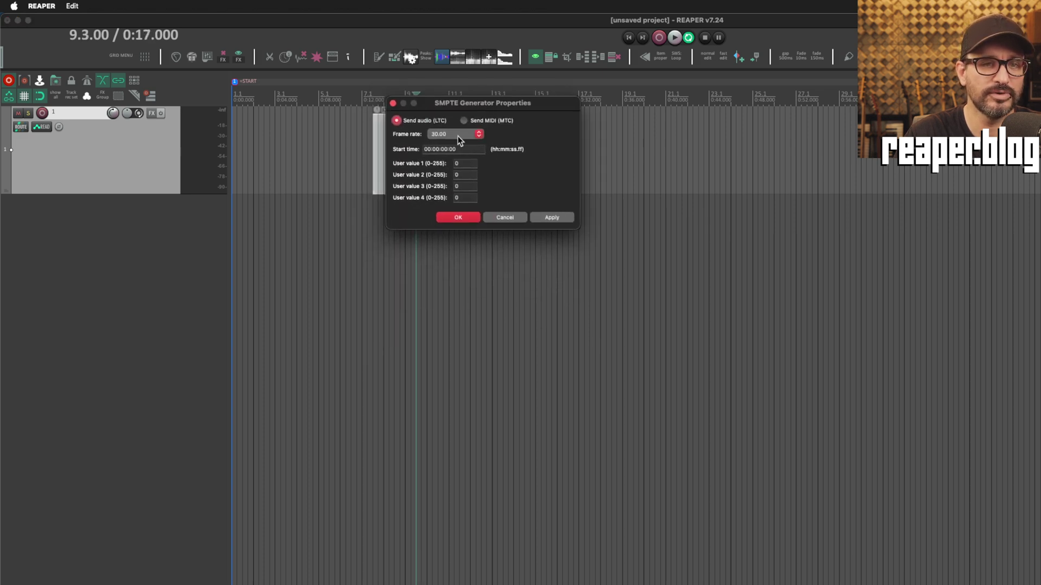
click(475, 135)
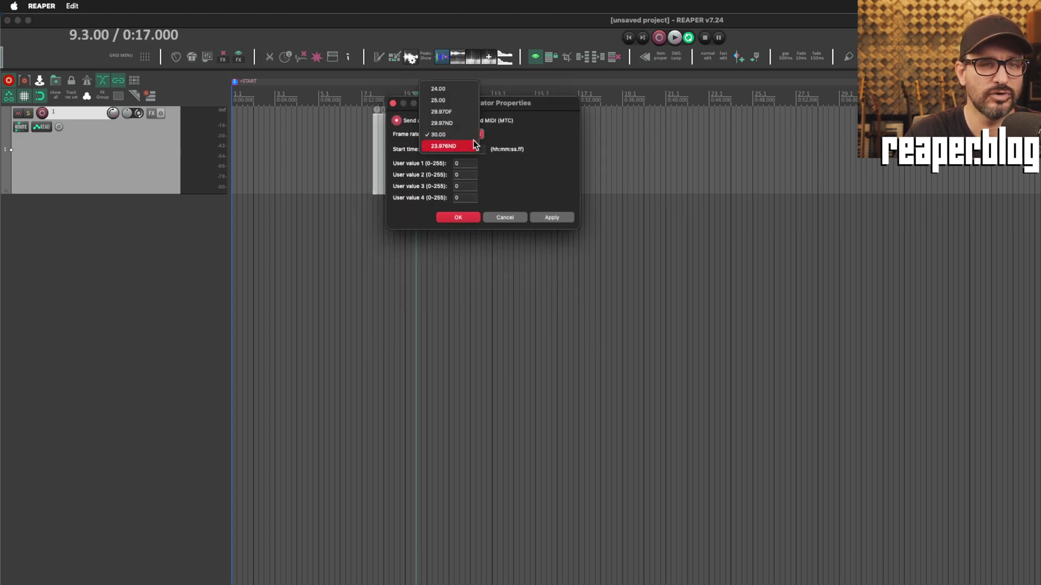
click(464, 123)
click(464, 122)
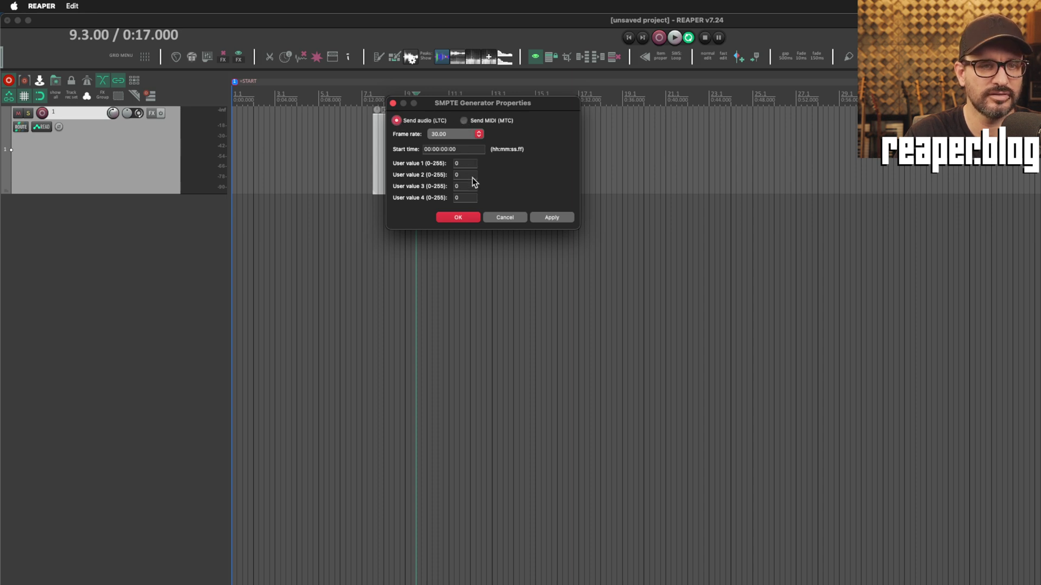
click(505, 218)
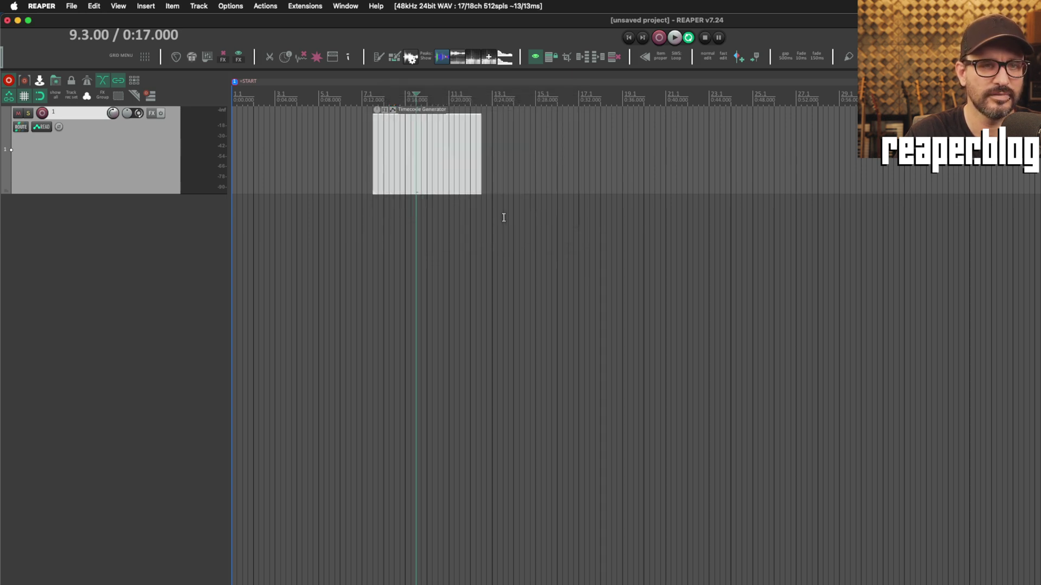
right_click(415, 150)
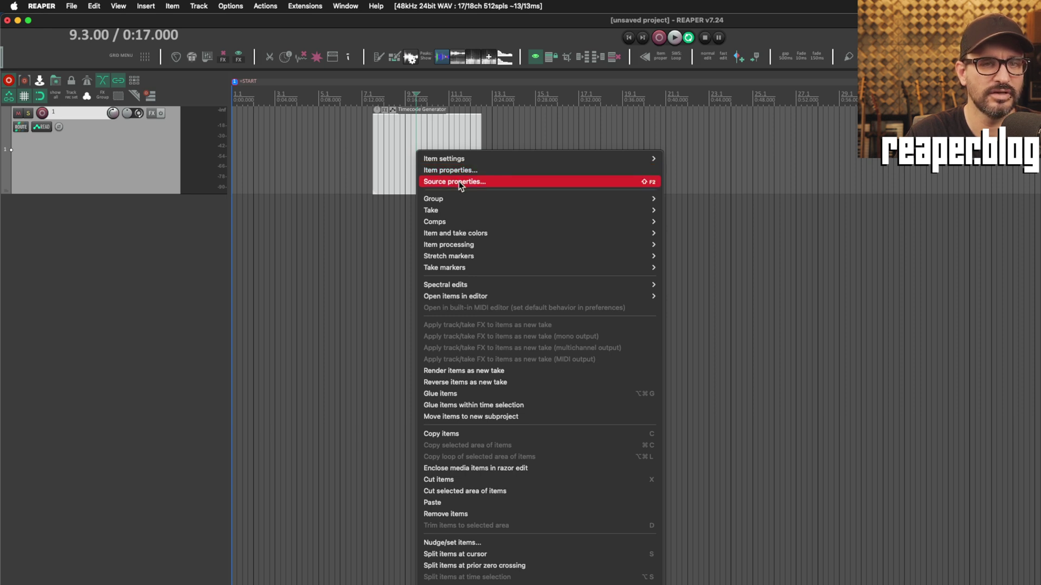
click(413, 138)
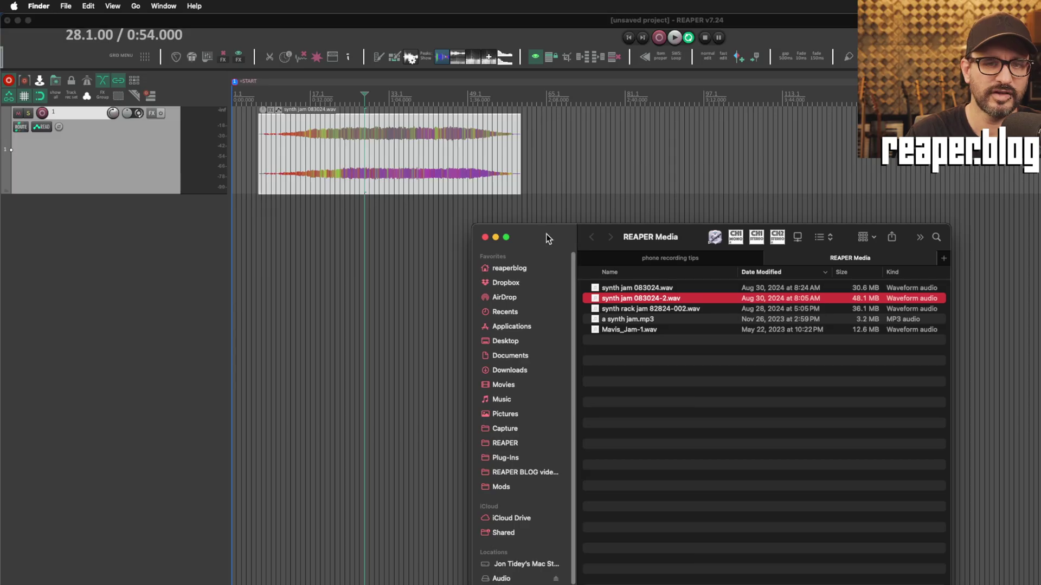
Step: Copy synth rack jam 82824-002.wav in Finder and paste it in REAPER as a new take in the item on track 1
drag(546, 234, 494, 275)
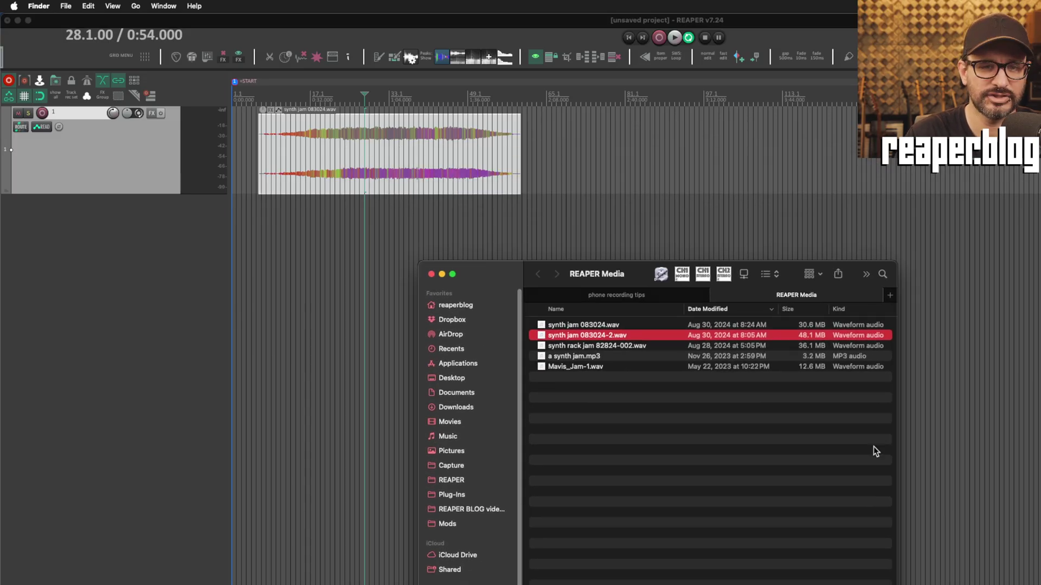
click(633, 434)
click(582, 349)
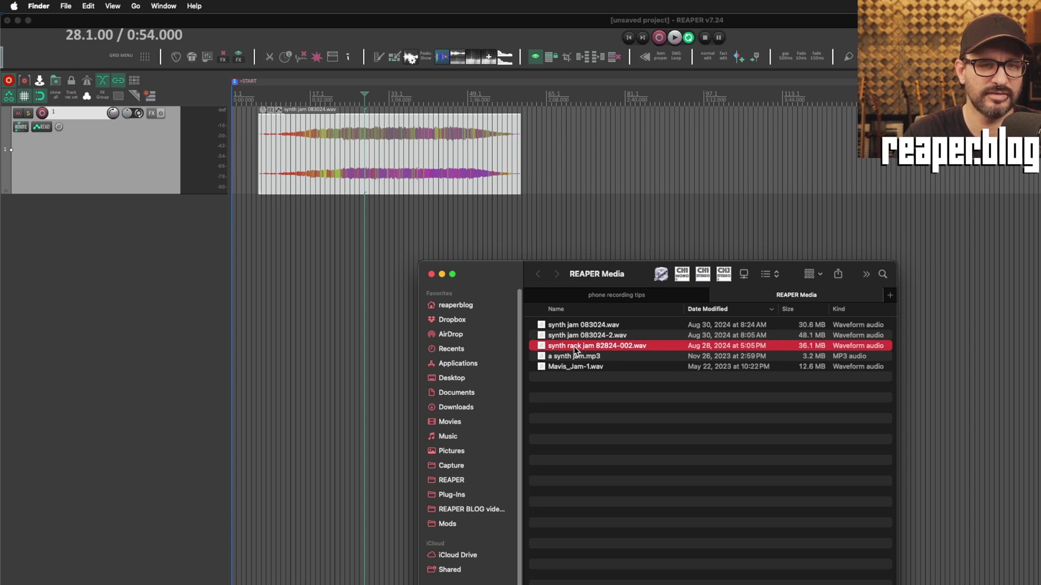
click(376, 152)
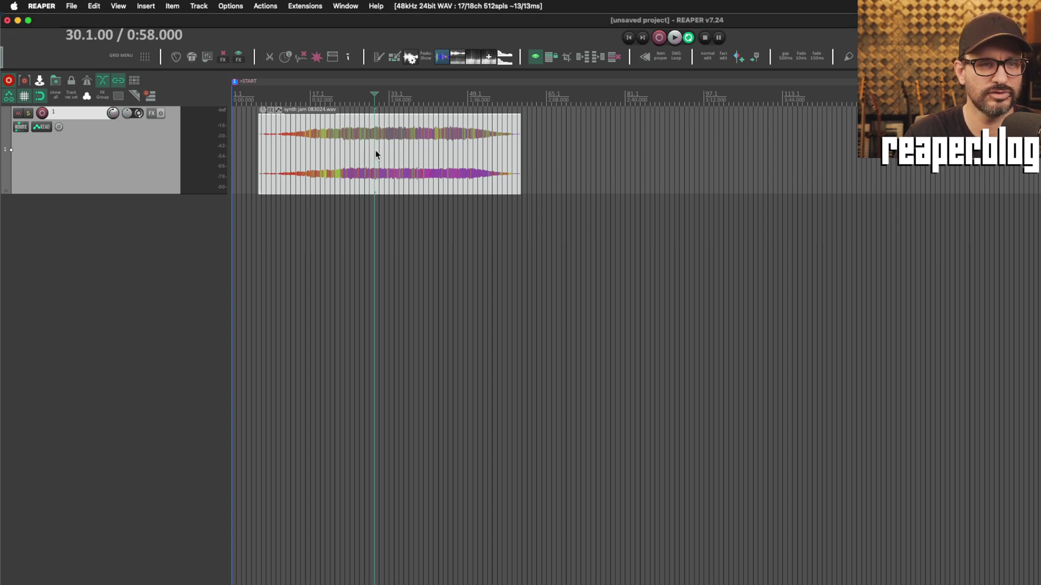
click(95, 5)
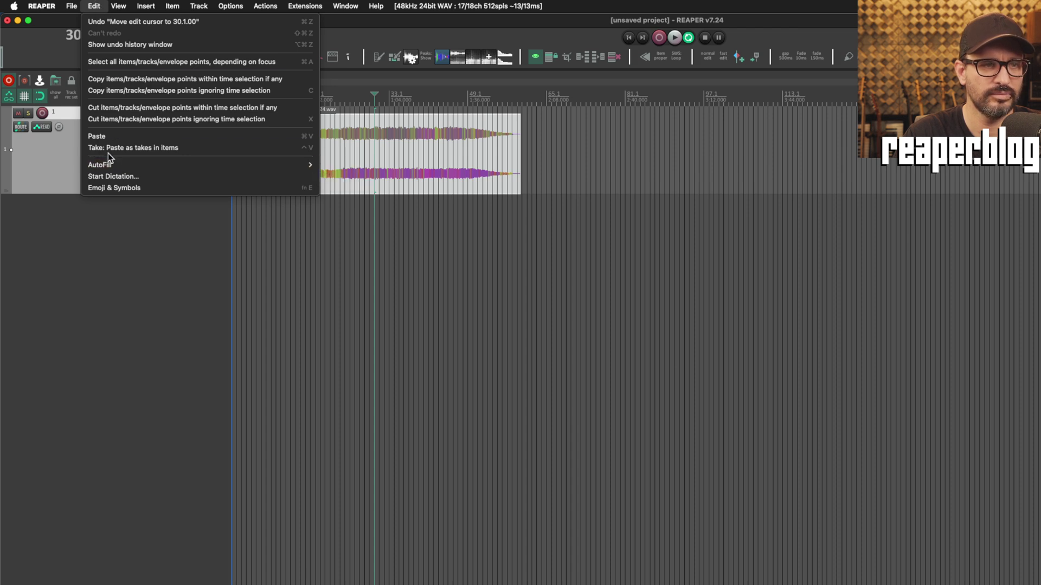
click(147, 148)
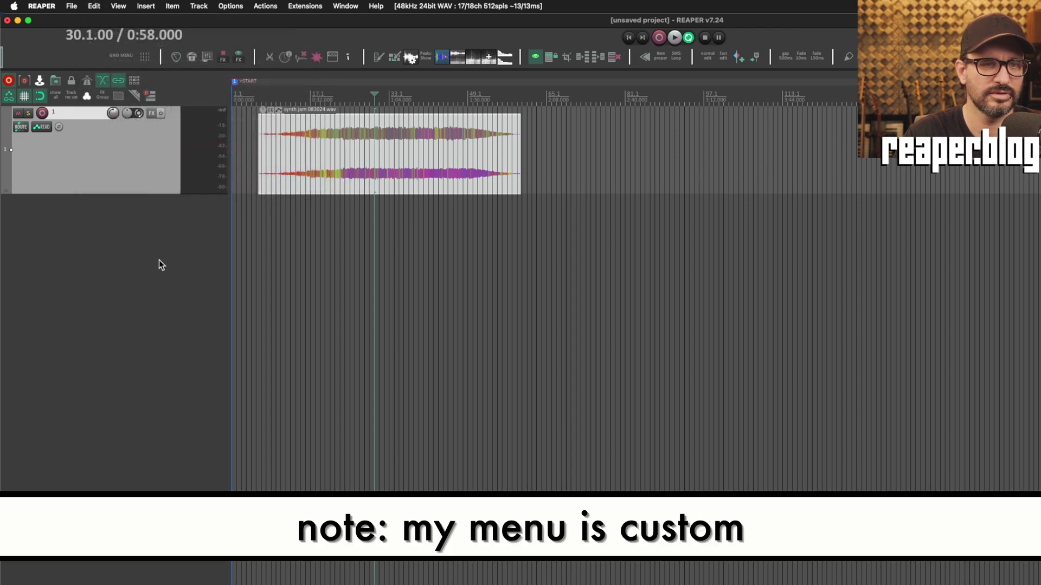
click(389, 183)
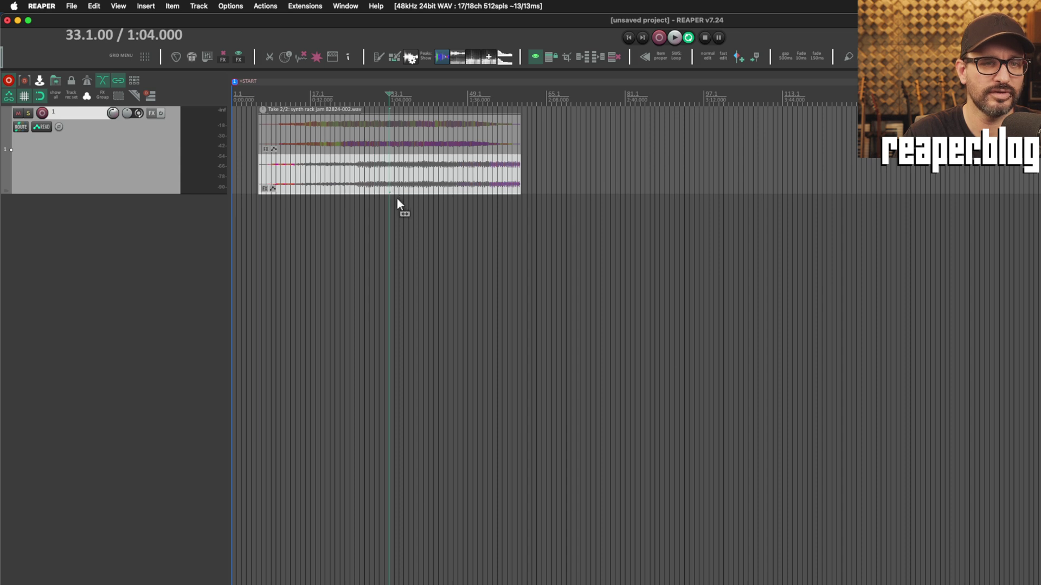
Step: Increase the height of track 1 and extend the item's end to cover the full length of its second take
scroll(396, 199, up, 3)
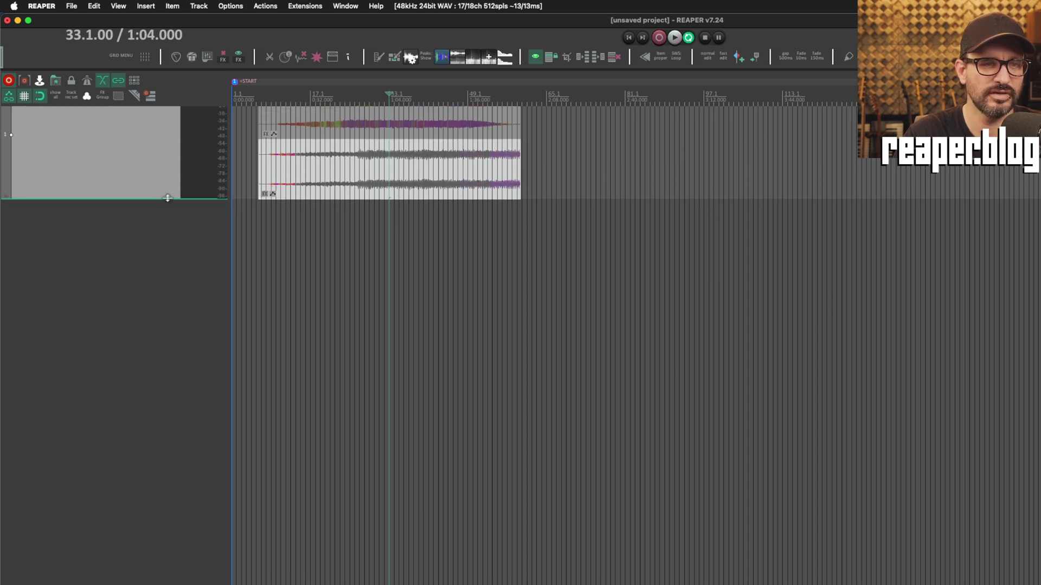
drag(167, 196, 136, 438)
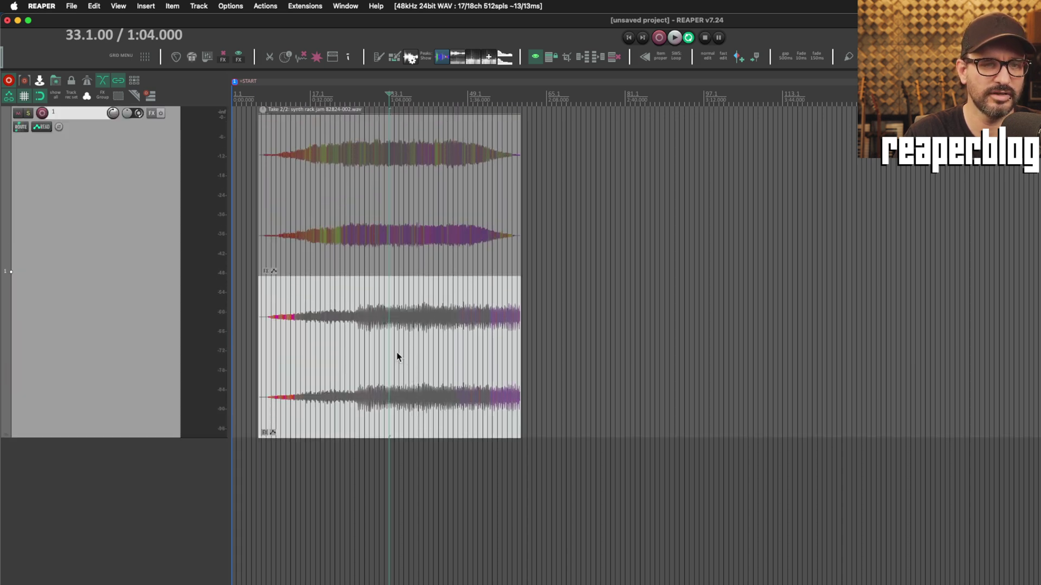
click(396, 357)
drag(517, 308, 889, 333)
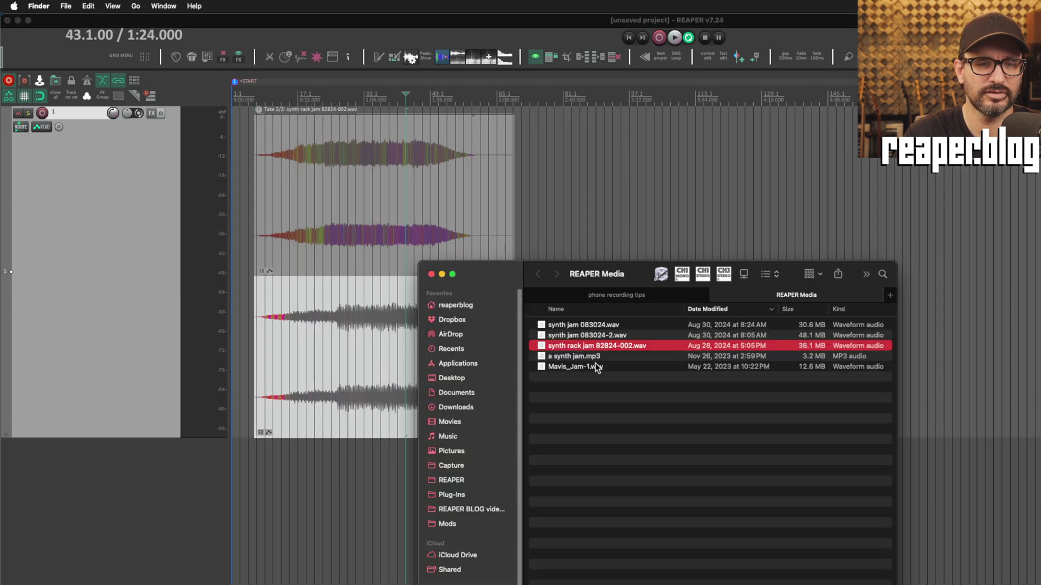
Step: Copy a synth jam.mp3 and Mavis_Jam-1.wav in Finder and paste both as additional takes in the REAPER item
key(Down)
shift+click(600, 366)
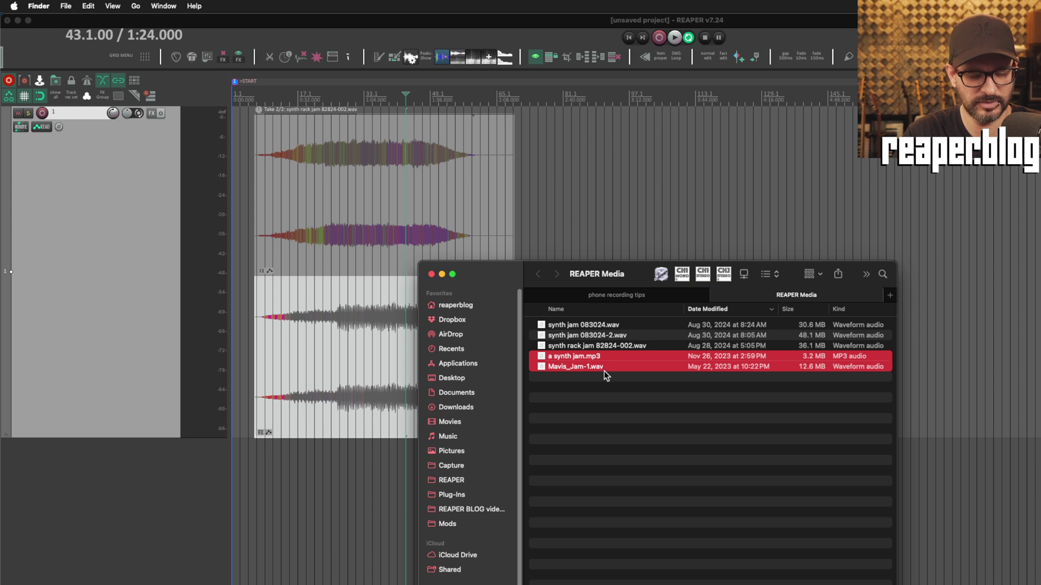
drag(604, 371, 304, 358)
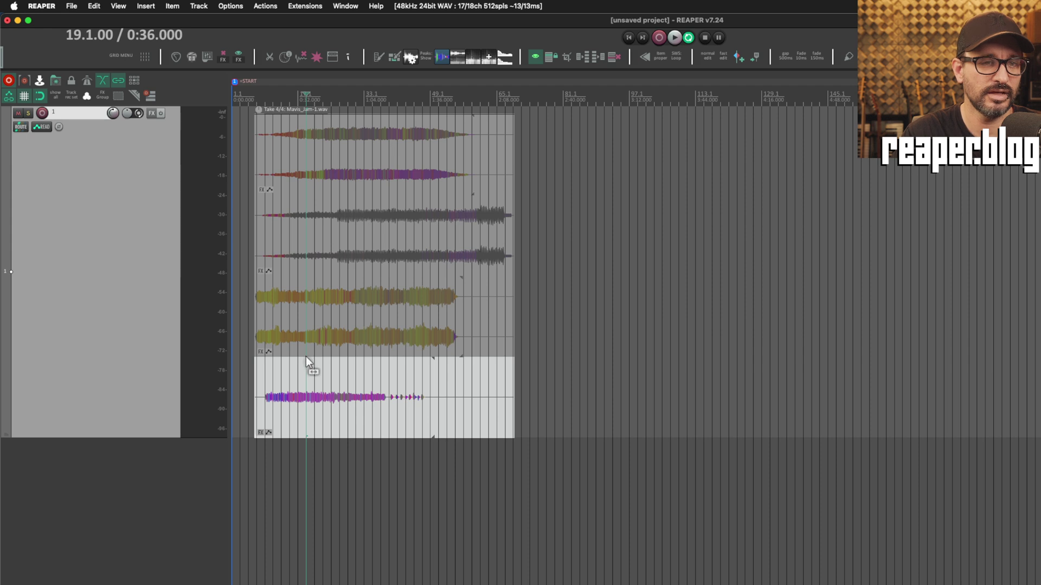
click(554, 263)
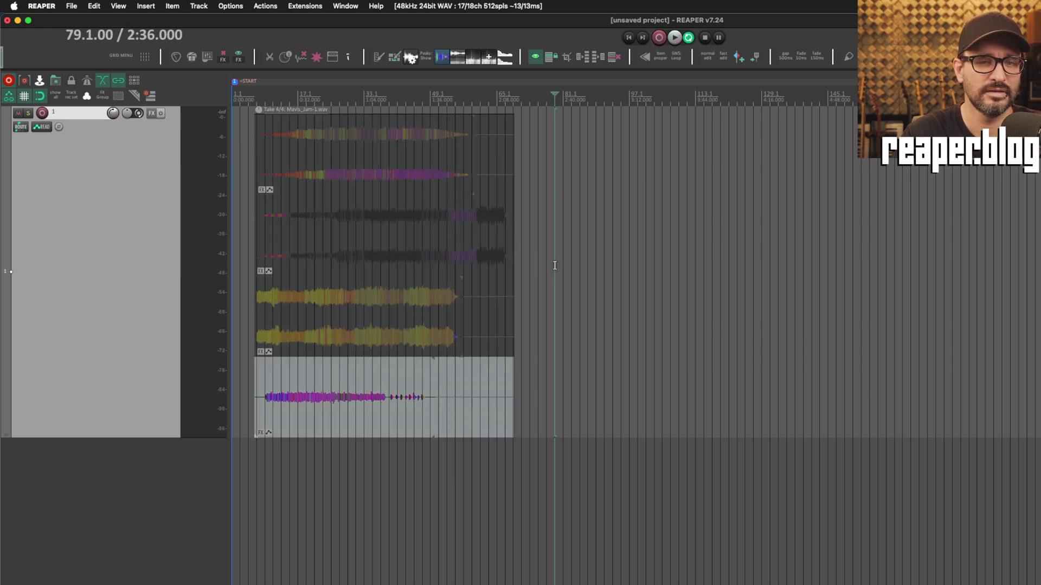
click(96, 5)
click(143, 21)
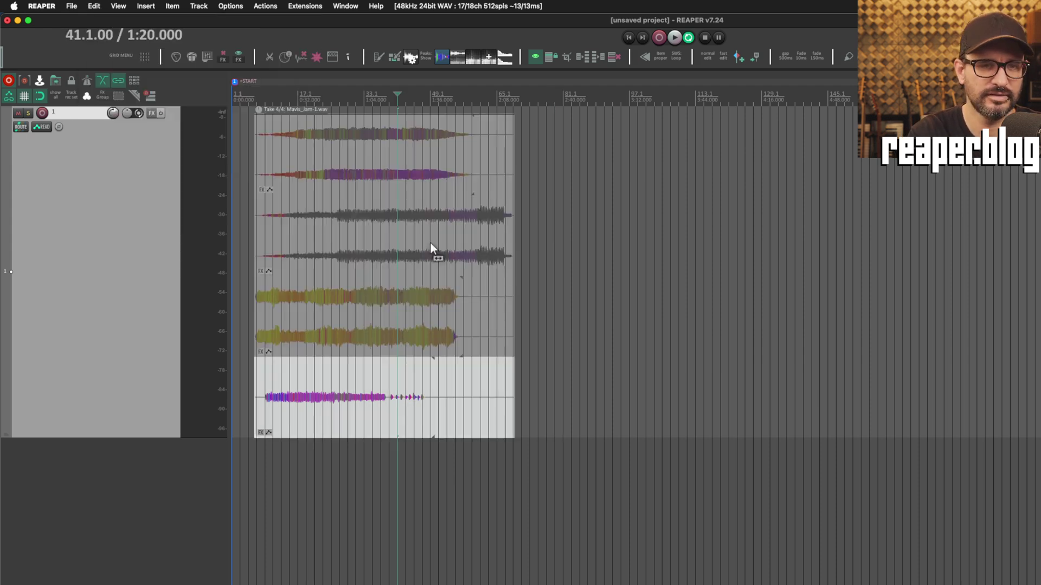
key(shift+slash)
key(BackSpace)
key(BackSpace)
key(BackSpace)
key(BackSpace)
key(BackSpace)
key(BackSpace)
key(BackSpace)
key(BackSpace)
key(BackSpace)
key(BackSpace)
key(BackSpace)
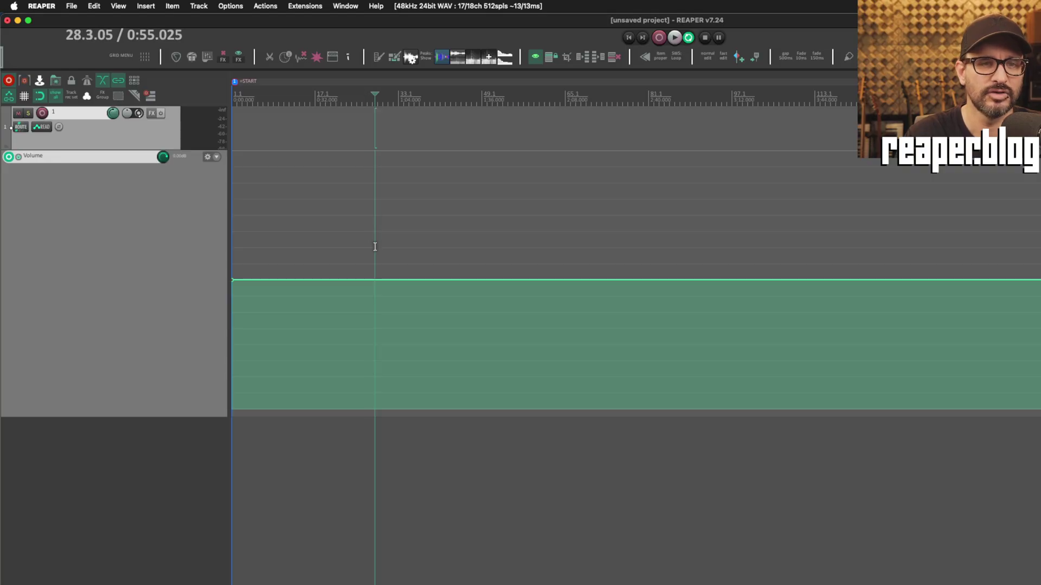
Step: In the Appearance preferences, set both the envelope point size scaling and the non-selected points scale to 1, and confirm
key(super+comma)
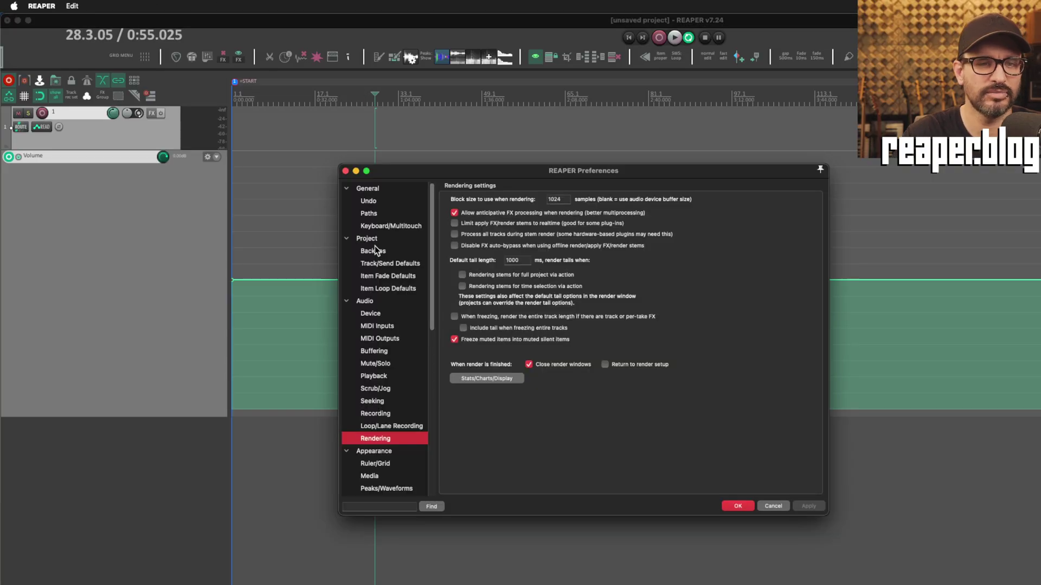
scroll(382, 408, down, 3)
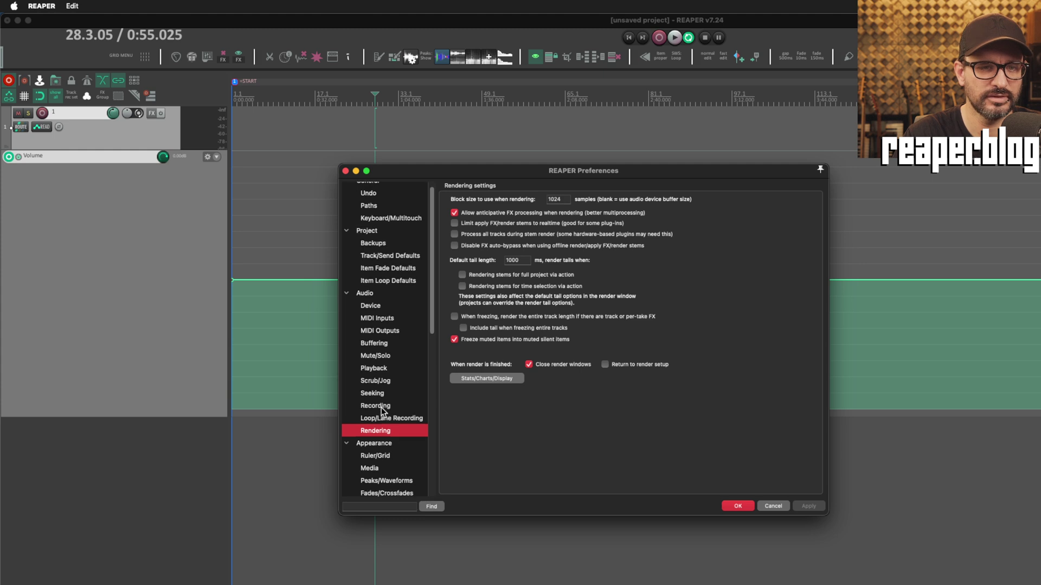
click(382, 404)
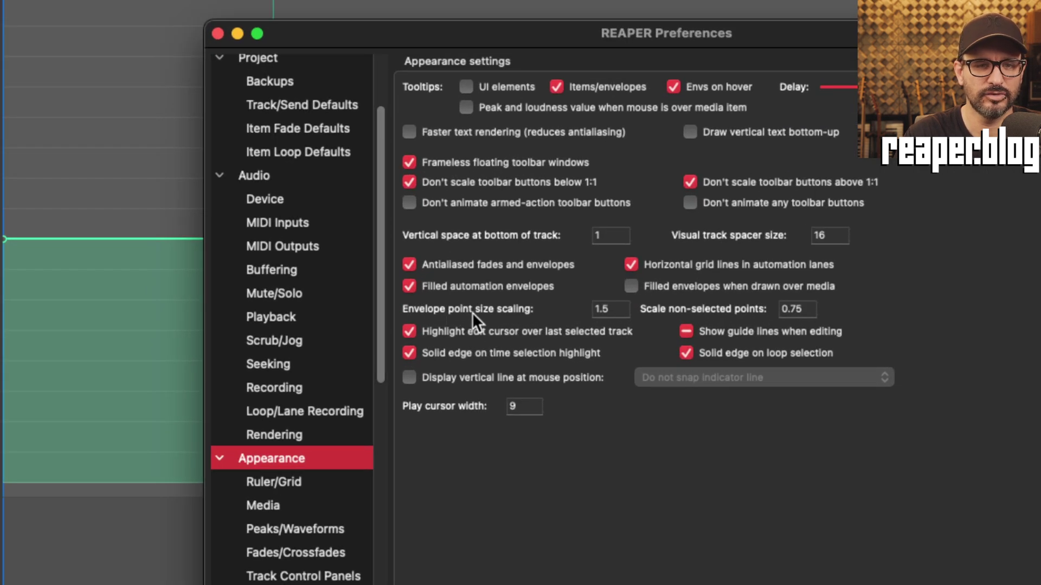
click(618, 311)
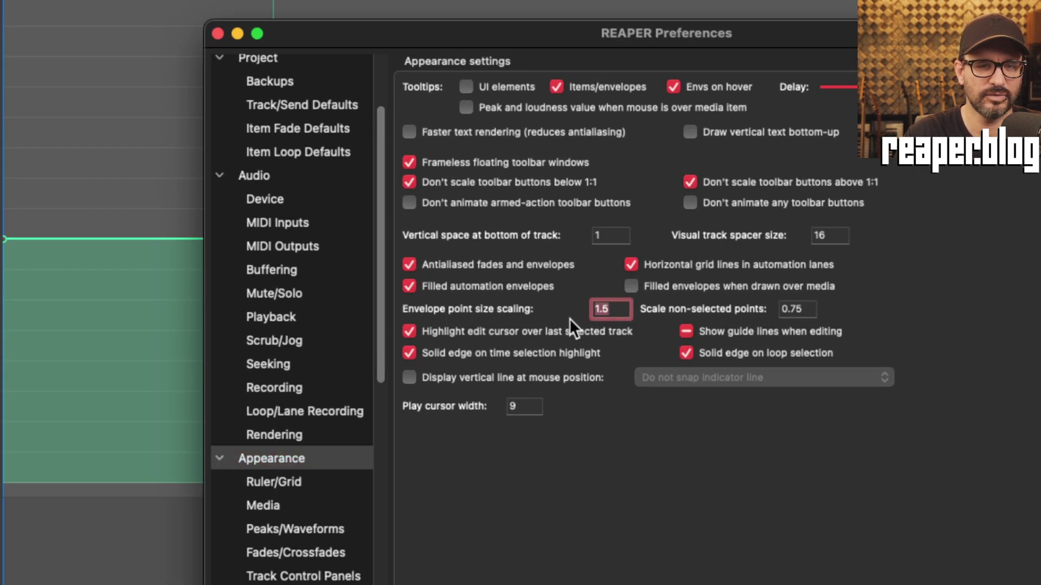
click(809, 311)
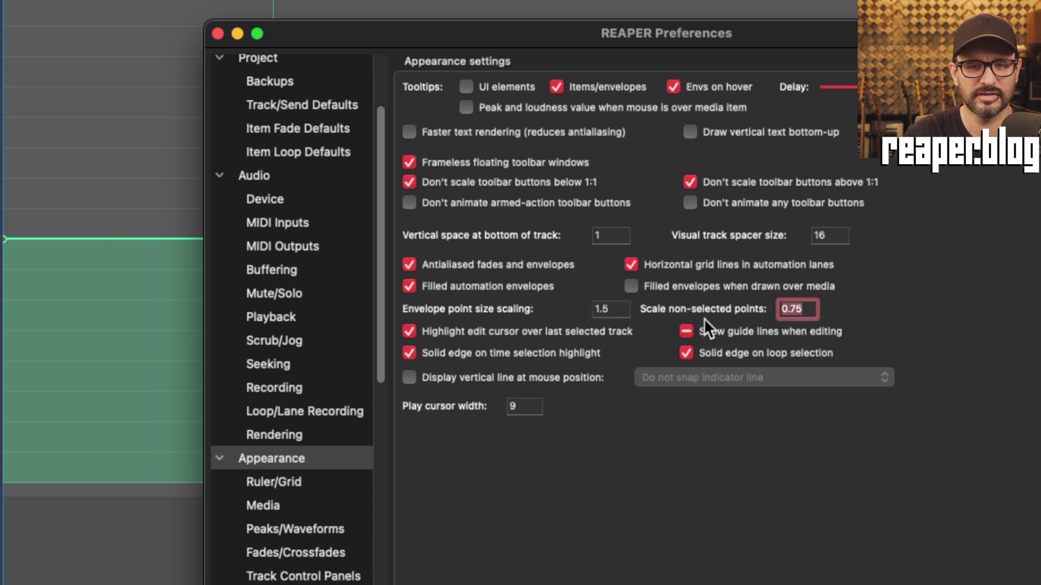
text(1)
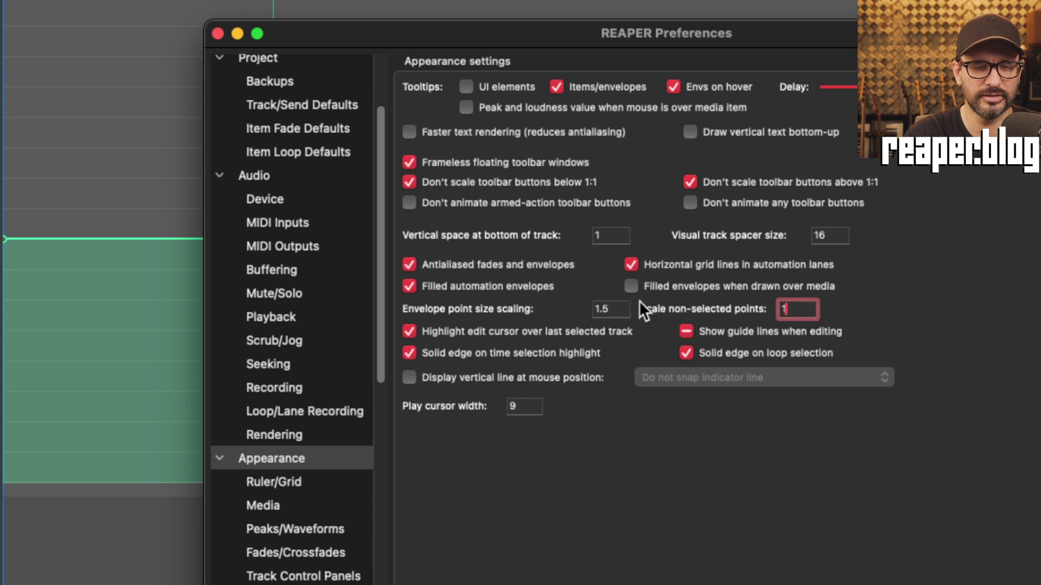
click(624, 308)
text(1)
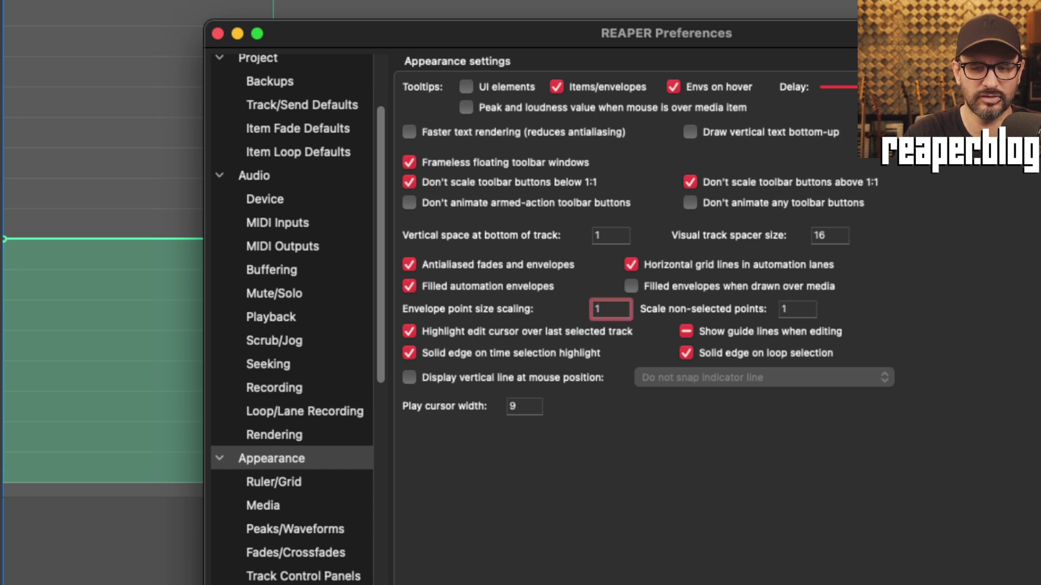
key(Return)
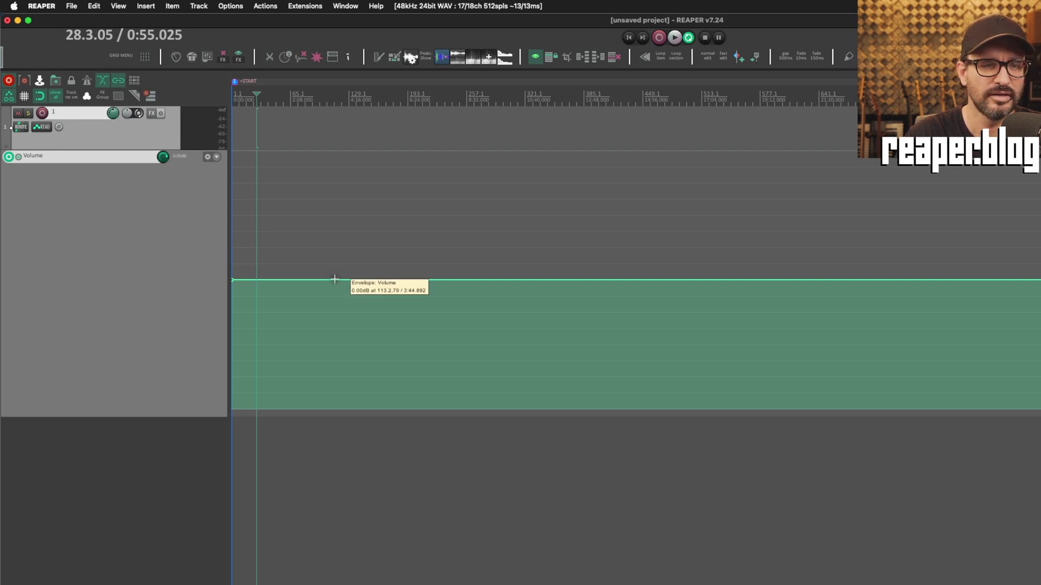
Step: Add a point on the track's volume envelope and pull a second point after it down to a lower level
click(334, 280)
drag(426, 281, 426, 370)
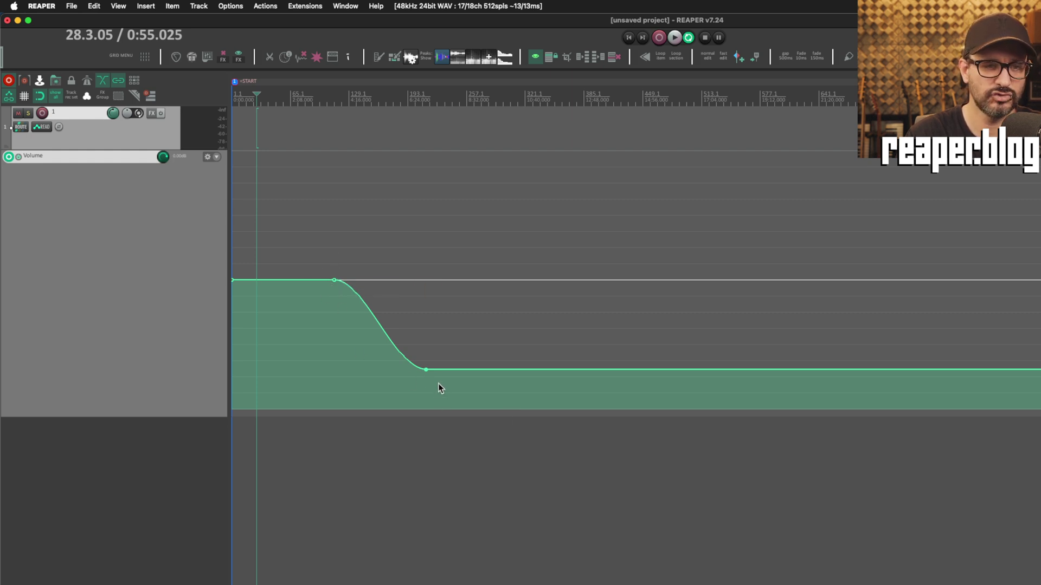
Step: Set the envelope point size scaling to 9 in the Appearance preferences, apply it, and move the dialog clear of the envelope points
key(super+comma)
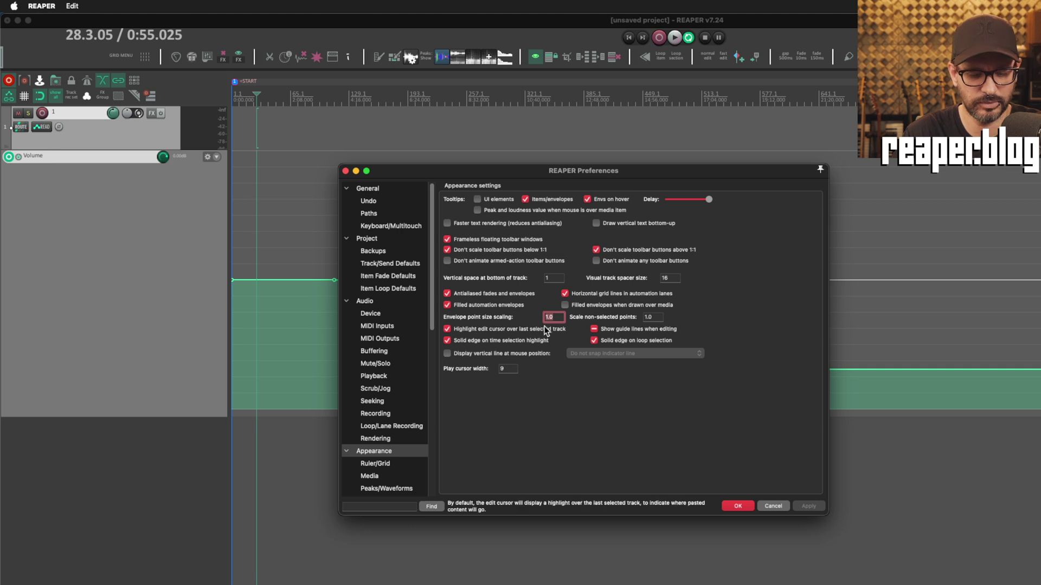
text(9)
click(806, 506)
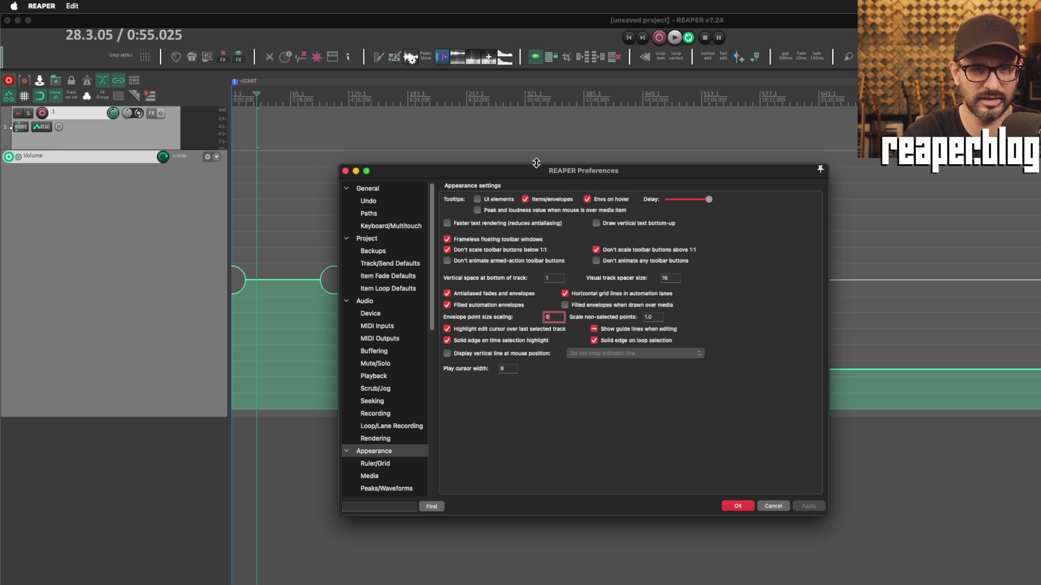
drag(537, 170, 744, 118)
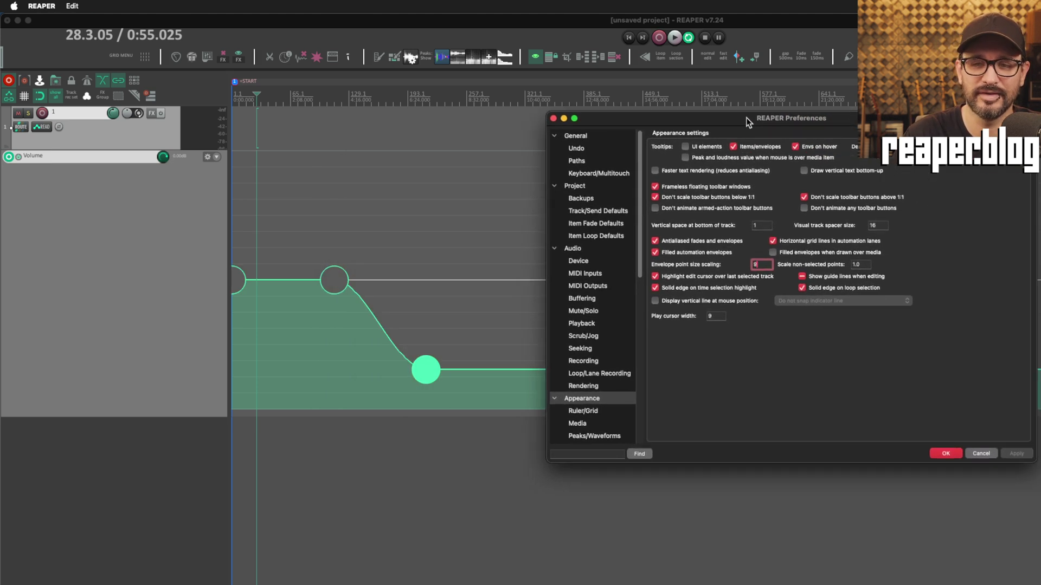
Step: Set the scale of non-selected envelope points to .5 and apply it
click(861, 265)
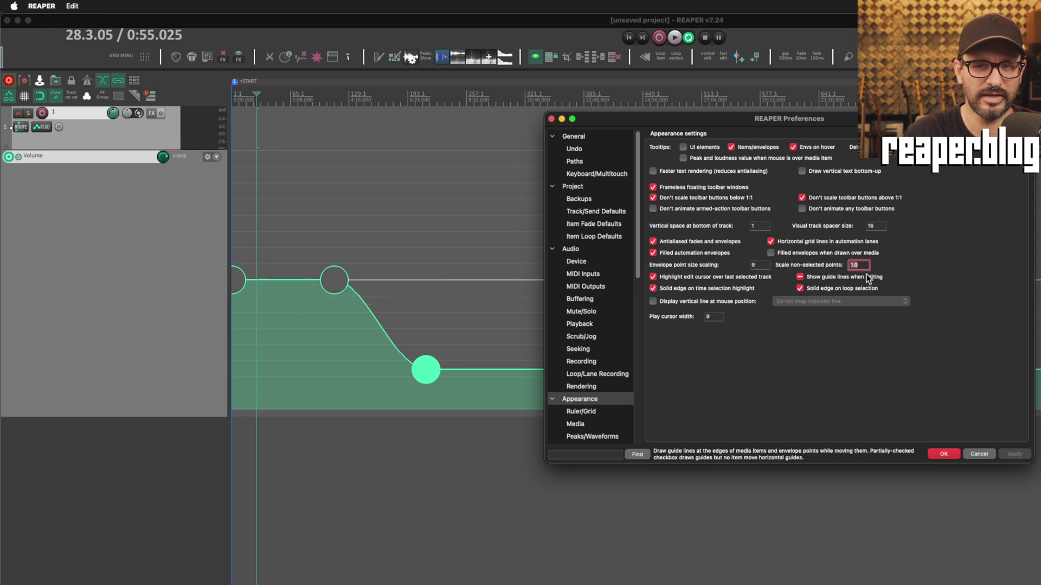
text(.5)
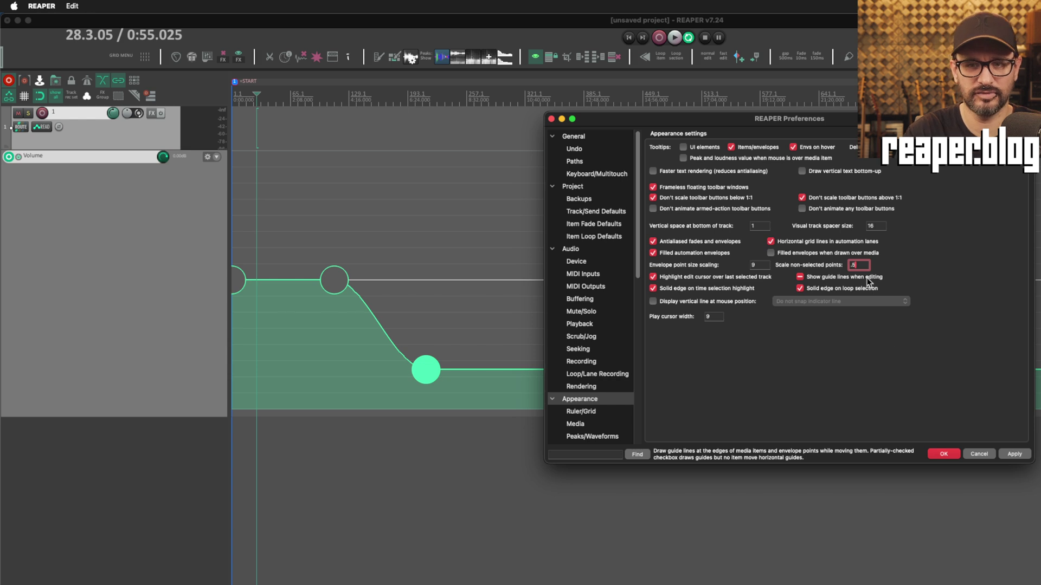
click(1014, 455)
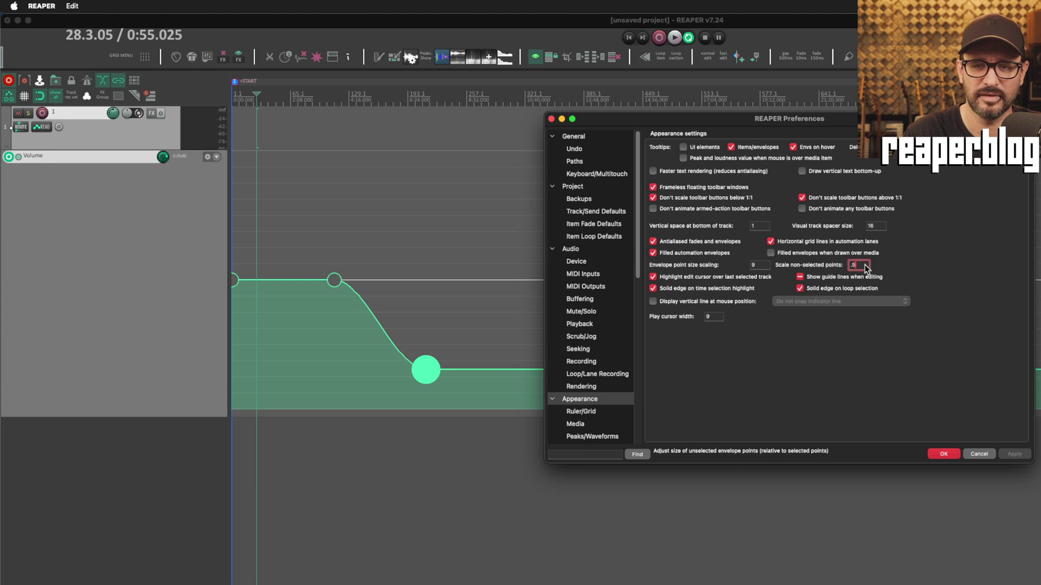
Step: Set the envelope point size scaling to 1.5 and the non-selected points scale to .75, and apply the preferences
drag(761, 265, 685, 272)
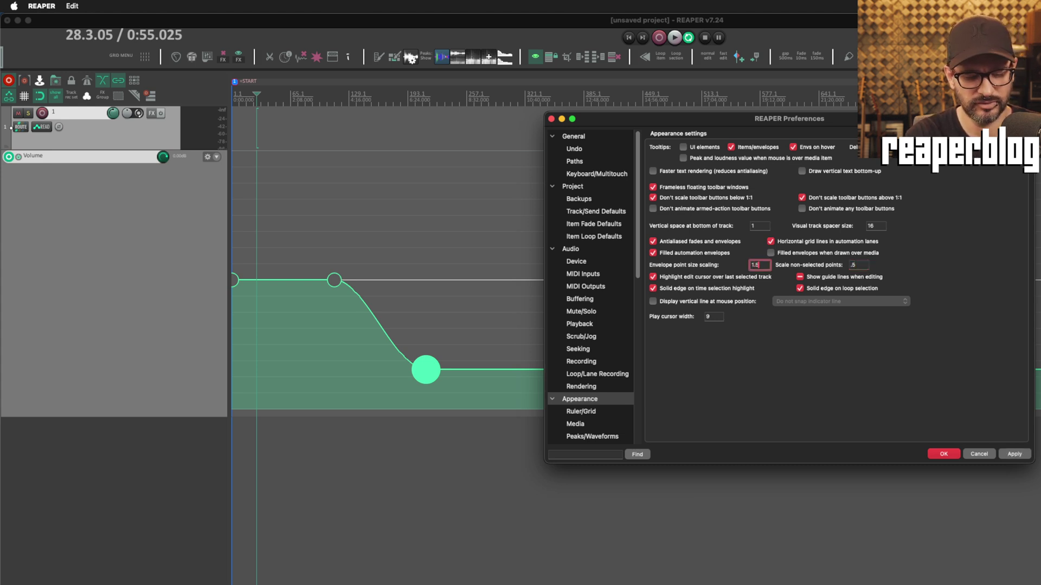
click(861, 264)
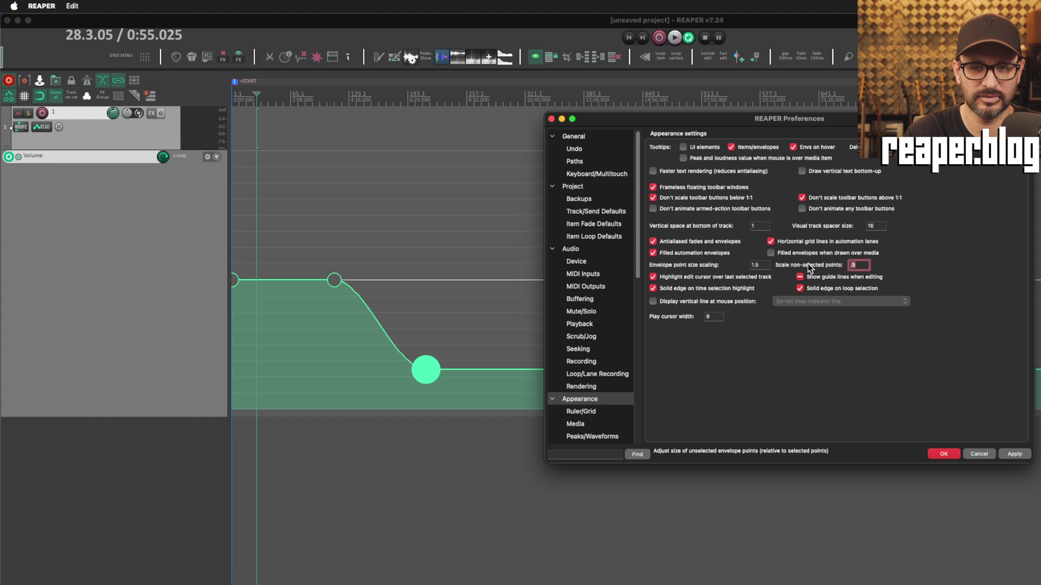
key(BackSpace)
key(BackSpace)
text(.075)
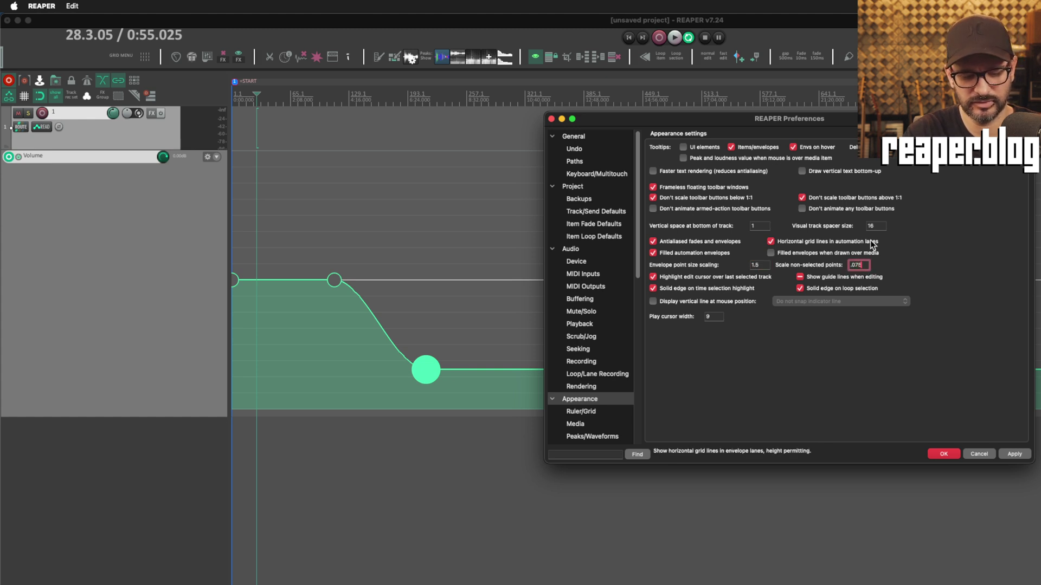
key(Left)
key(Left)
key(BackSpace)
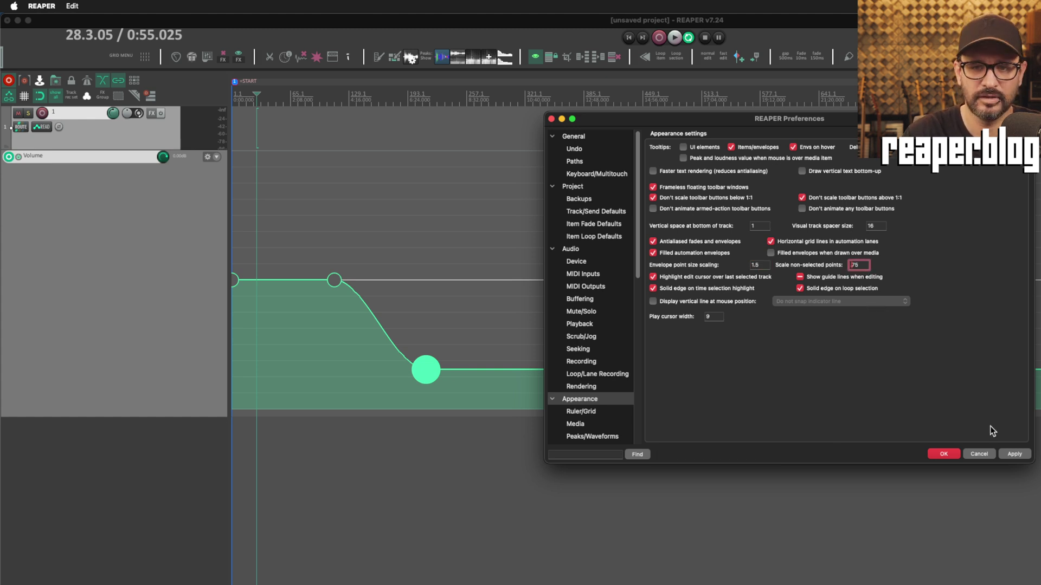
click(1010, 454)
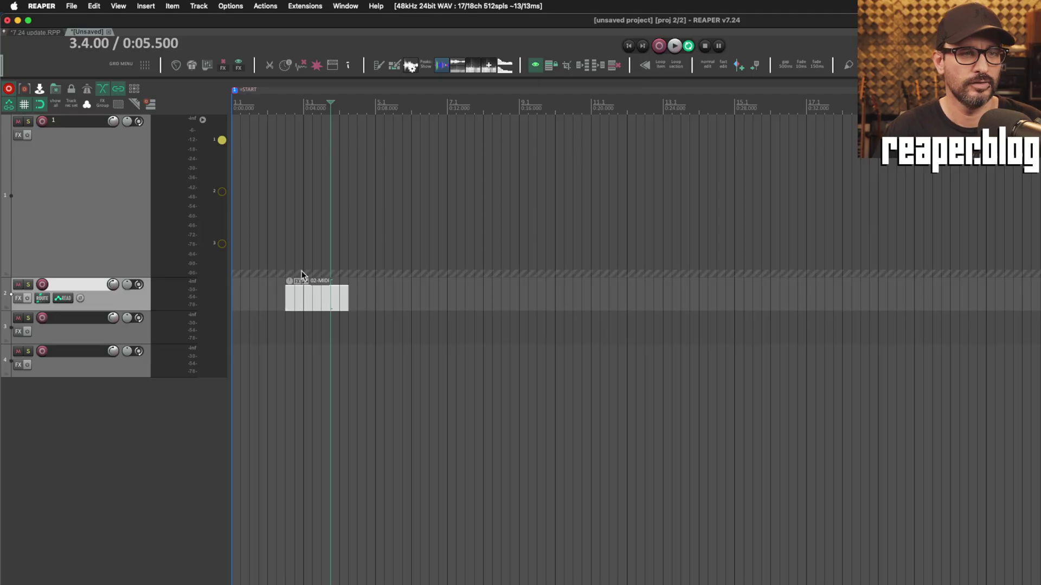
Step: Zoom in on the timeline and move the MIDI item from track 2 into the third fixed lane of track 1
click(226, 228)
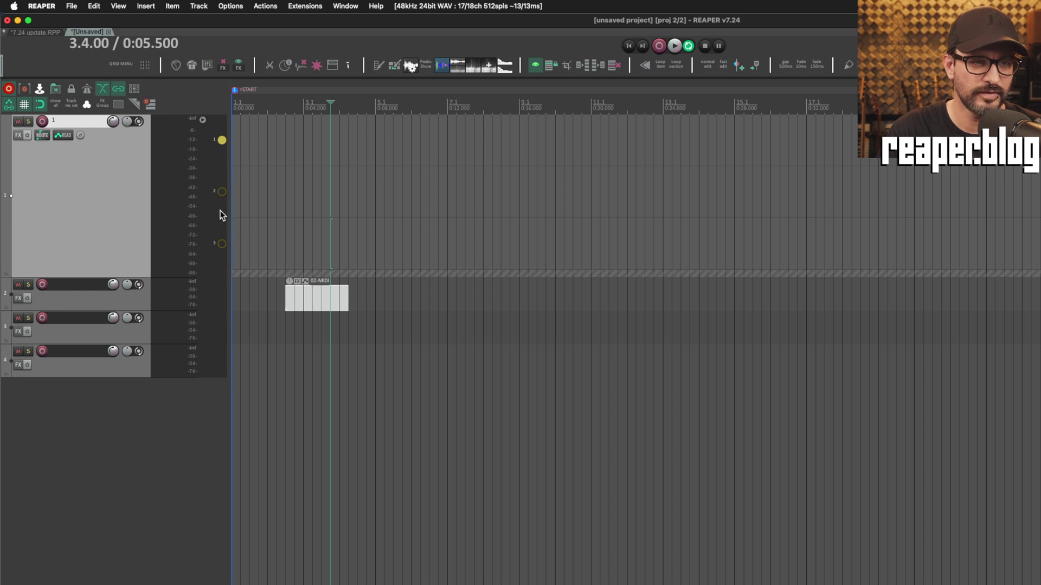
scroll(353, 270, up, 3)
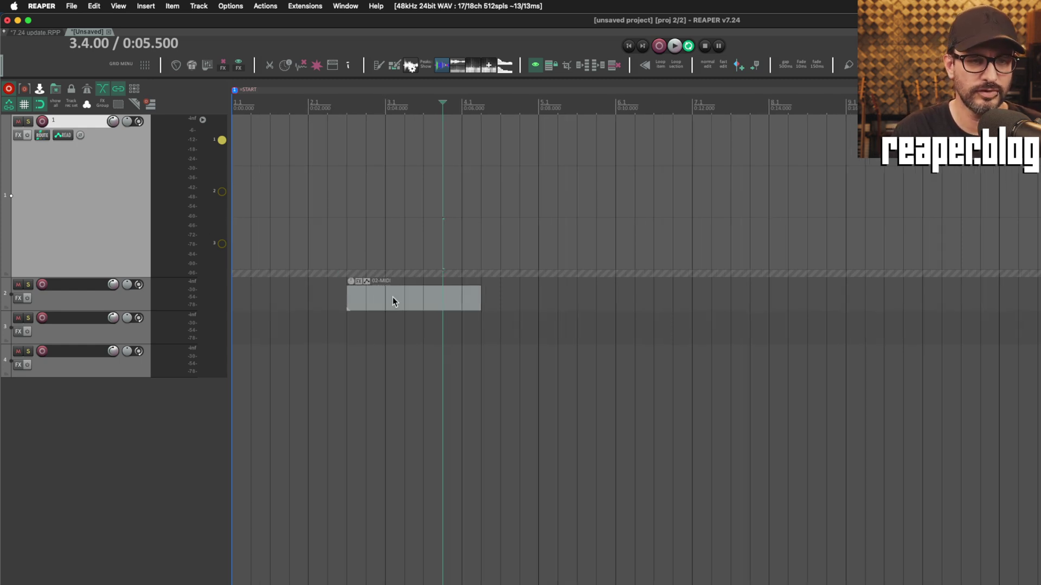
drag(391, 300, 386, 235)
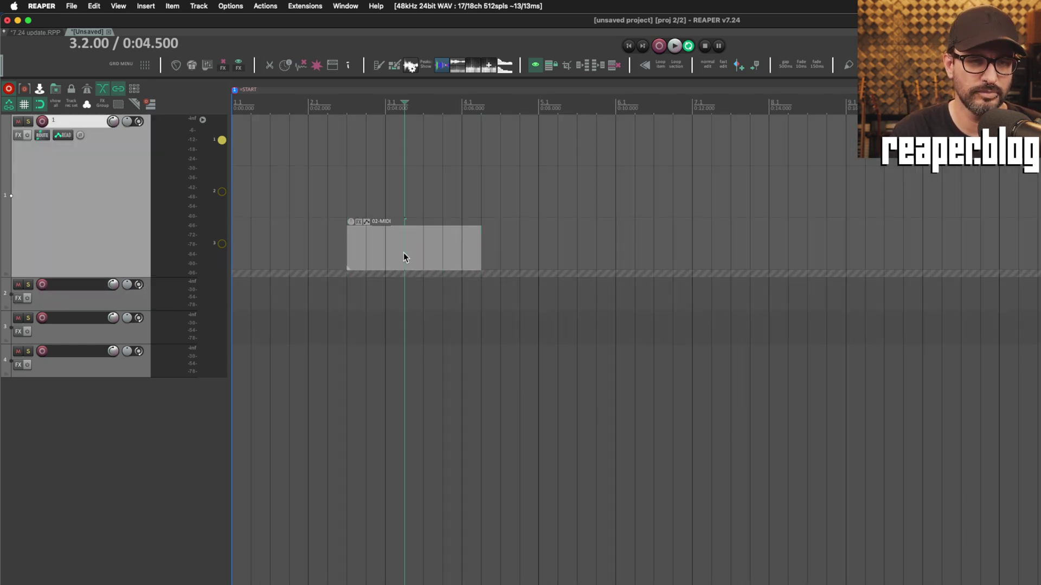
Step: Draw a MIDI item about two measures long in the second fixed lane of track 1, after the moved item
click(418, 203)
drag(501, 201, 652, 199)
click(543, 238)
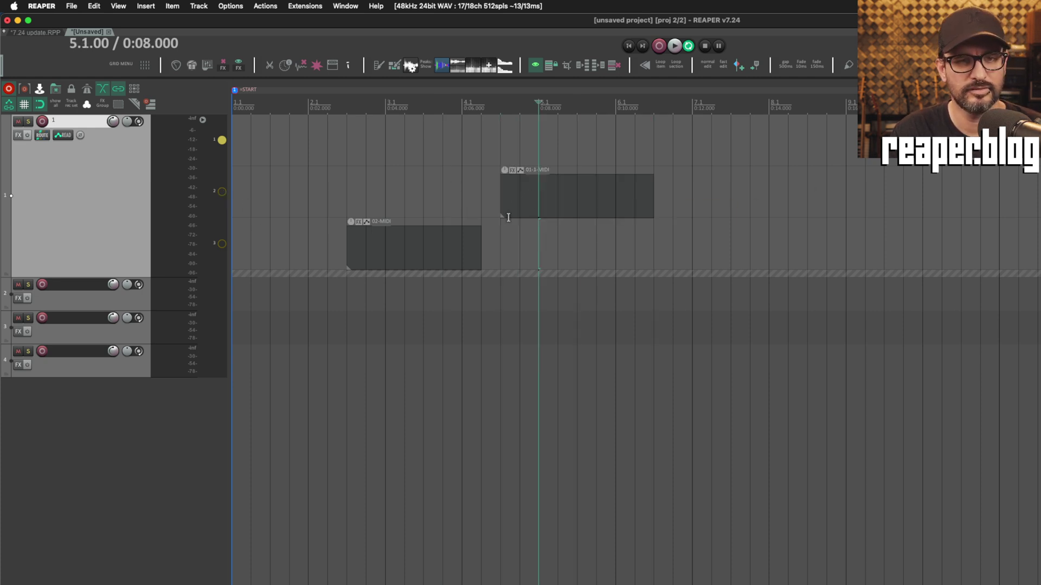
click(72, 6)
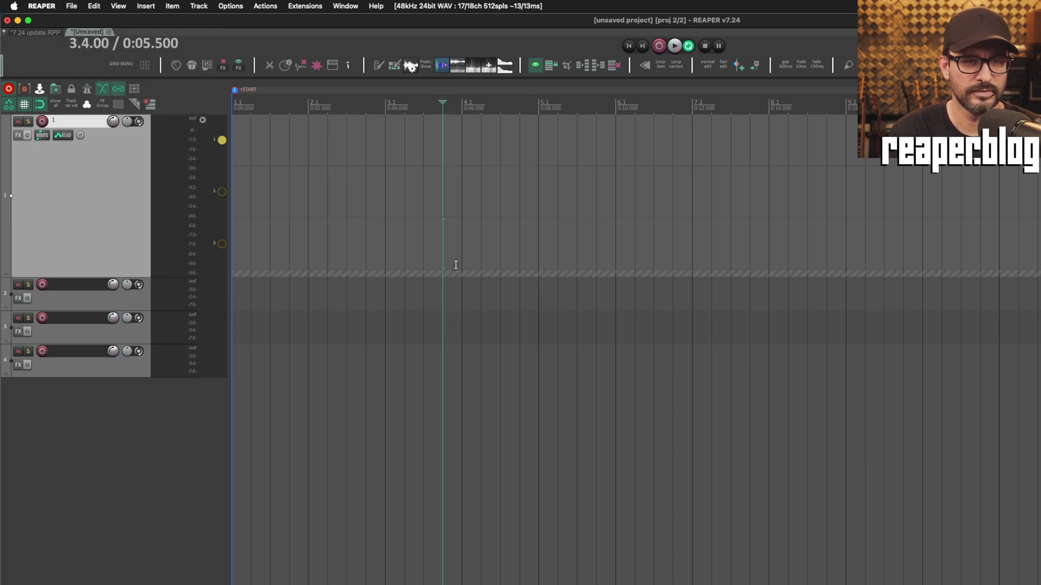
Step: Alternate the track selection between tracks 2 and 3 using their empty arrange space, ending on track 2 at 4.2.00
click(470, 309)
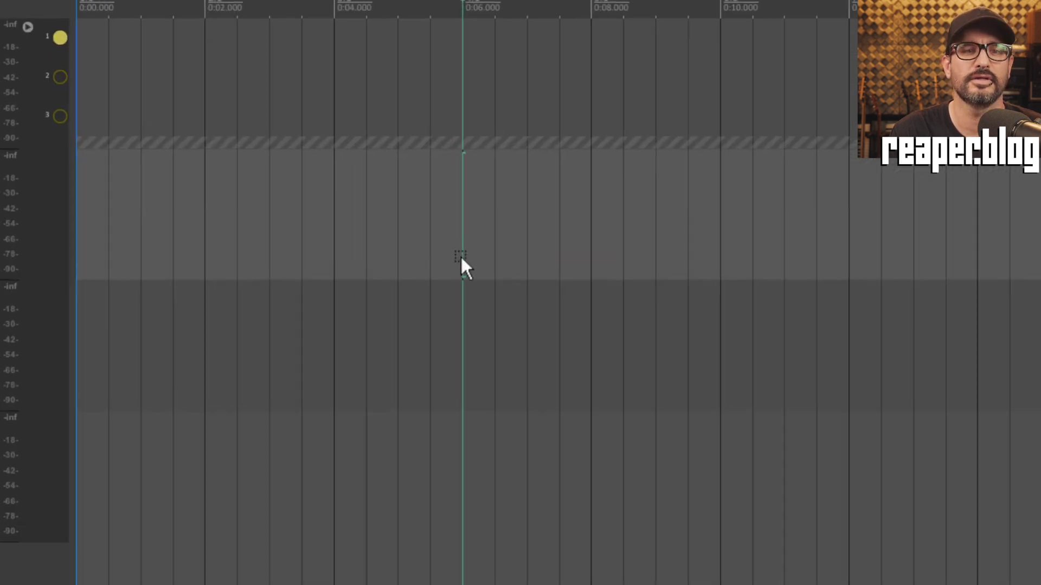
click(608, 249)
click(513, 319)
click(513, 192)
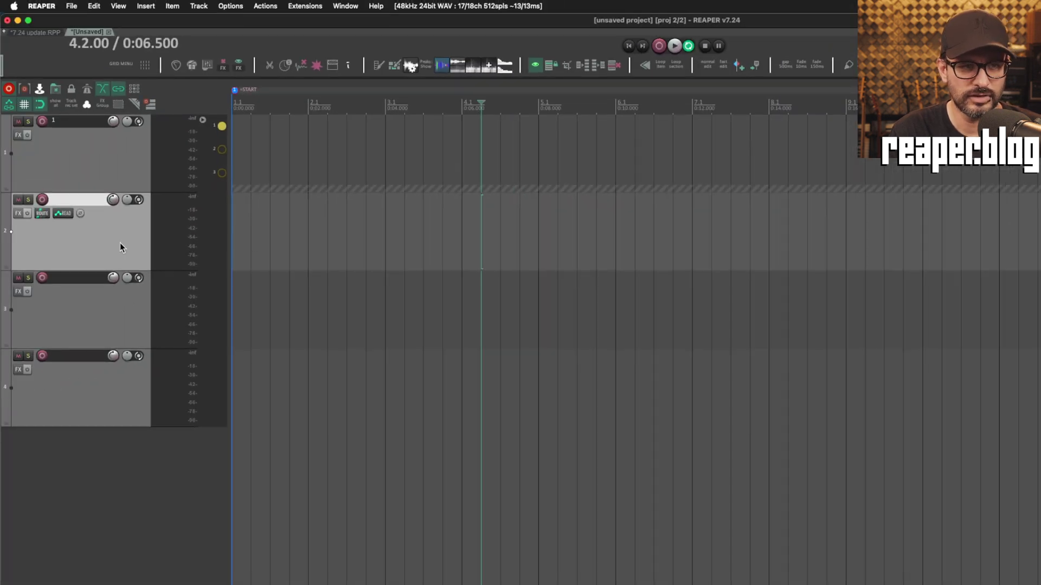
Step: Change the selected track from its track control area, going through tracks 3, 4, 3 and 2
click(129, 297)
click(135, 362)
click(134, 291)
click(122, 233)
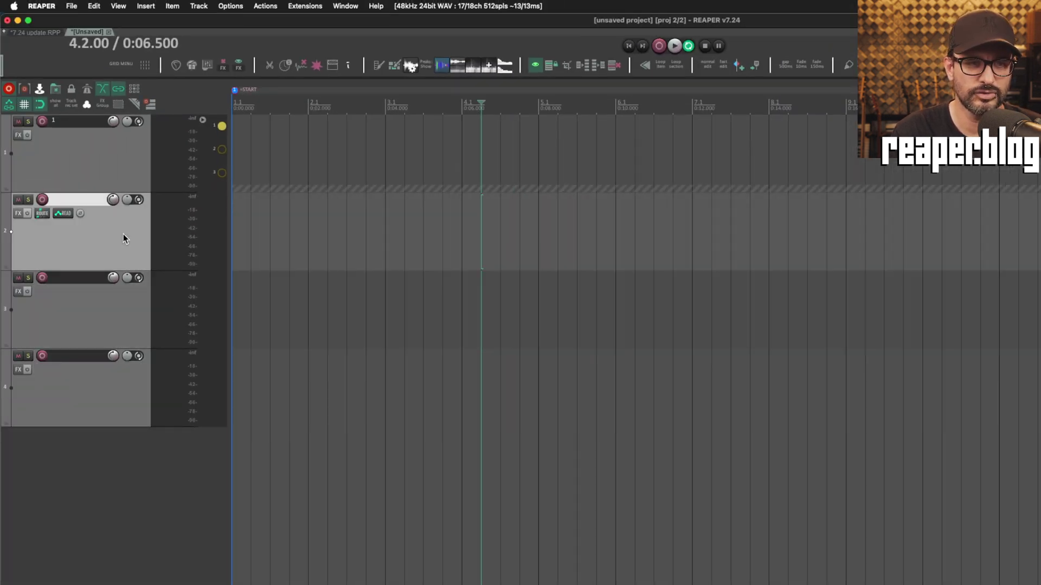
Step: Select tracks 3 and 4 in the arrange area, followed by tracks 2, 3 and 4 from the space beside their meters
click(552, 305)
click(535, 405)
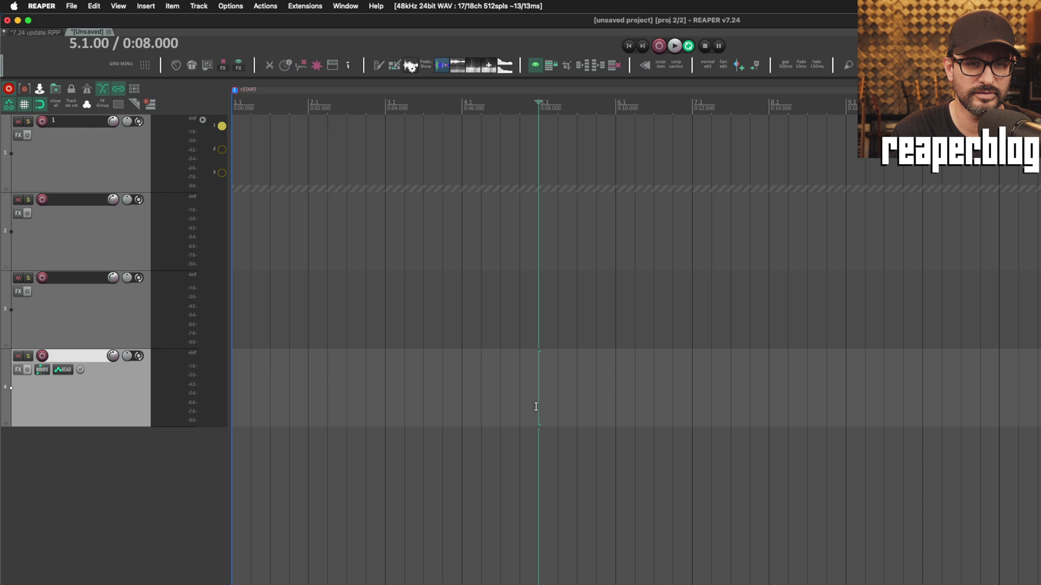
click(216, 223)
click(217, 311)
click(213, 381)
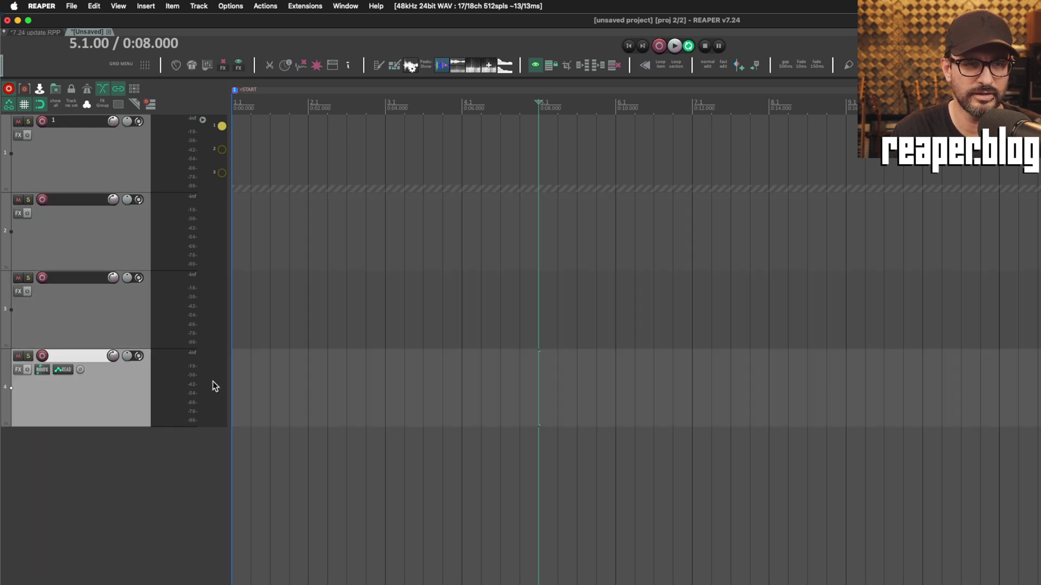
Step: Paste the copied video and voice items onto track 3 at 3.4.00, and undo the paste
click(435, 301)
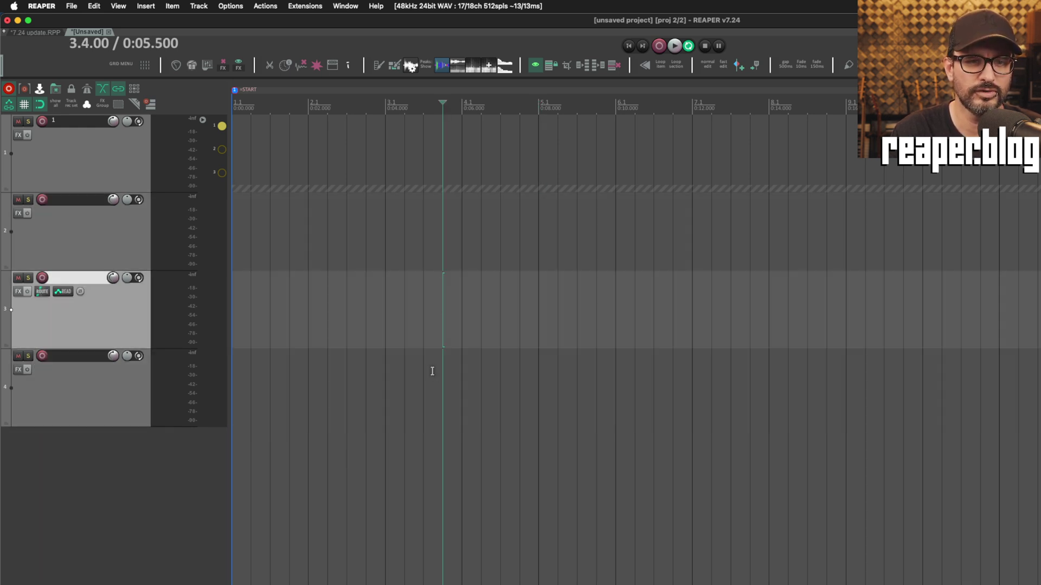
key(super+v)
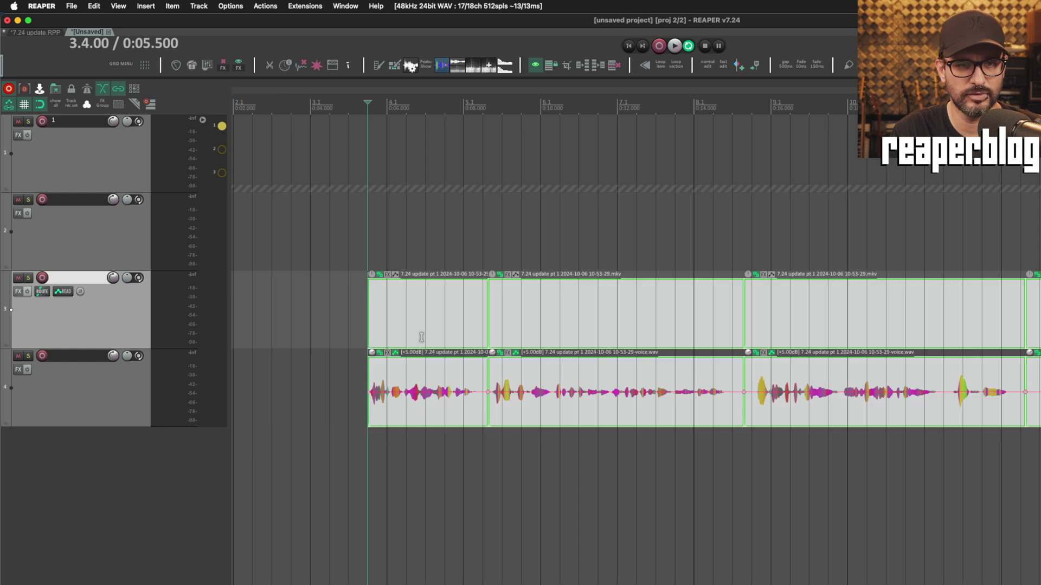
key(super+z)
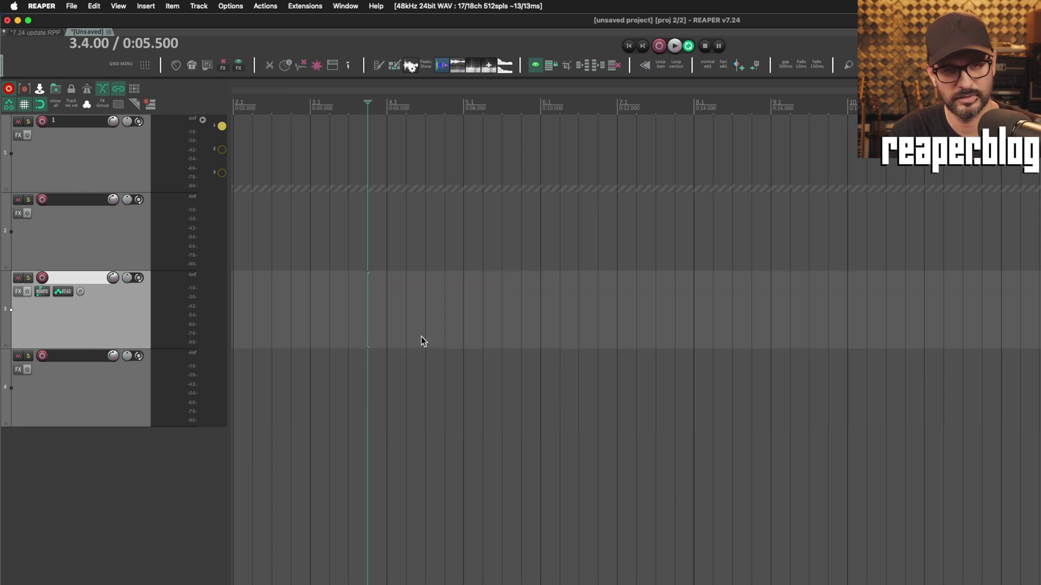
Step: Draw a MIDI item about four measures long on track 2 and cut it from the track
scroll(419, 322, down, 3)
scroll(419, 322, up, 3)
drag(382, 255, 556, 252)
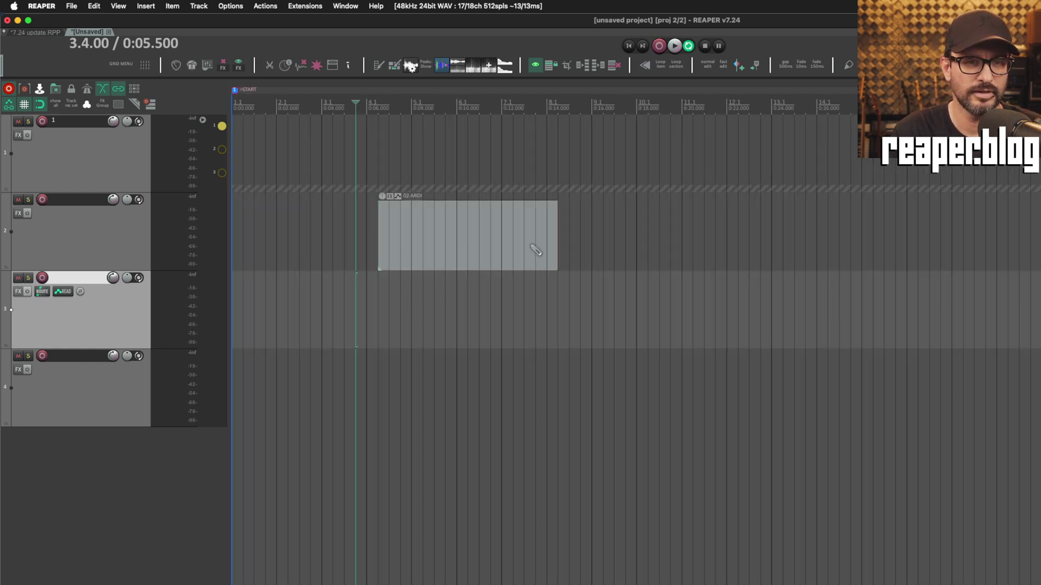
click(456, 260)
click(404, 312)
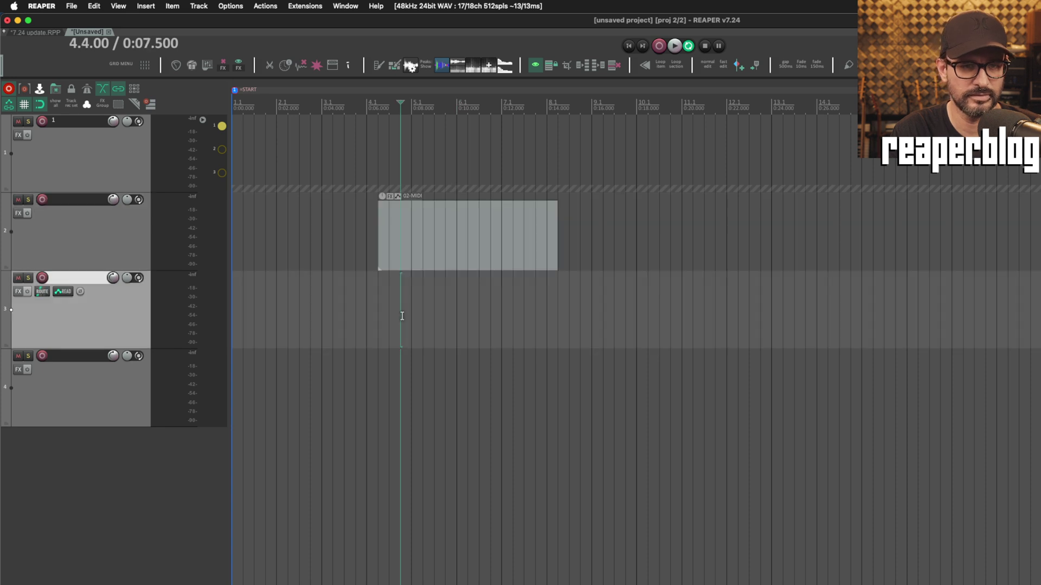
click(453, 219)
key(Delete)
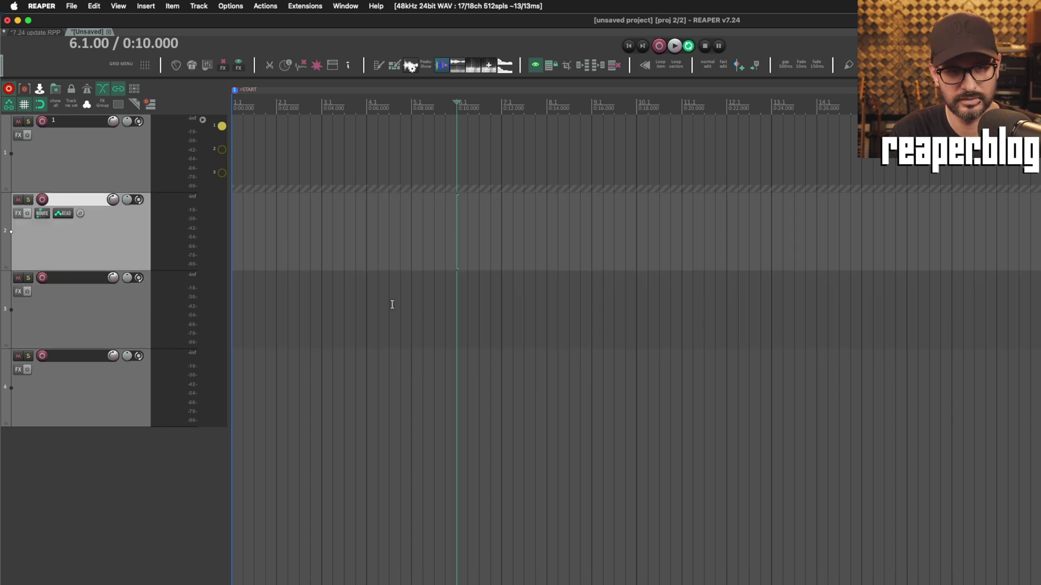
Step: Paste the MIDI item at 5.1.00 on track 3 and on track 2, and delete both copies
click(414, 309)
key(ctrl+v)
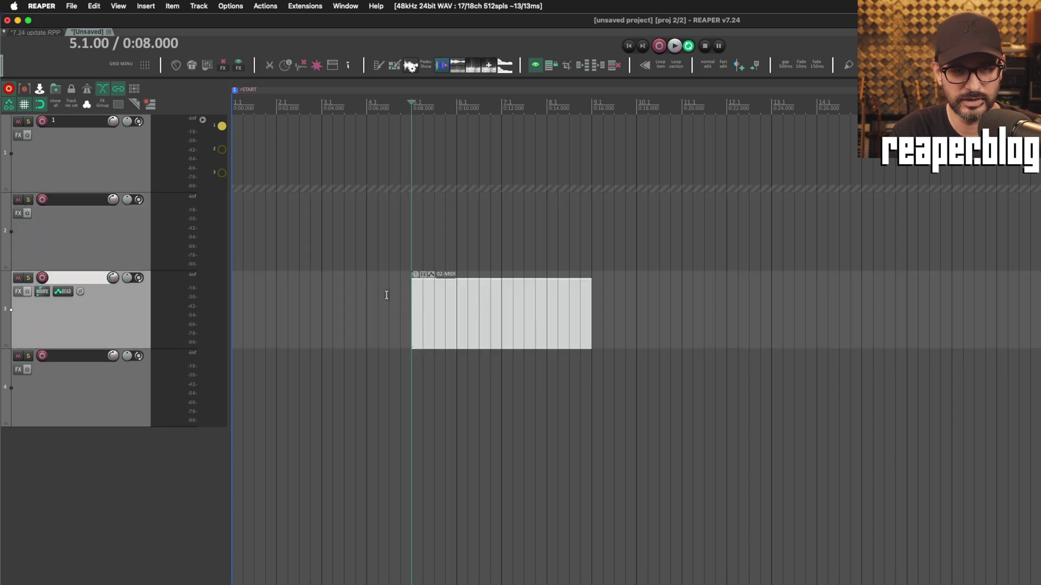
click(221, 232)
key(ctrl+v)
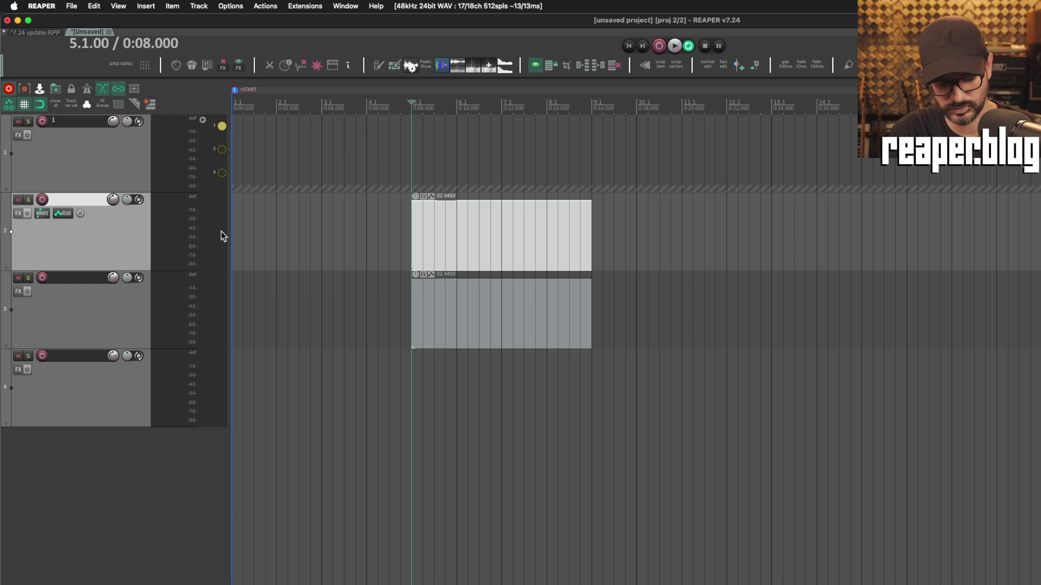
key(Delete)
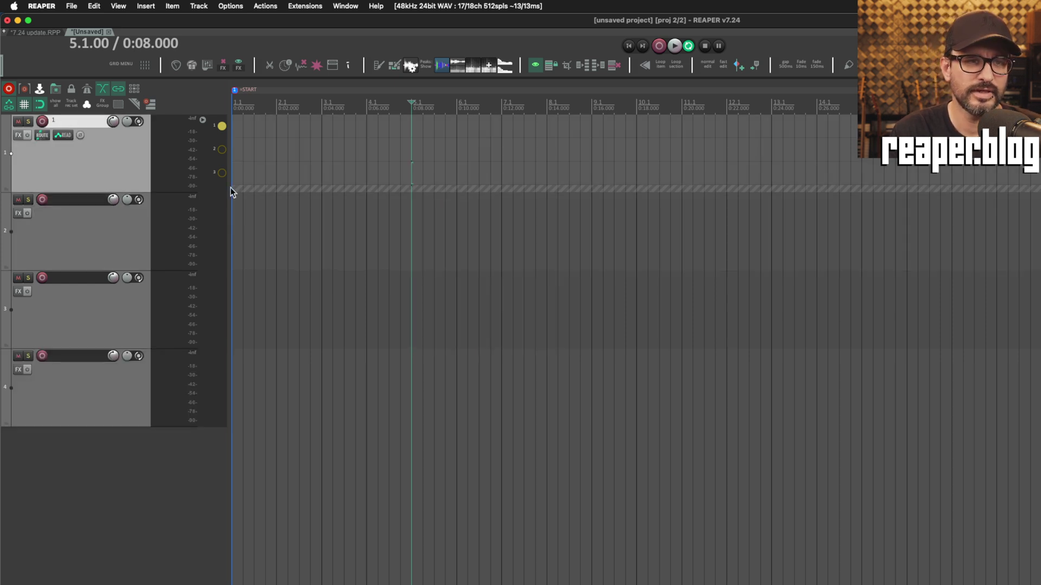
Step: Enlarge track 1 and paste the MIDI item at 5.1.00 into its third, second and first fixed lanes, removing the earlier test paste
drag(164, 193, 164, 335)
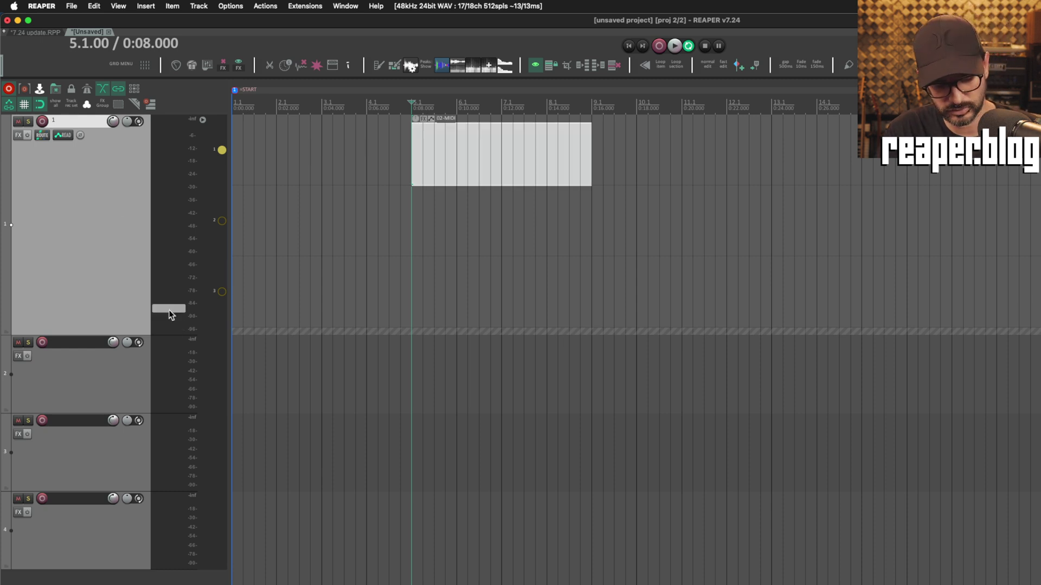
key(Delete)
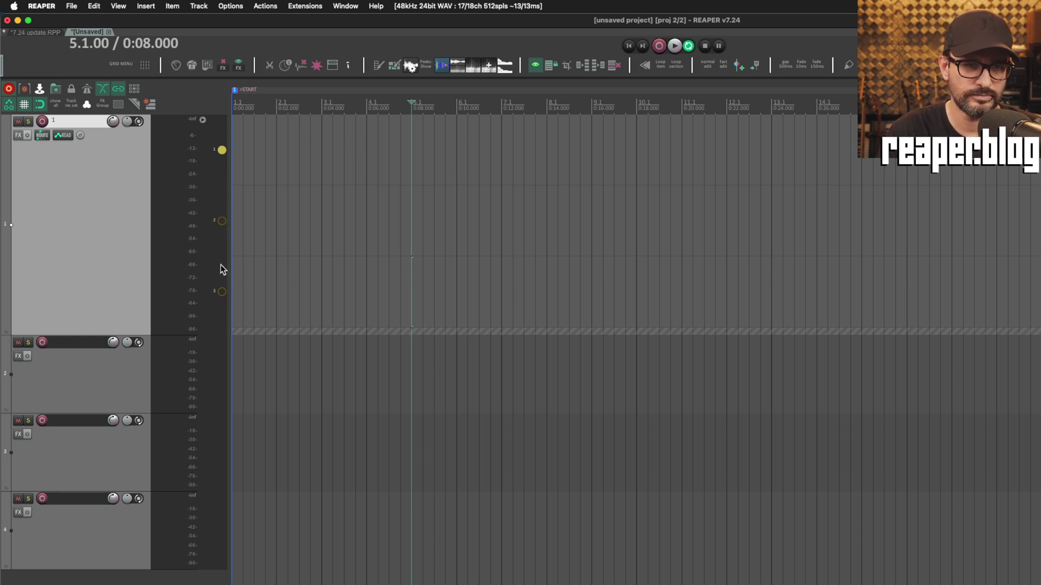
key(super+v)
key(super+v)
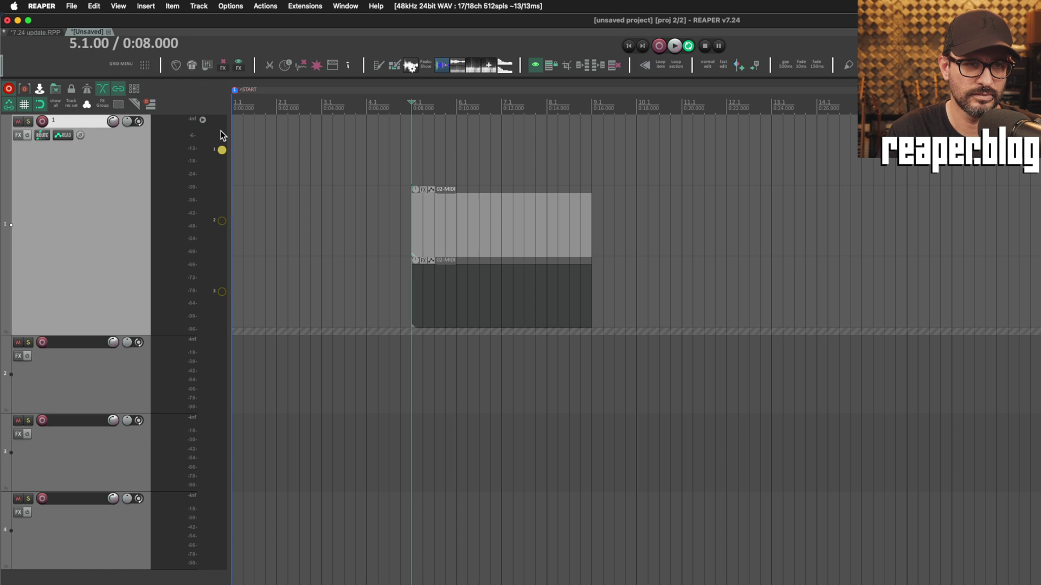
key(super+v)
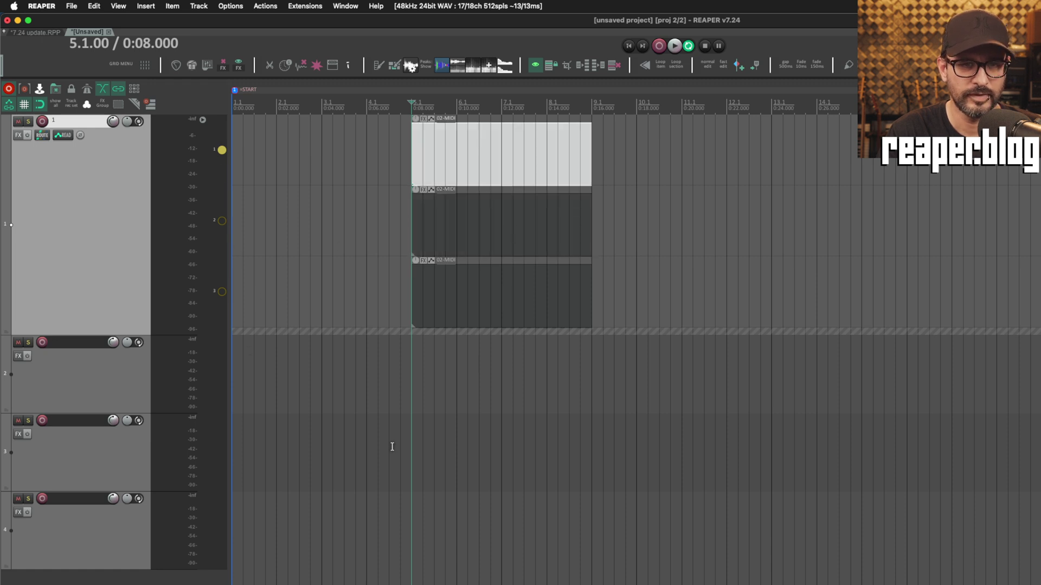
Step: Paste the MIDI item at 11.2.00 in the second fixed lane of track 1 and set that lane to play
click(692, 96)
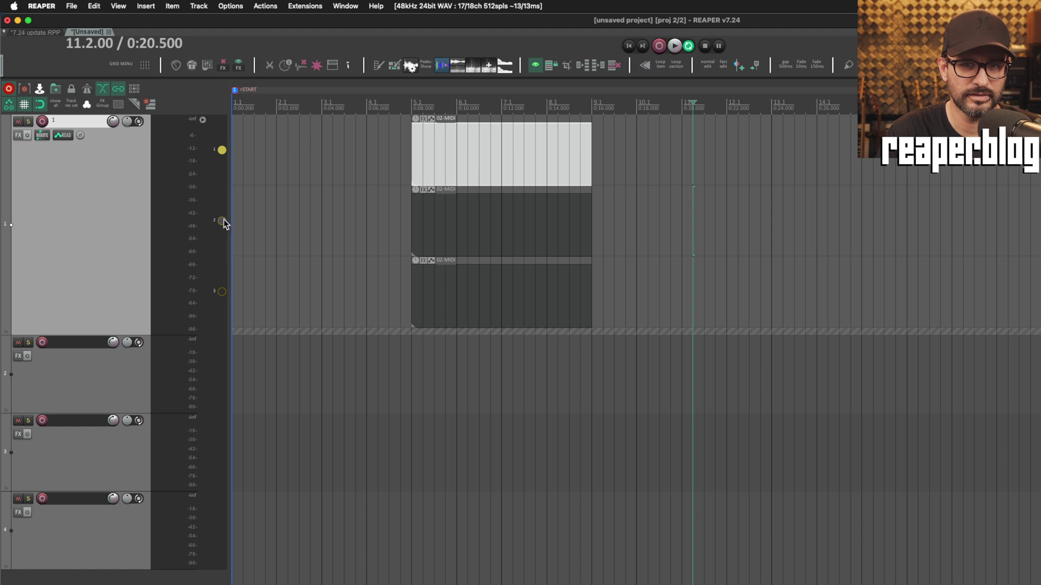
key(super+v)
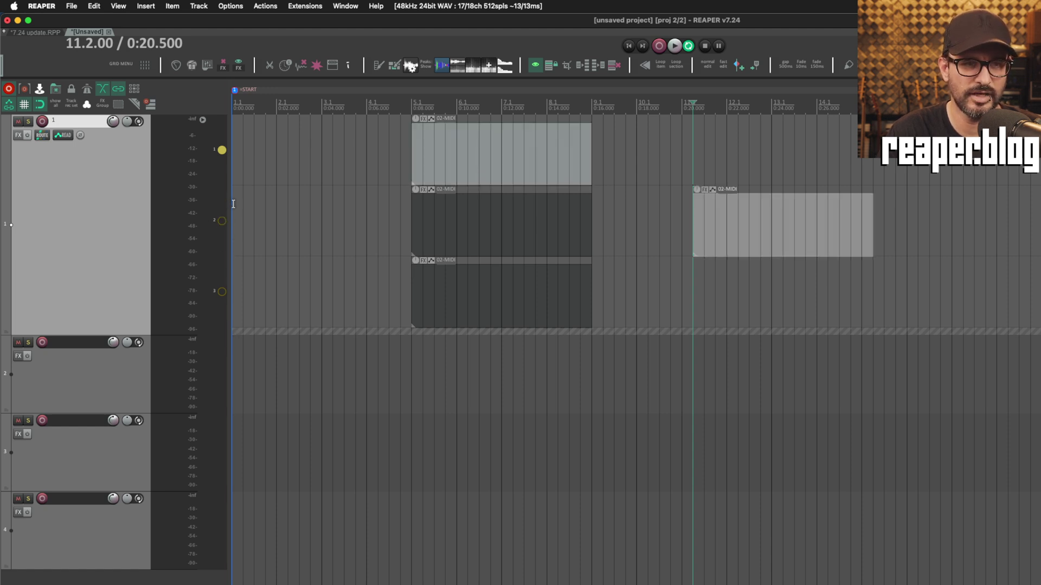
click(222, 221)
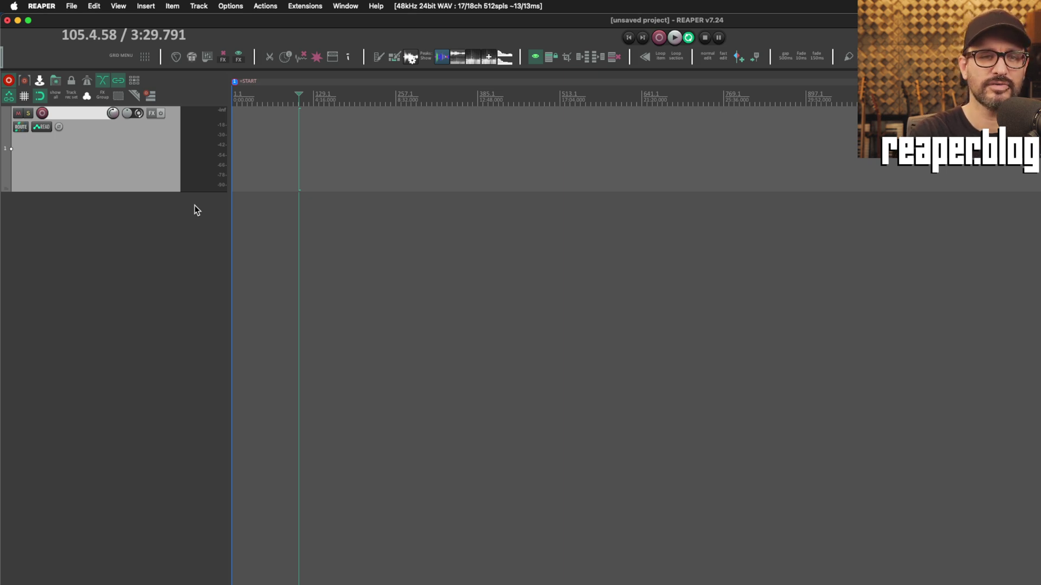
Step: Review the Automation preference for which envelope is targeted when both pre-fx and post-fx envelopes are armed, leaving the setting as is
key(super+comma)
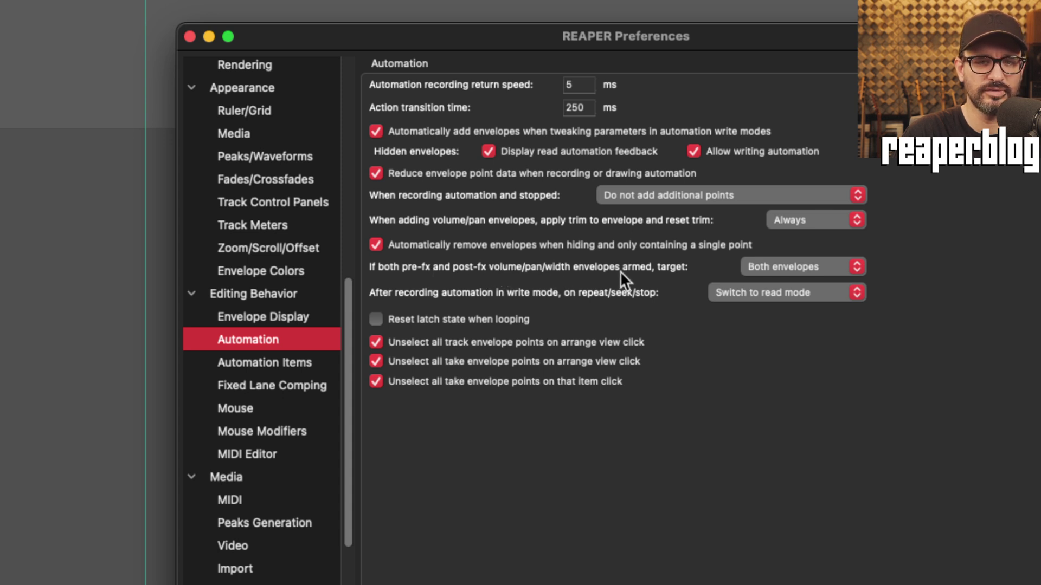
click(810, 268)
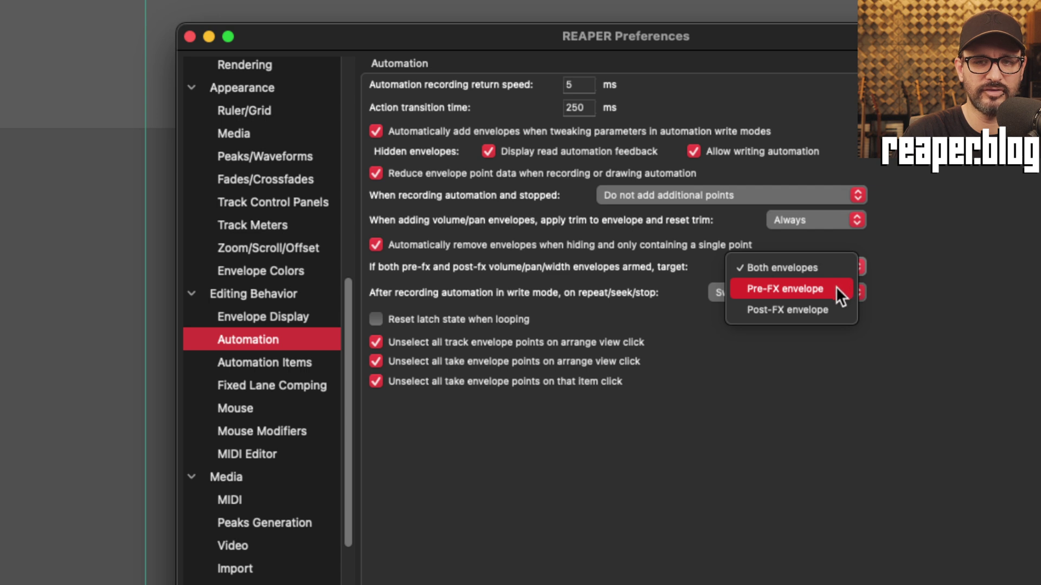
click(876, 310)
key(Escape)
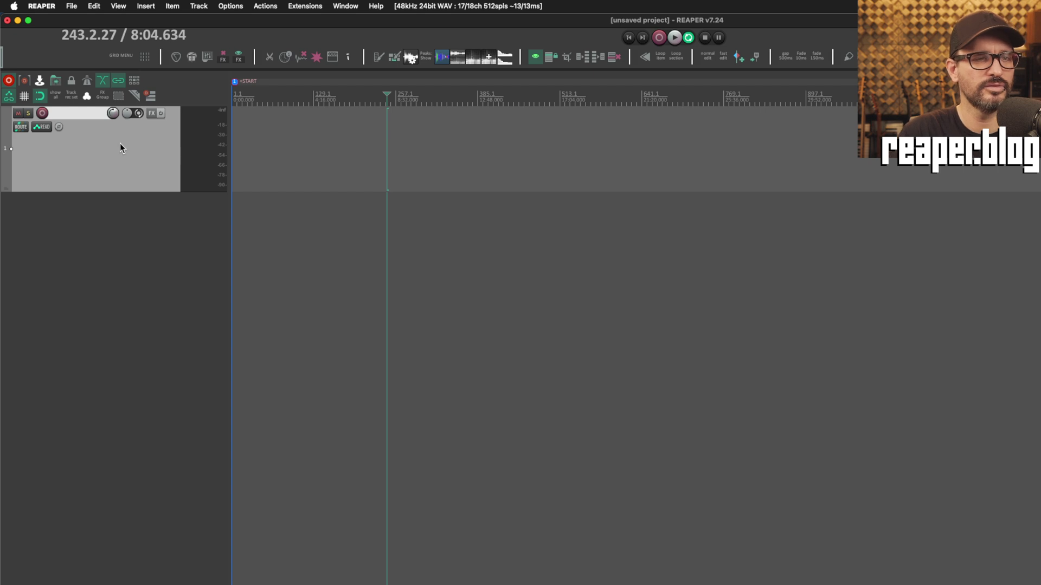
Step: Show the track's Volume (Pre-FX) and Volume envelopes
click(43, 128)
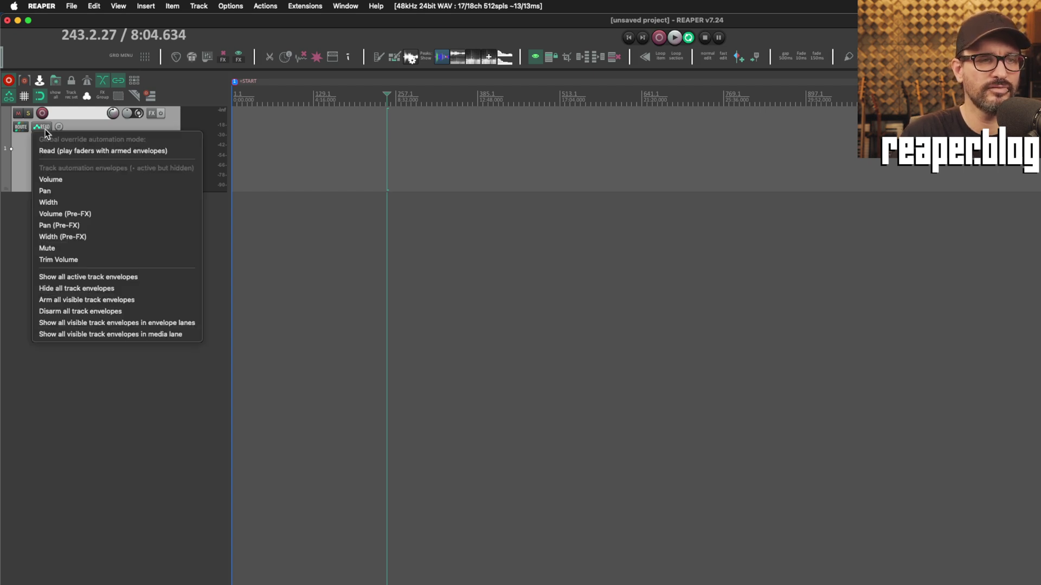
click(101, 214)
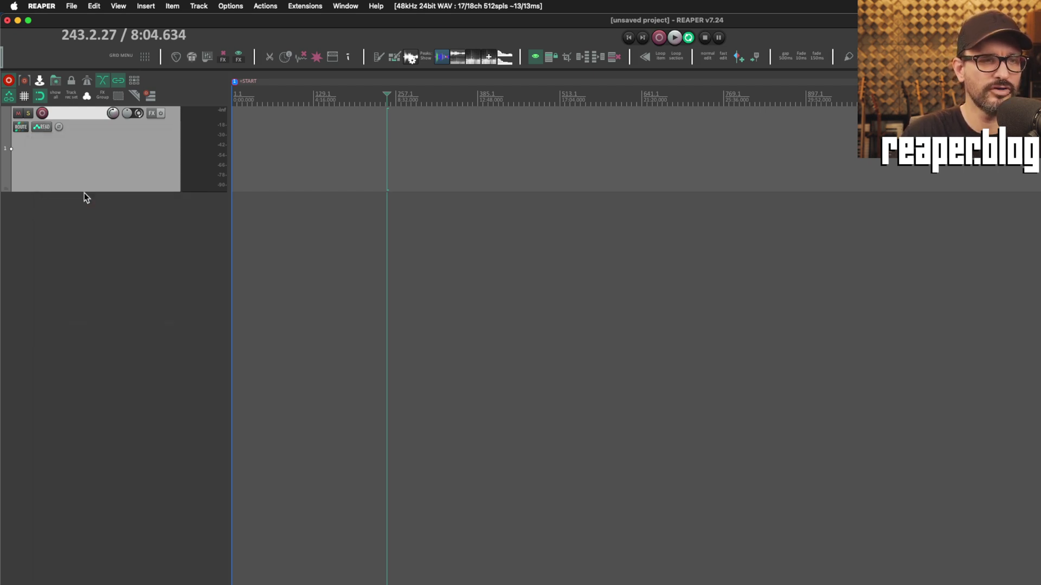
click(40, 128)
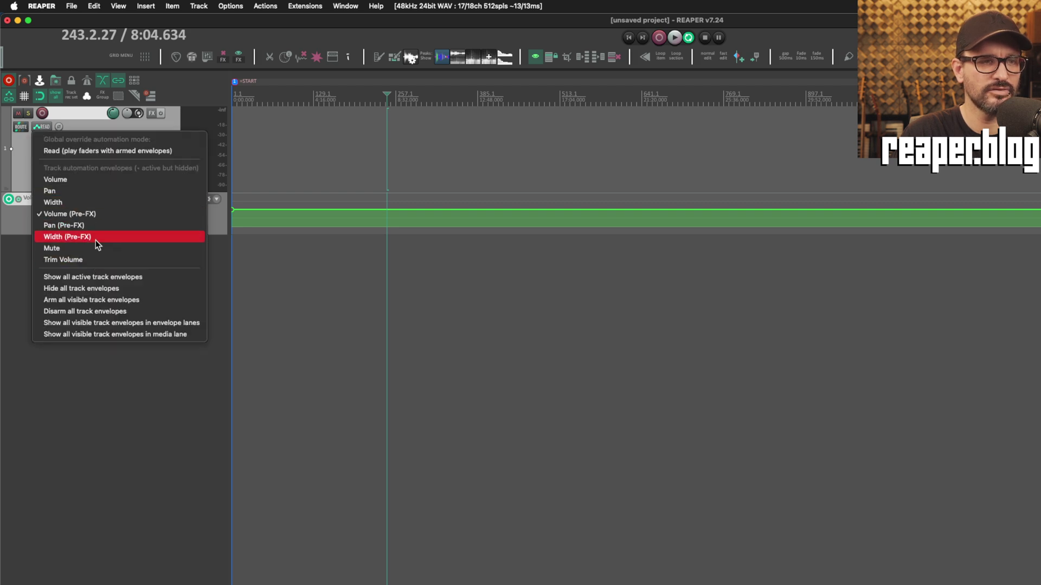
click(95, 181)
click(127, 357)
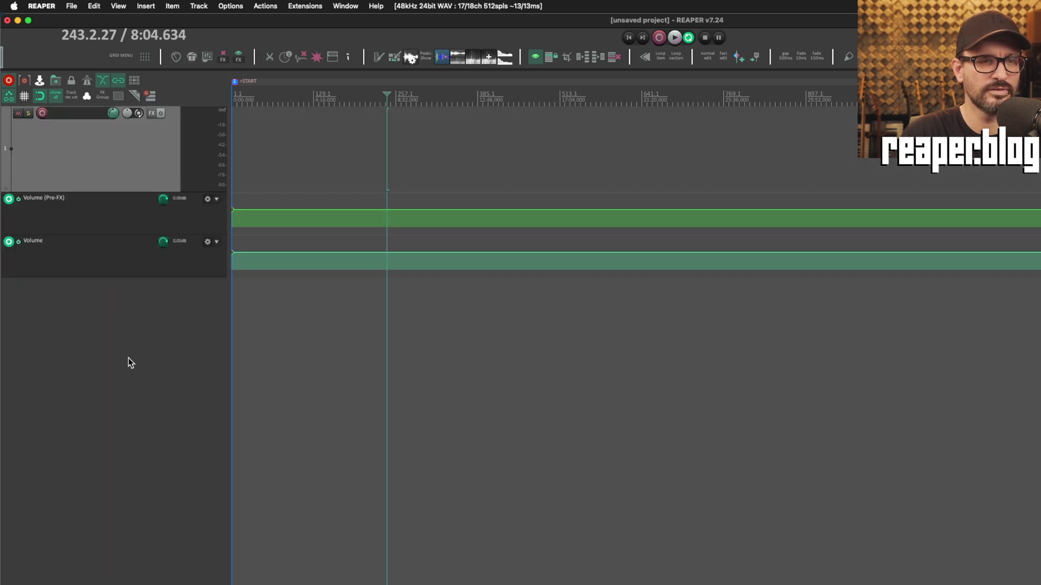
Step: Select the Volume (Pre-FX) envelope lane and set the track's automation mode to Write
click(59, 220)
click(18, 205)
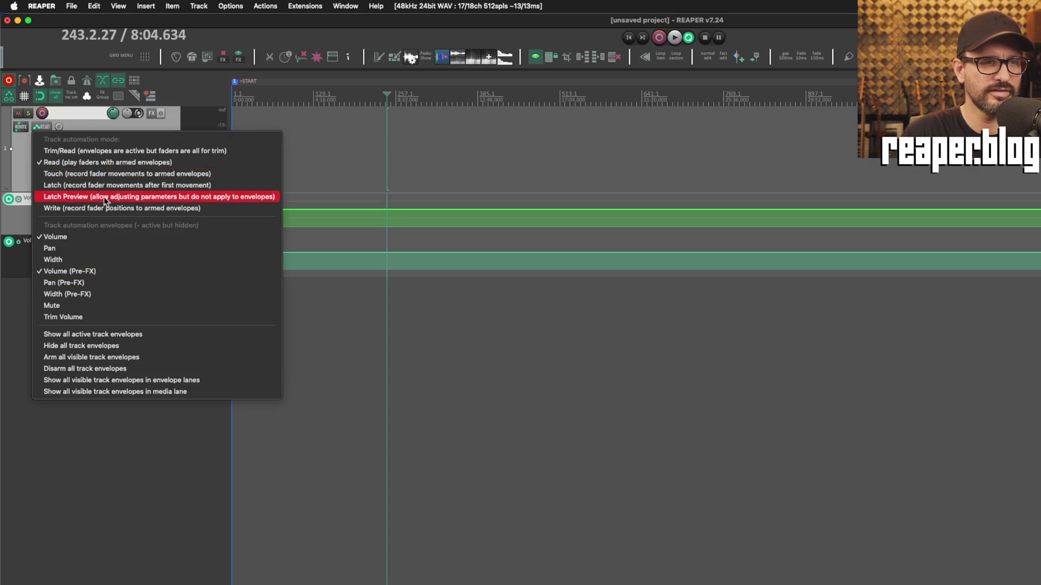
click(109, 207)
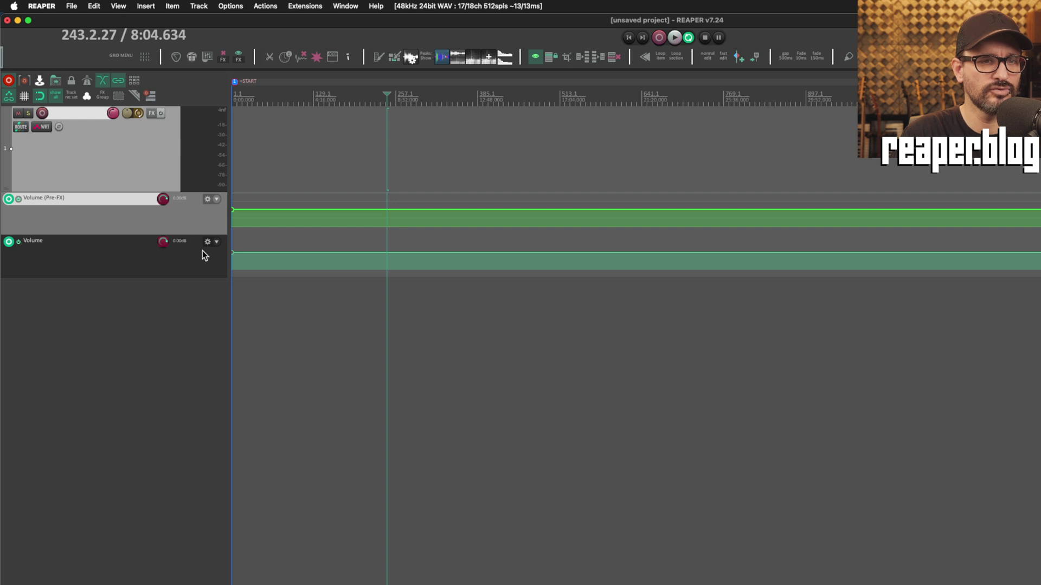
Step: Play from 243.2.27 and record track volume moves to the Volume (Pre-FX) and Volume envelopes, stopping after about bar 253
key(space)
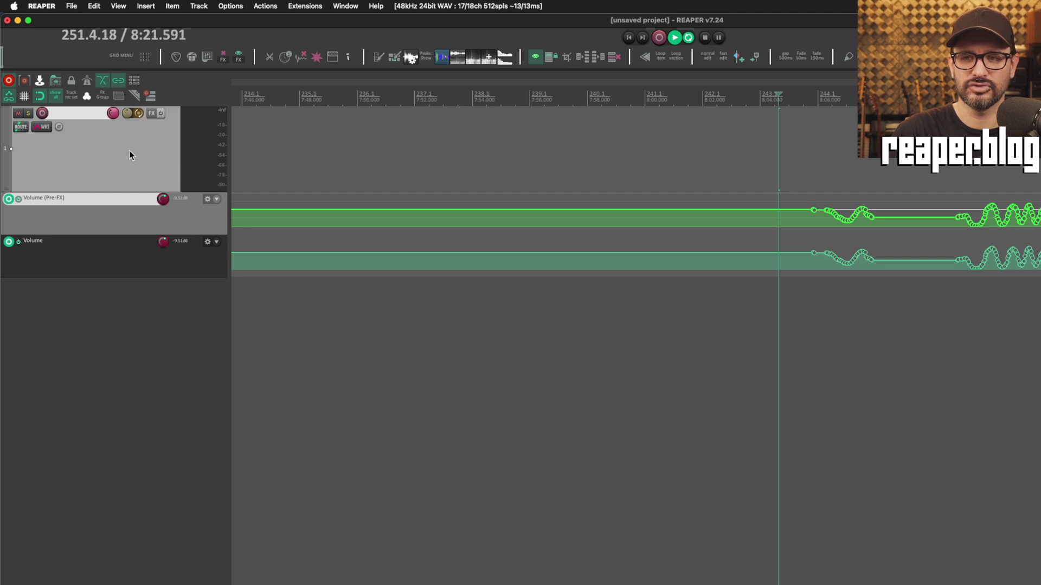
scroll(484, 271, down, 2)
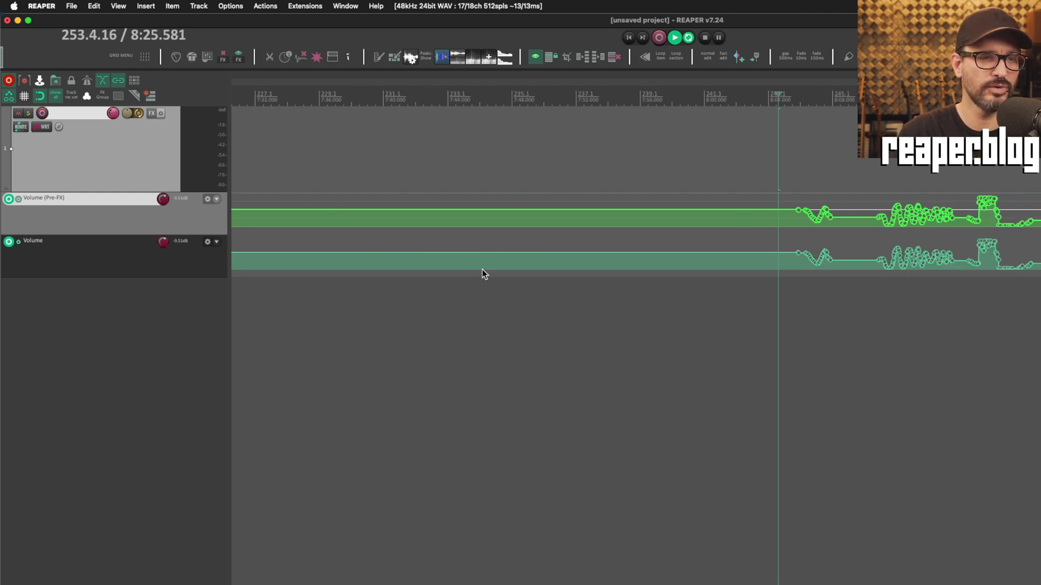
key(space)
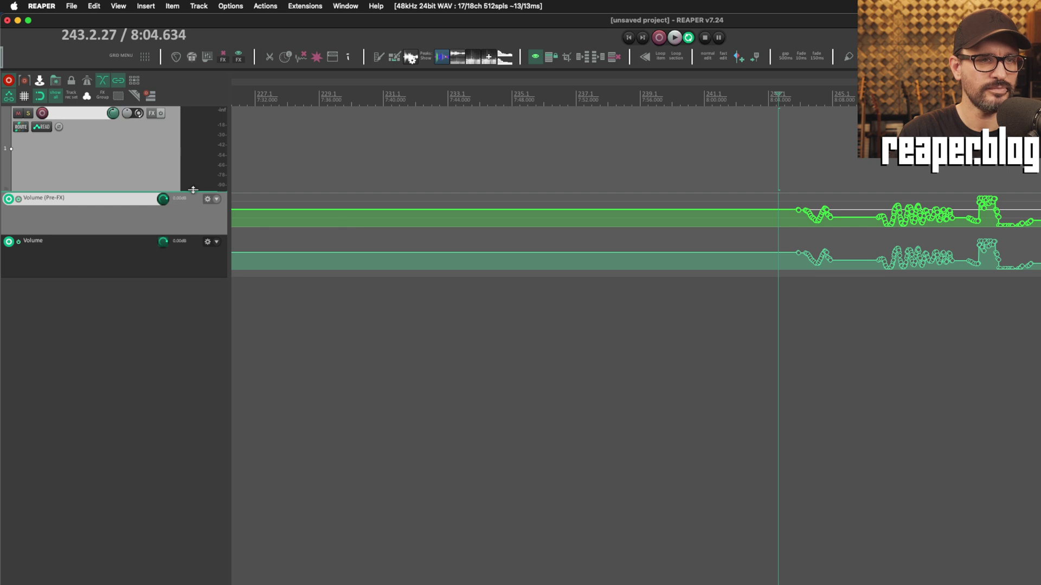
Step: Set the Automation preference to target the Post-FX envelope when both pre-fx and post-fx envelopes are armed
key(super+comma)
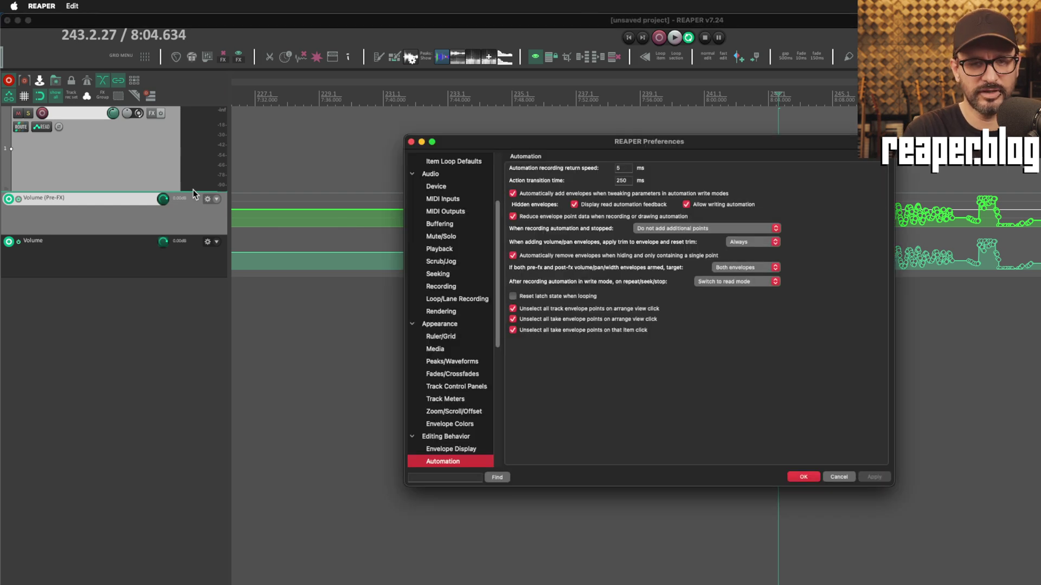
click(749, 268)
click(751, 293)
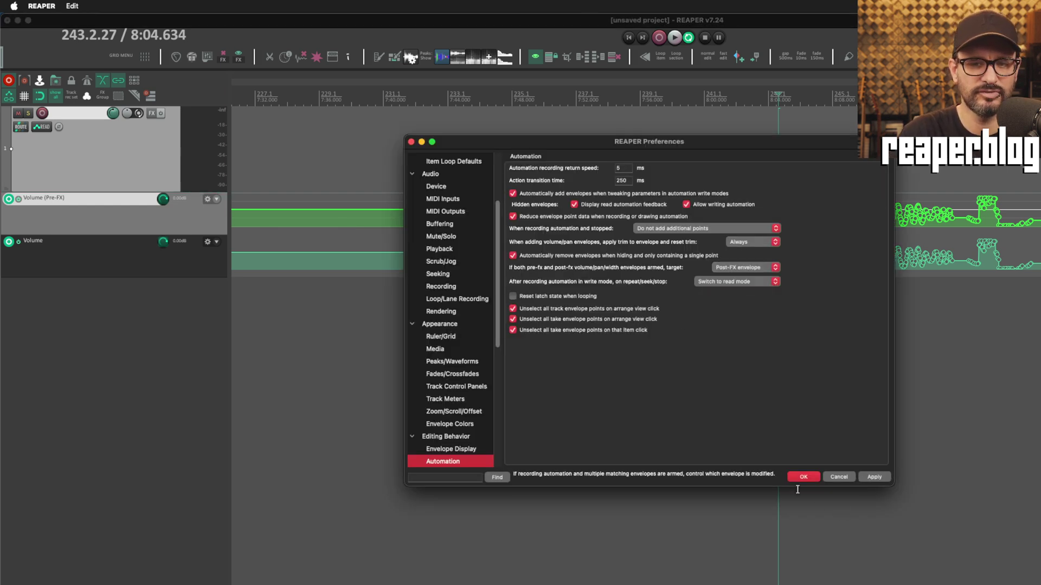
click(802, 477)
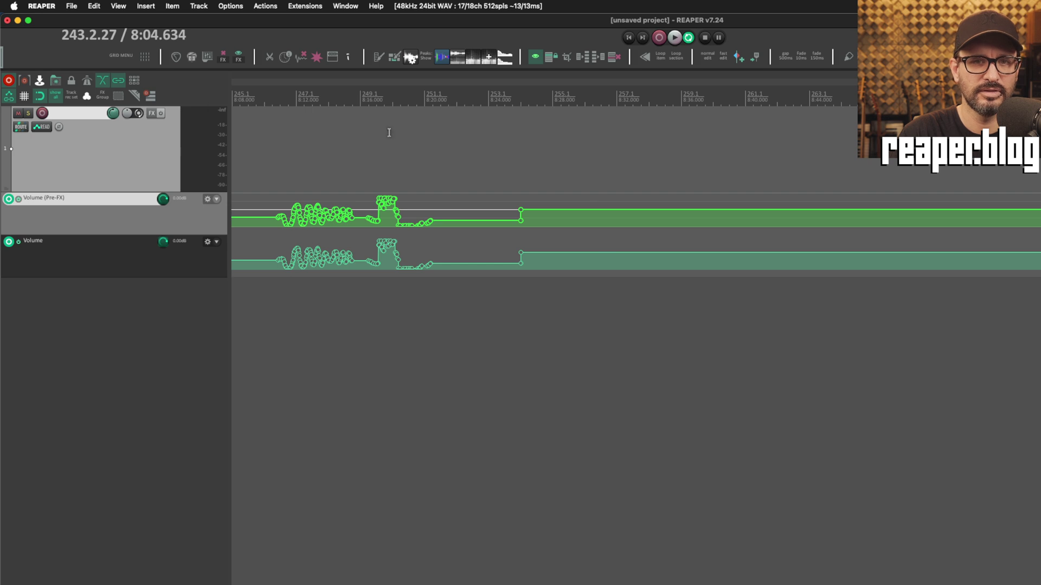
Step: Set the track to Write mode and record volume moves during playback from 255.4.42, stopping after about bar 264
click(44, 127)
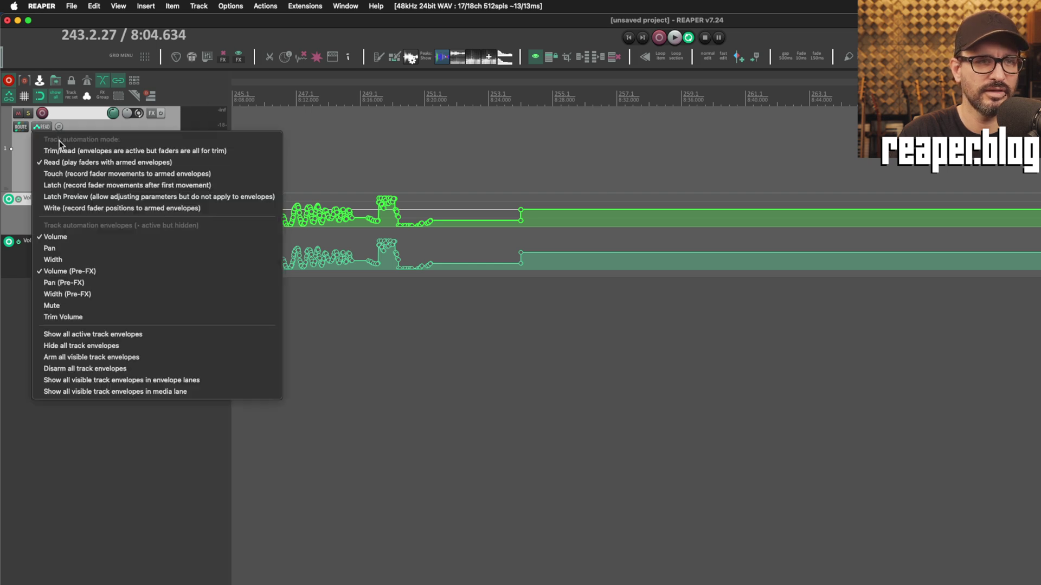
click(119, 209)
click(581, 126)
key(space)
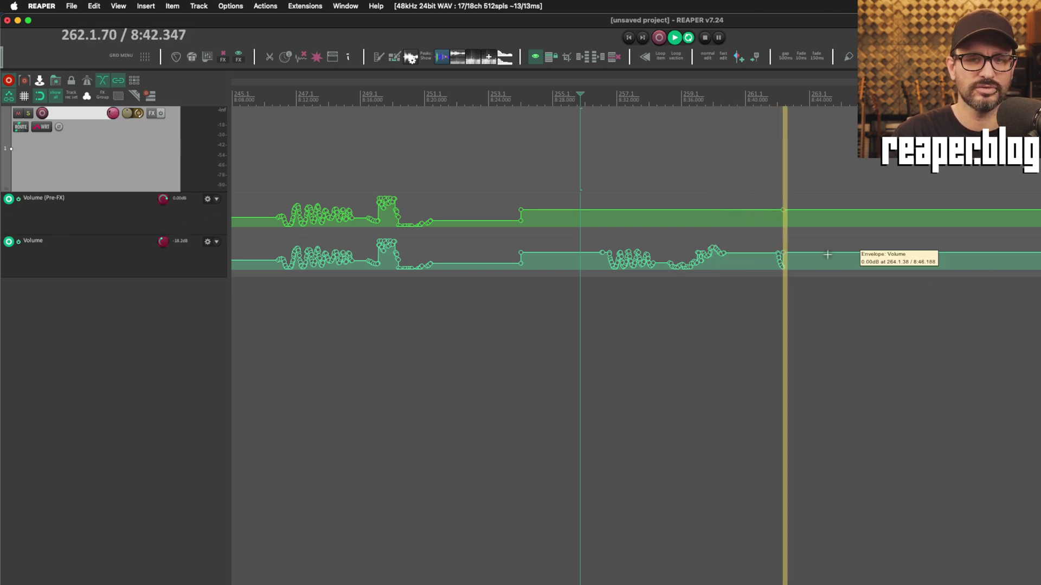
key(space)
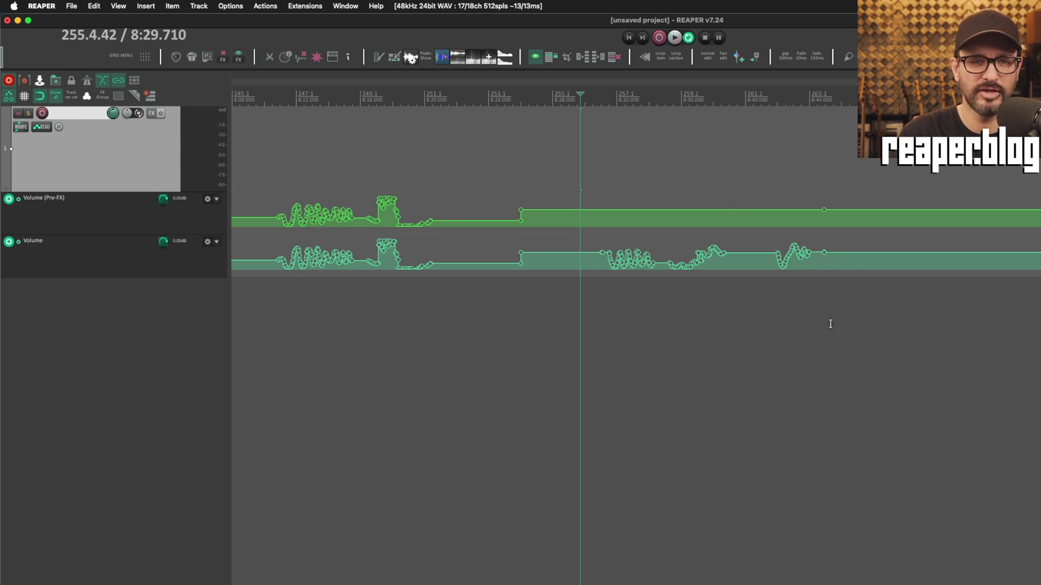
Step: Set the Automation preference to target Both envelopes when both pre-fx and post-fx envelopes are armed
scroll(684, 305, down, 2)
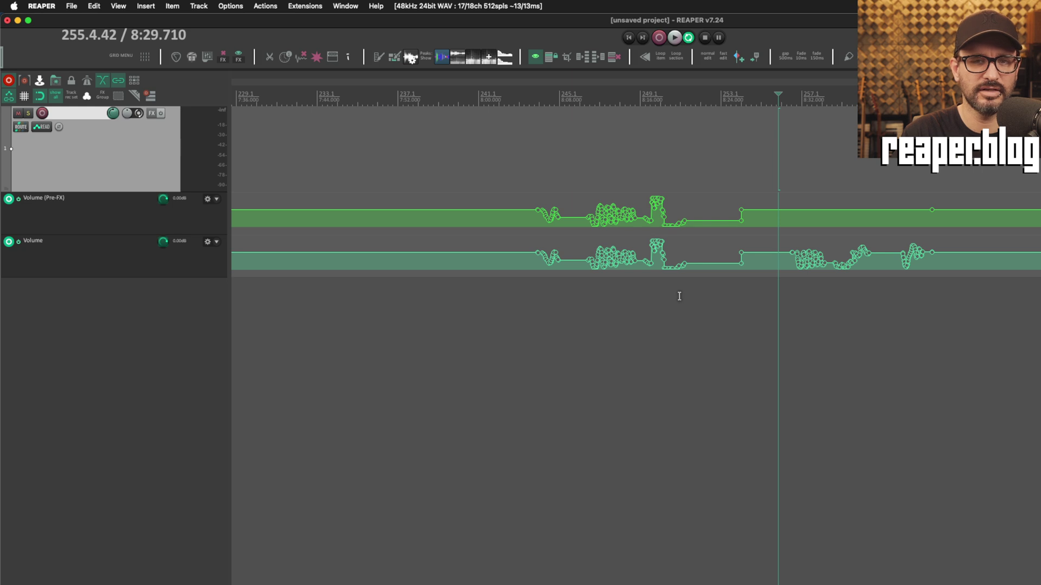
scroll(679, 296, down, 1)
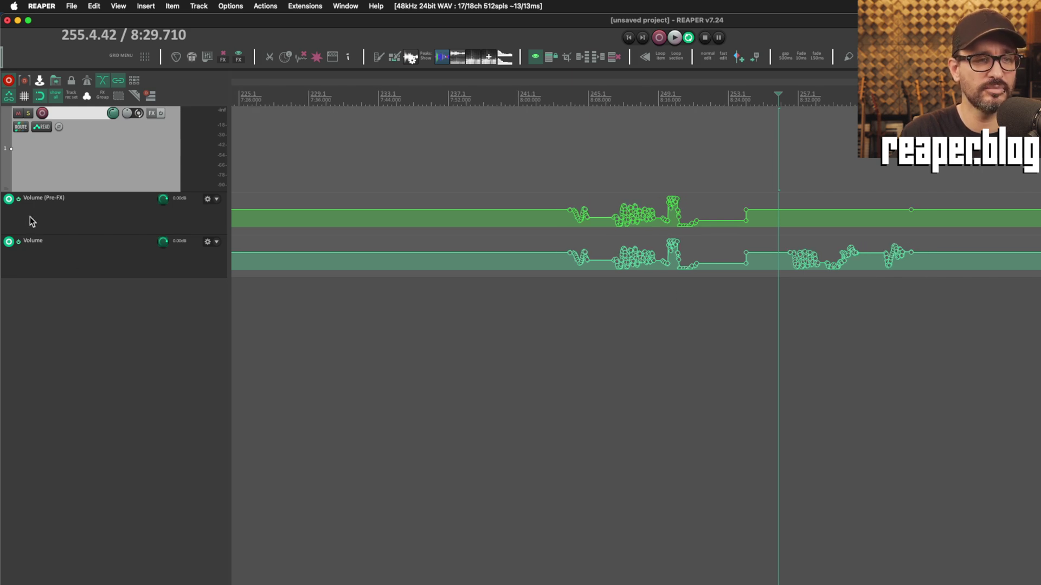
click(10, 203)
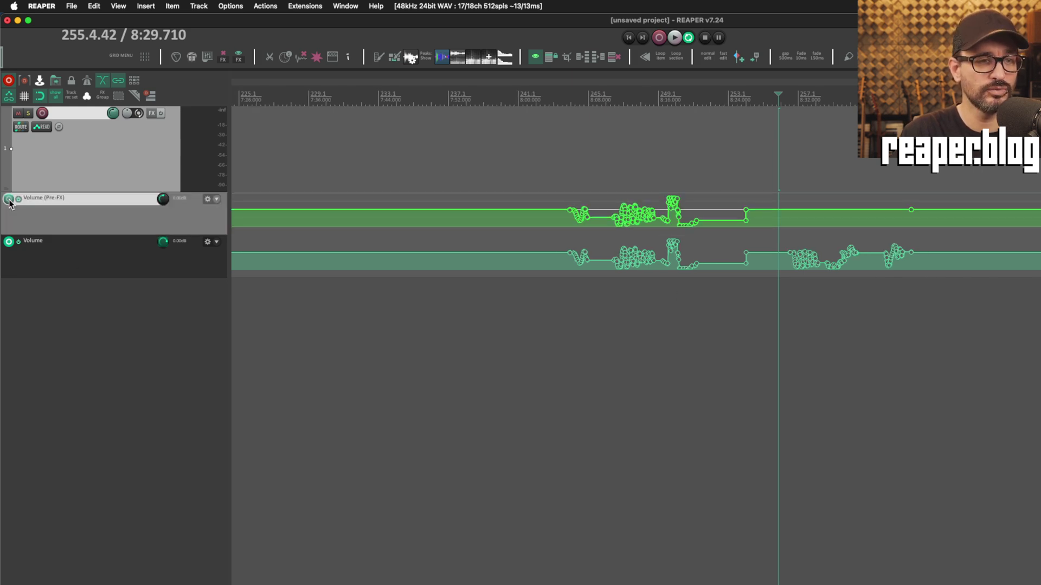
key(super+a)
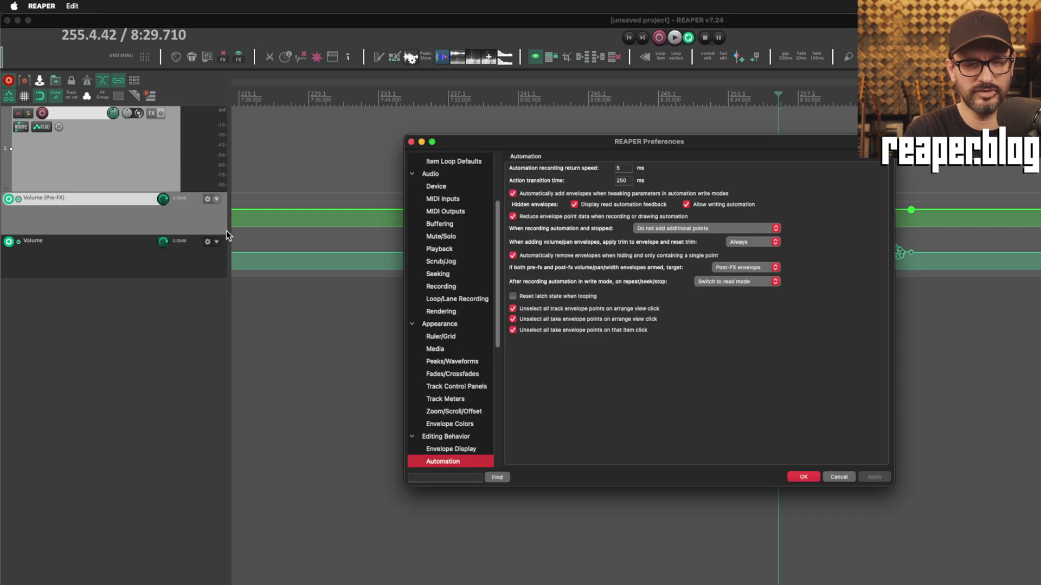
key(super+comma)
click(753, 268)
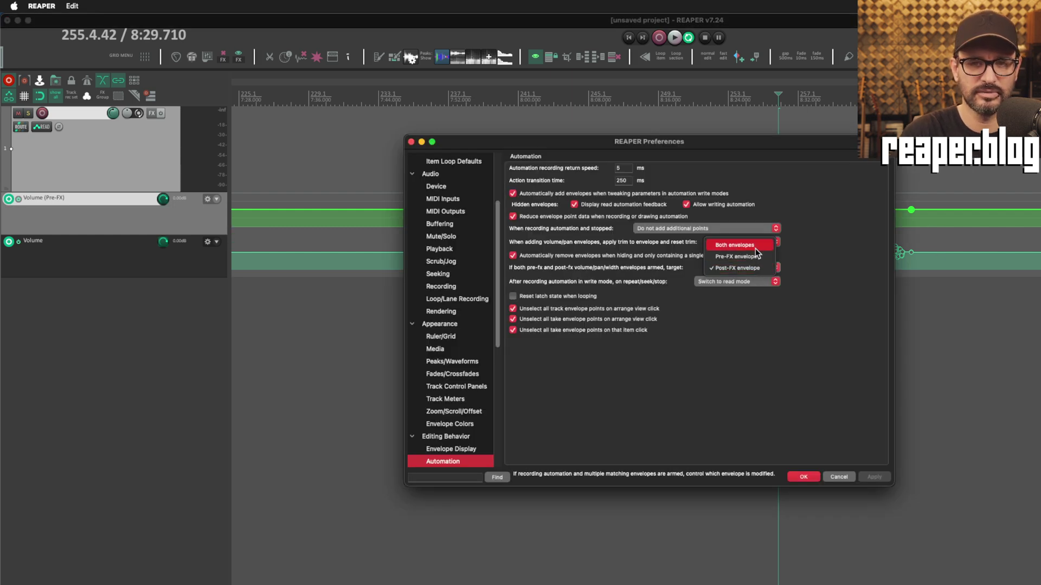
click(739, 244)
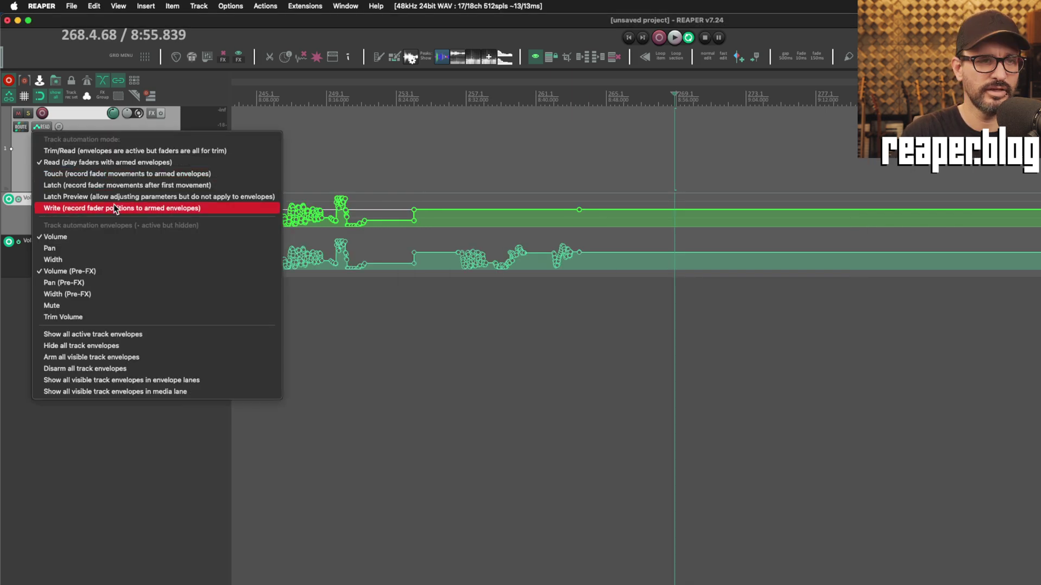
Step: Set the track to Write mode, disarm the Volume (Pre-FX) envelope, and record volume moves from 268.4.68 to the Volume envelope
click(144, 208)
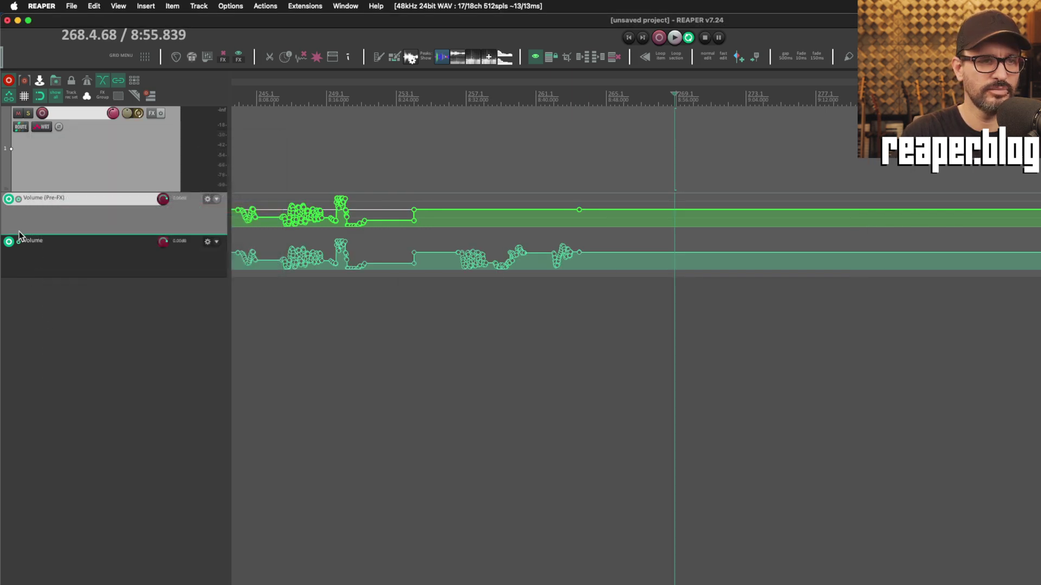
click(9, 199)
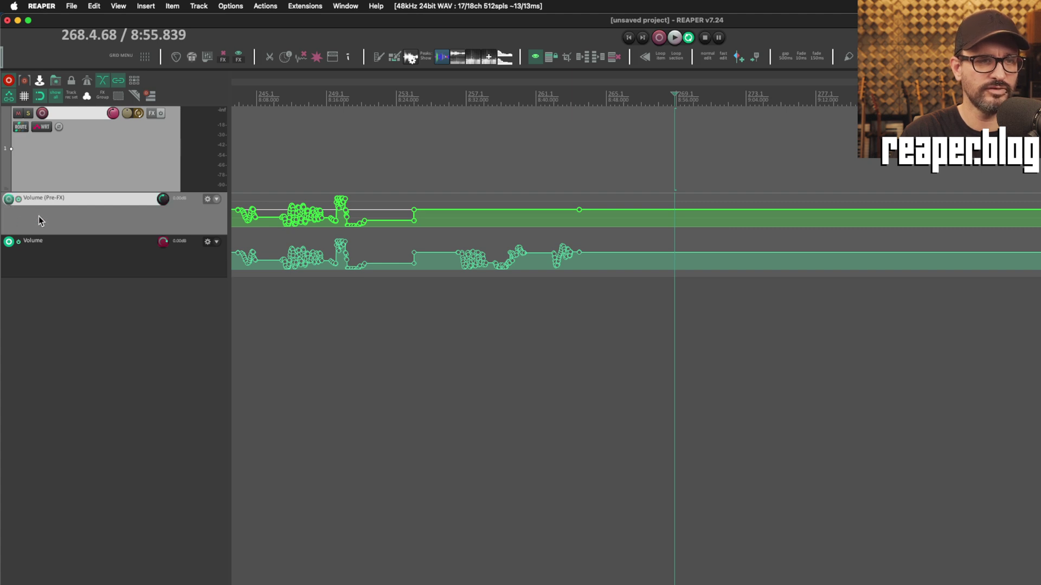
key(space)
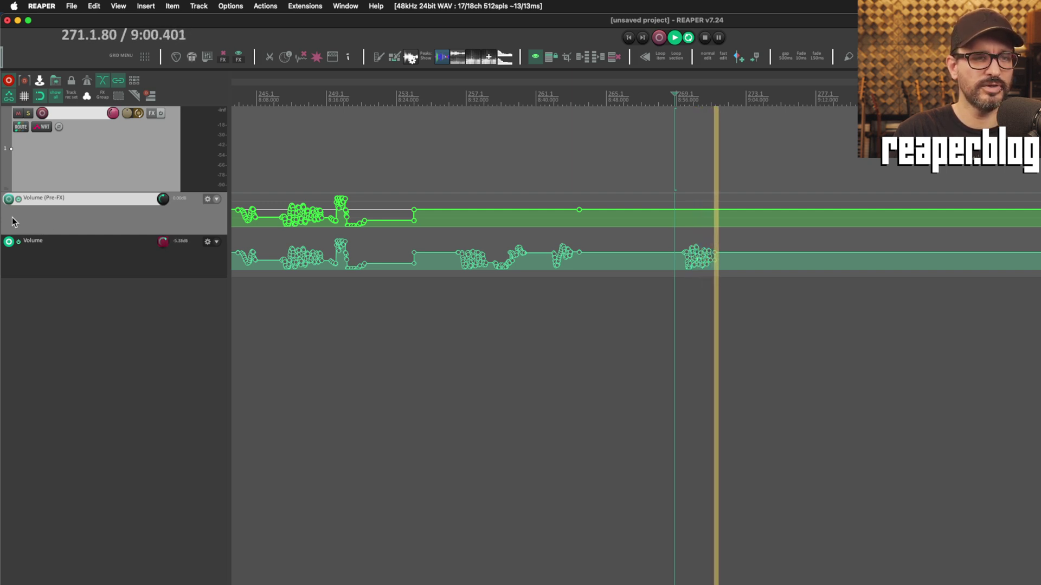
Step: During the recording pass, rearm Volume (Pre-FX) and disarm Volume while writing more volume moves, and stop playback after bar 277
click(9, 200)
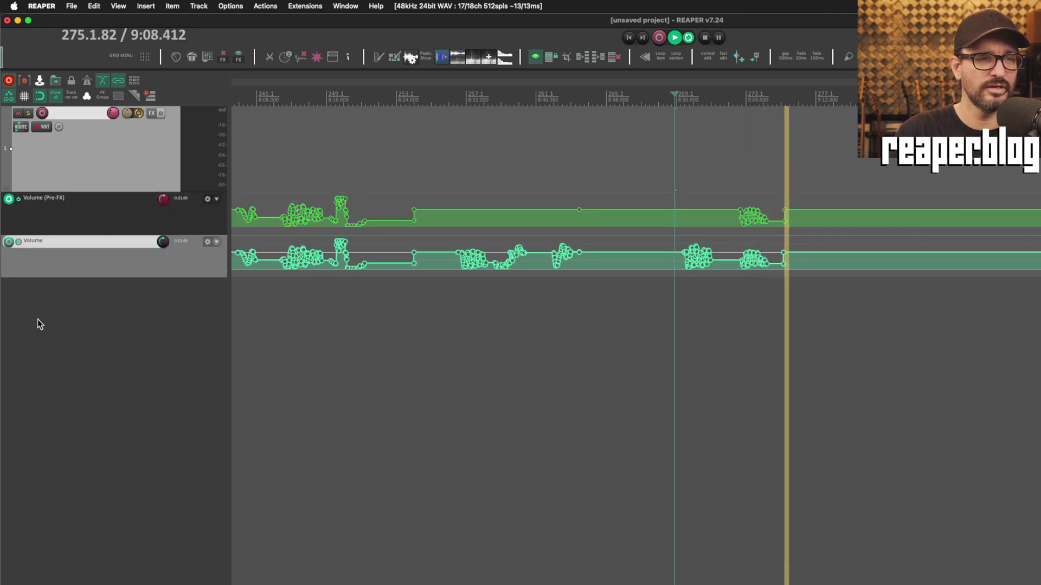
click(9, 244)
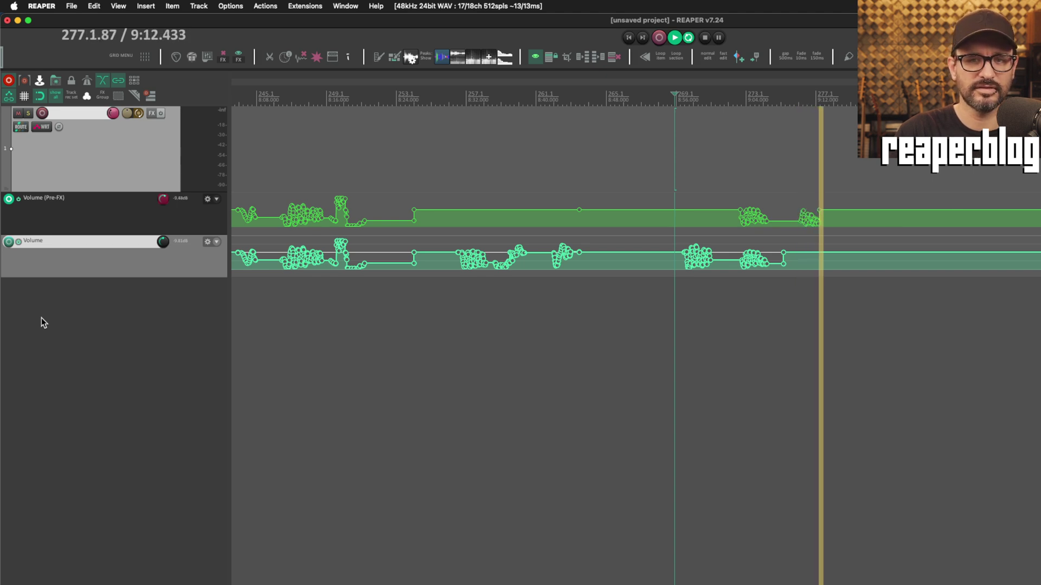
key(space)
Step: Review the envelope target options in the Automation preferences, keeping Both envelopes selected
key(super+comma)
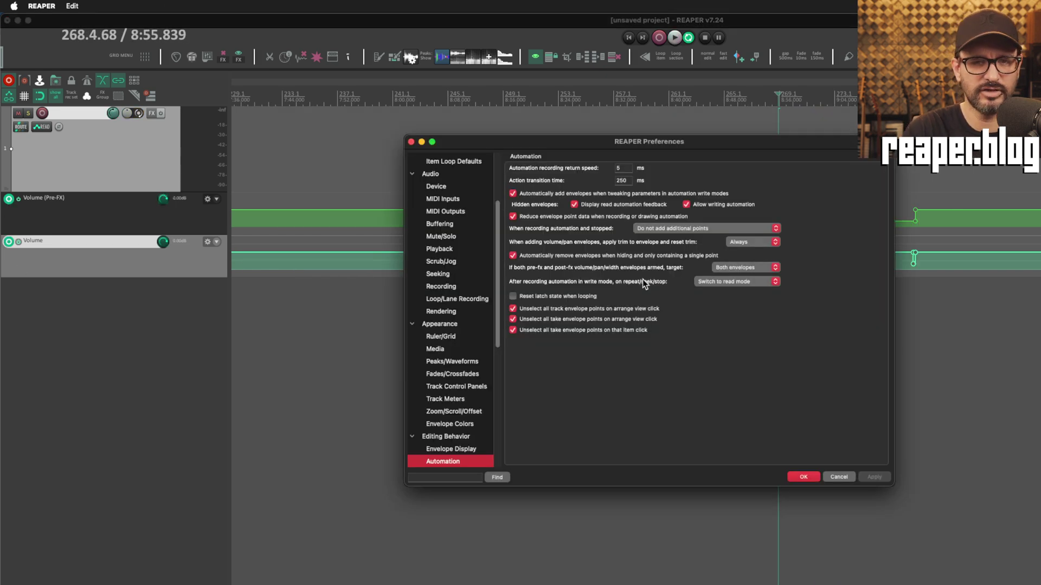
click(739, 267)
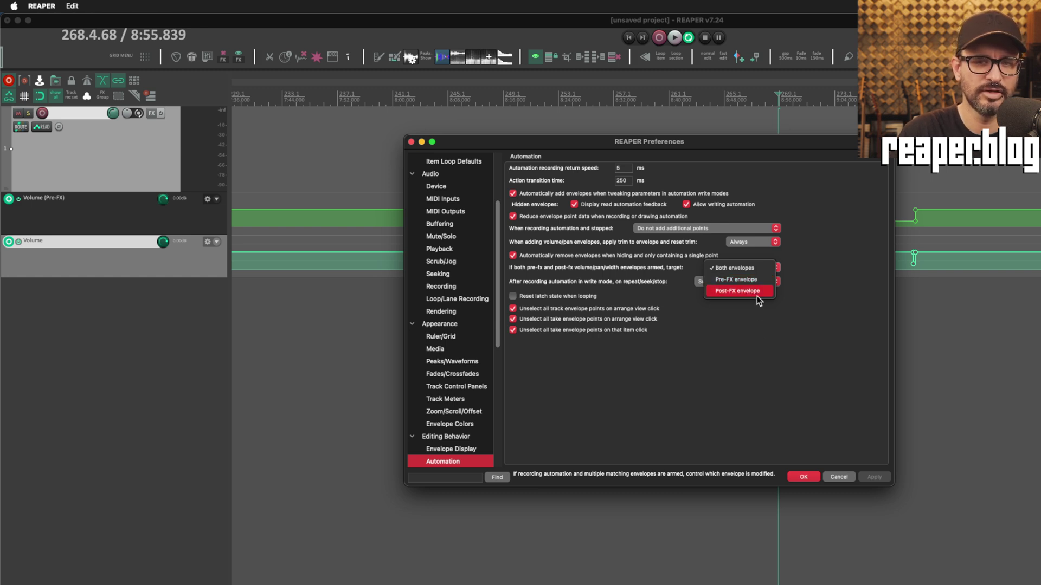
key(Escape)
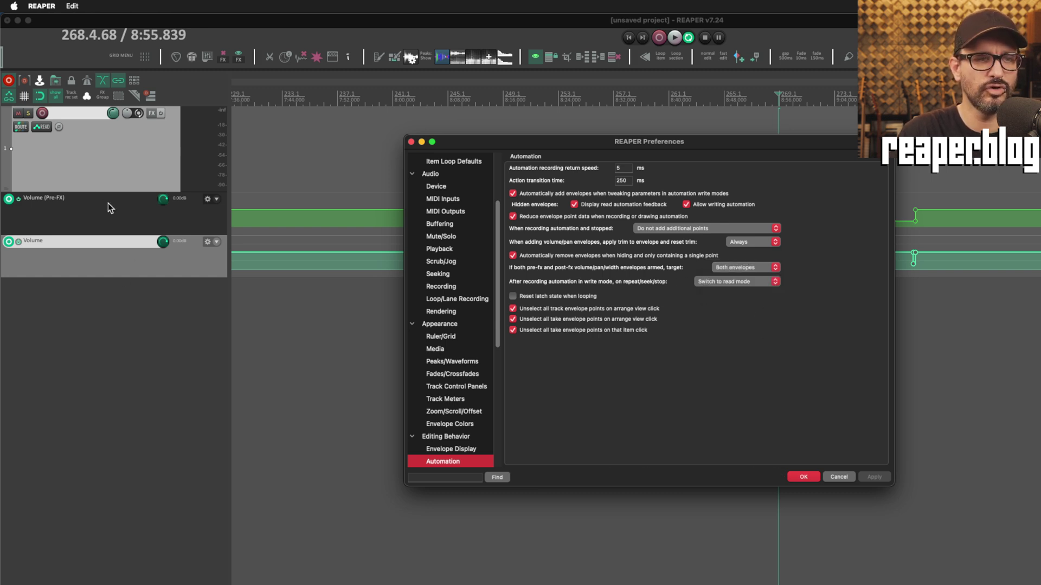
click(95, 307)
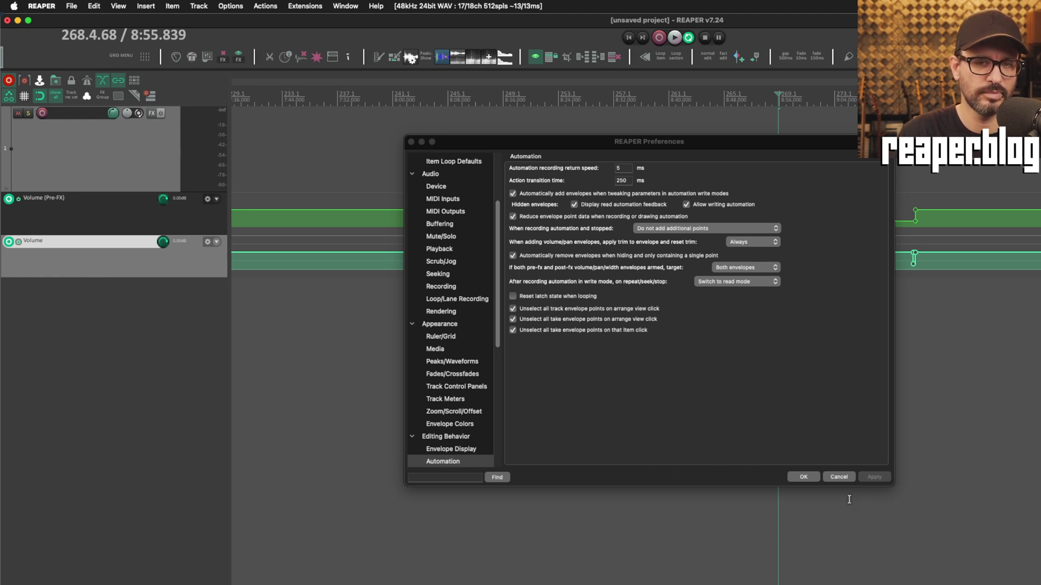
click(756, 340)
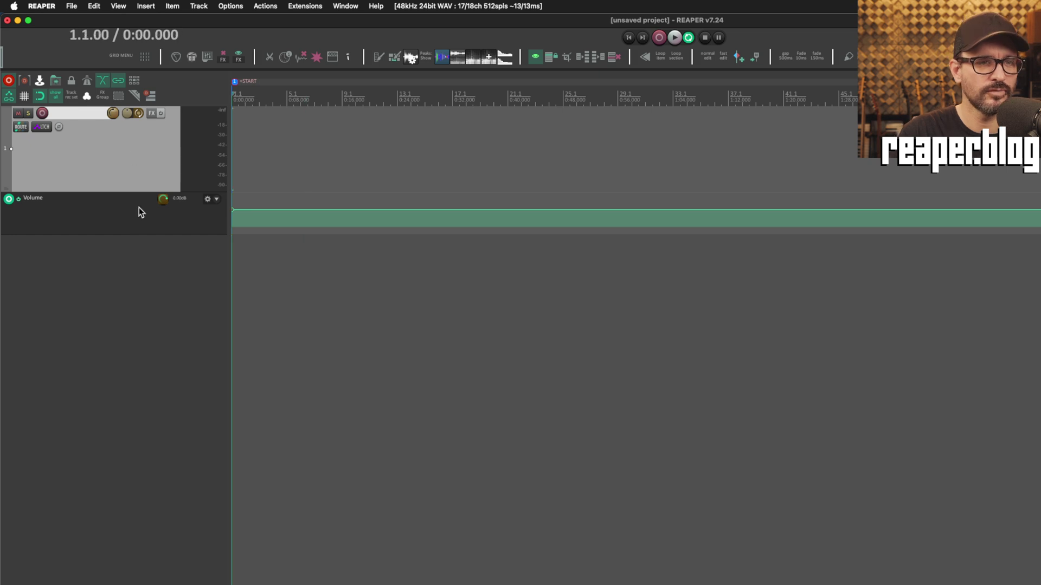
Step: Keep the track in Latch mode, write stopped volume changes at the project start and 4.4.77, and place the edit cursor at 7.2.89
click(38, 127)
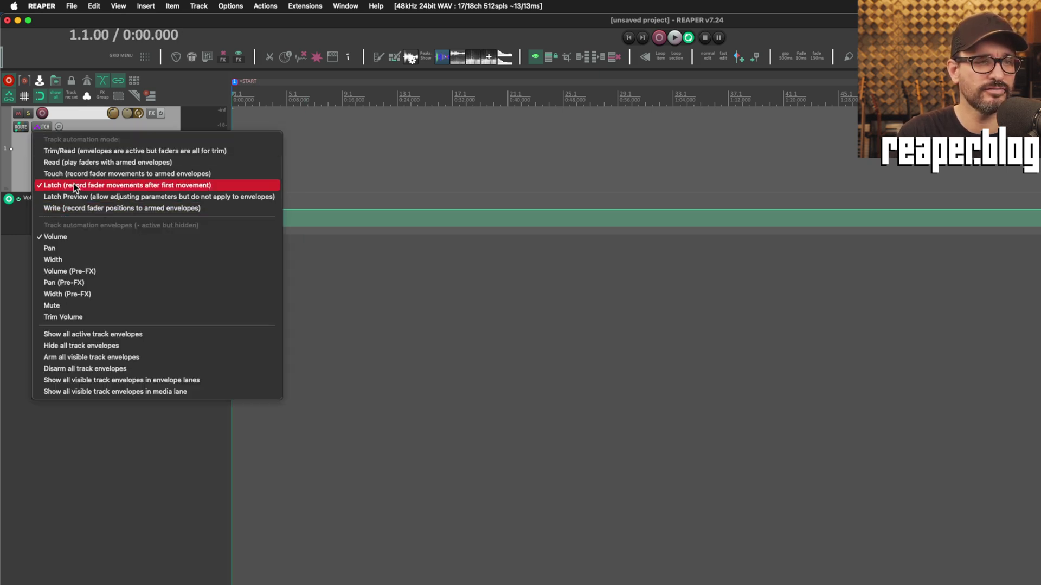
click(89, 186)
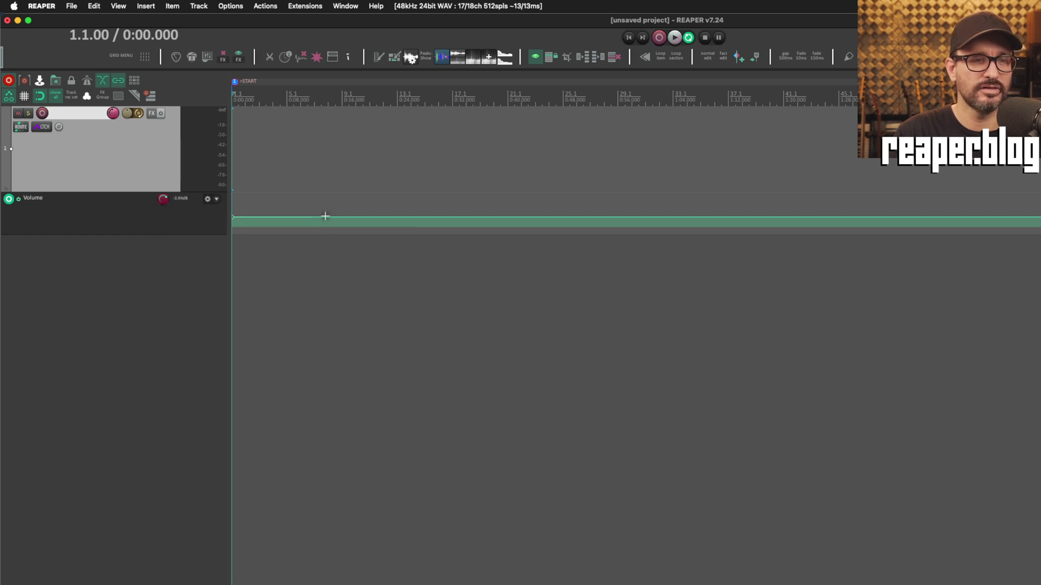
click(286, 98)
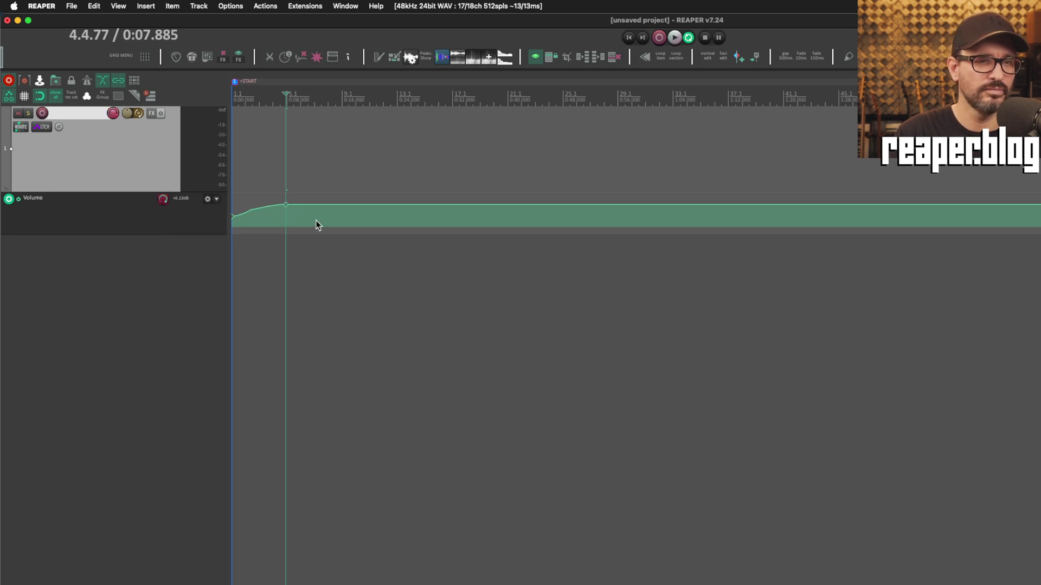
click(321, 98)
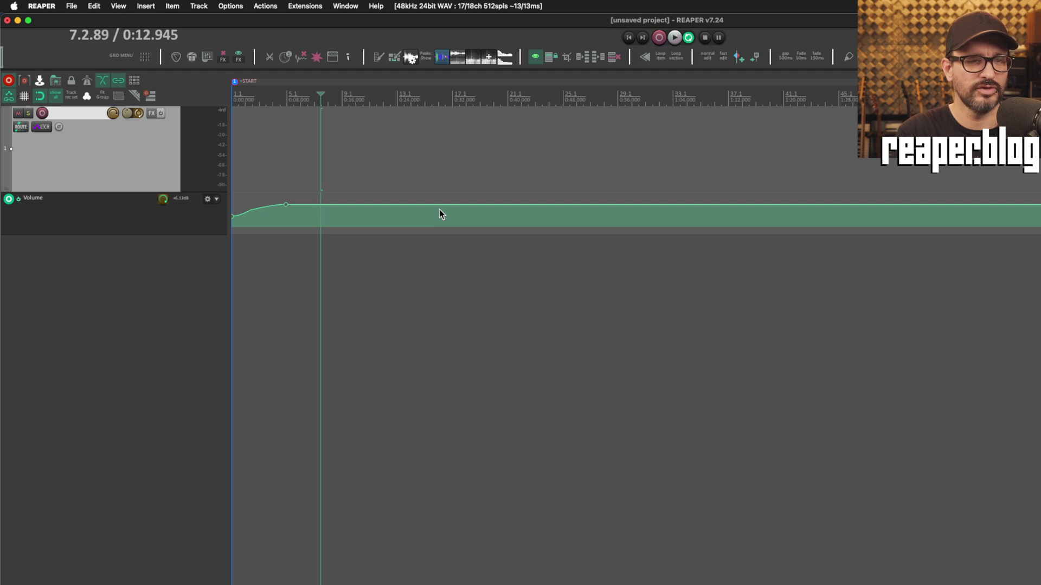
Step: Play from 7.2.89 and latch the track volume during playback to write to the Volume envelope, stopping after bar 12
key(space)
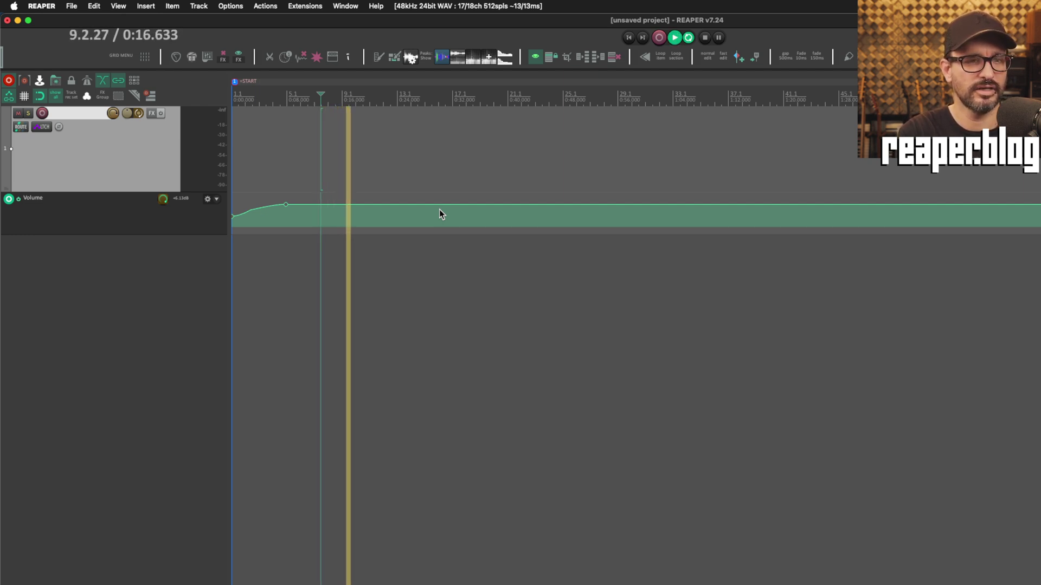
key(l)
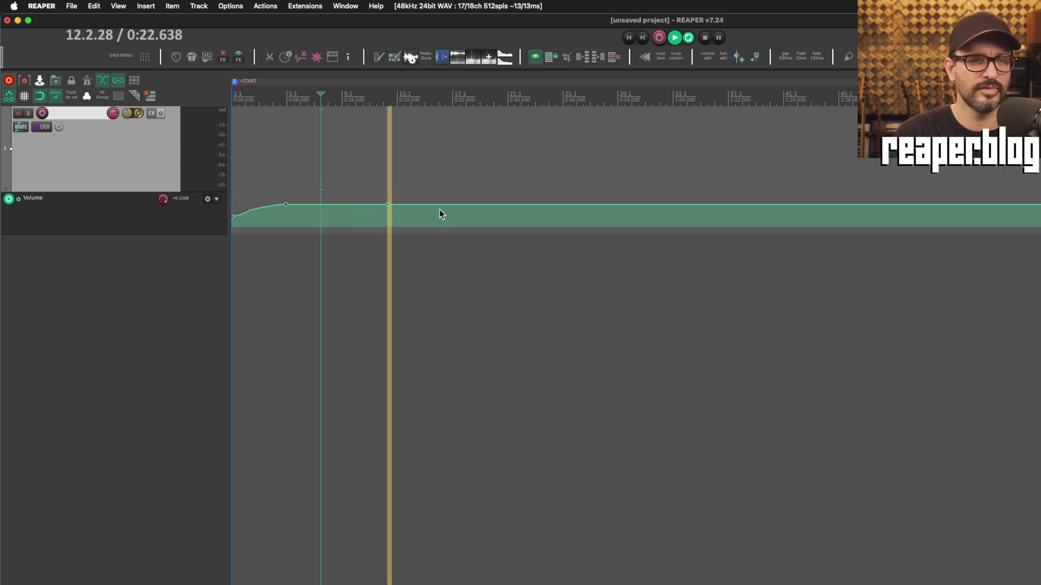
key(space)
Step: Write latched Volume envelope points by moving the edit cursor to positions including 18.3.60, 23.4.00 and 21.2.03, ending unlatched at 30.3.04
click(455, 99)
click(475, 99)
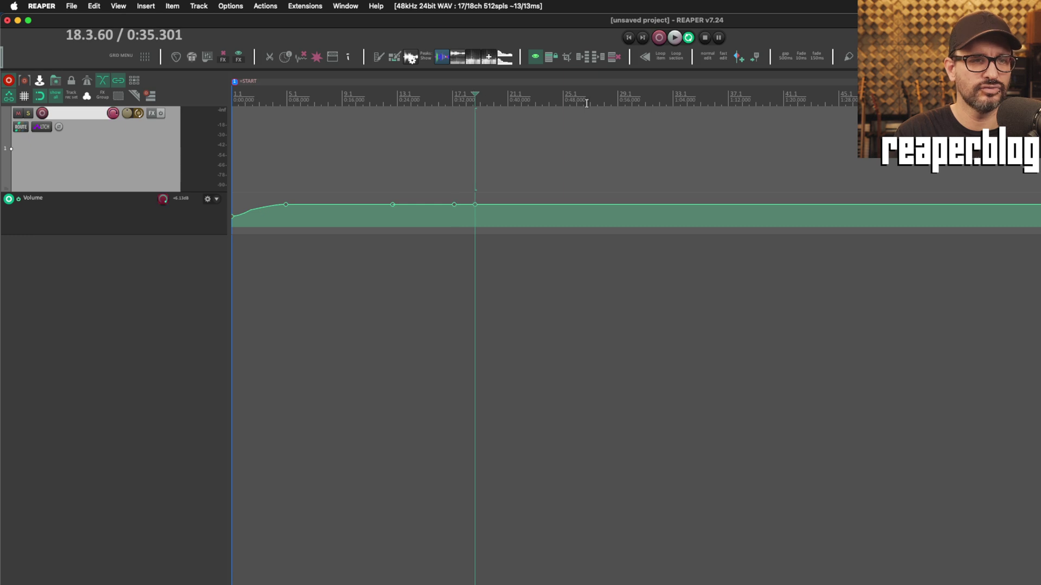
click(595, 99)
click(545, 103)
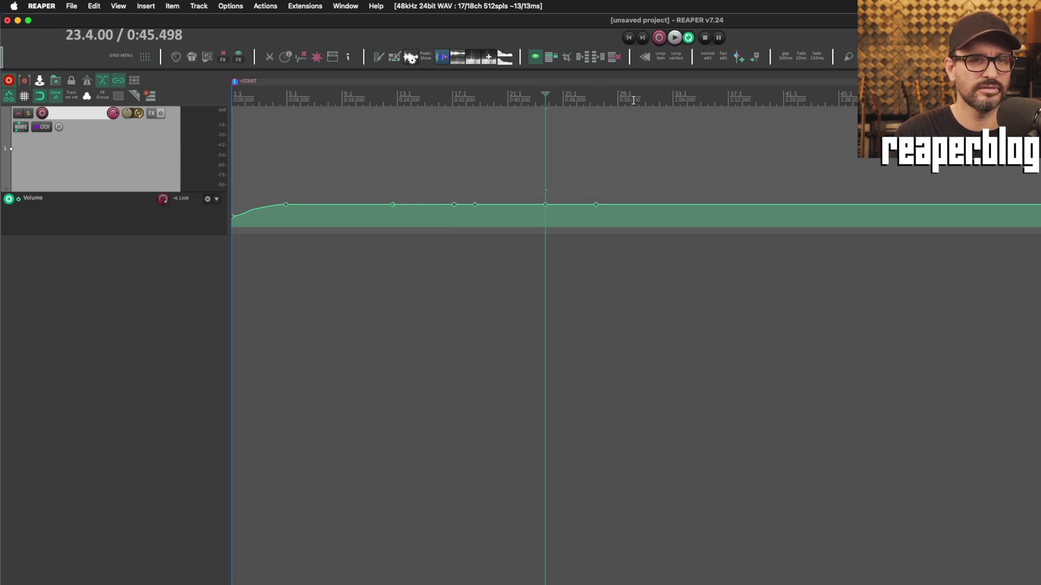
click(576, 100)
click(511, 98)
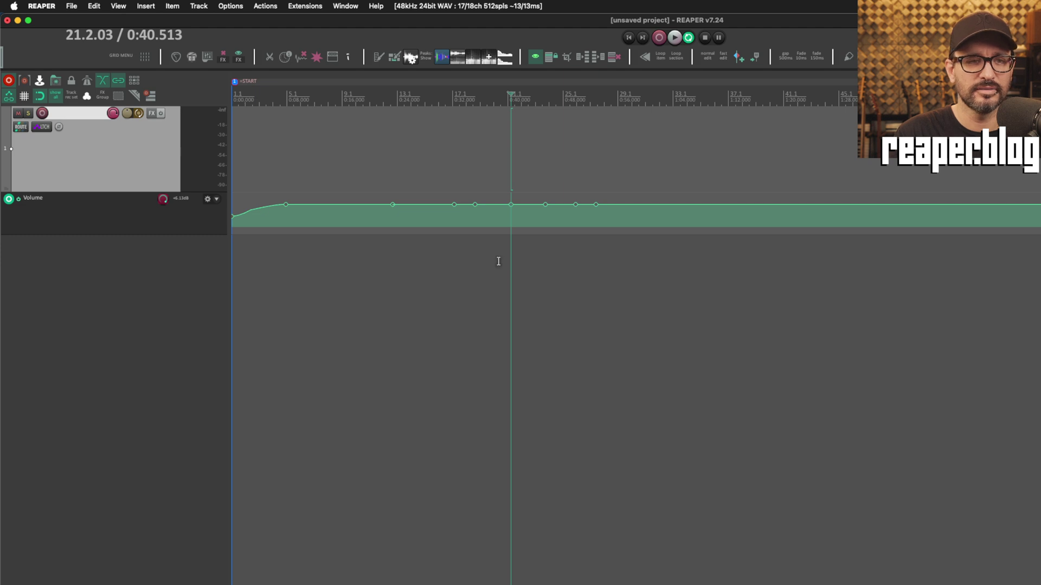
drag(611, 95, 641, 97)
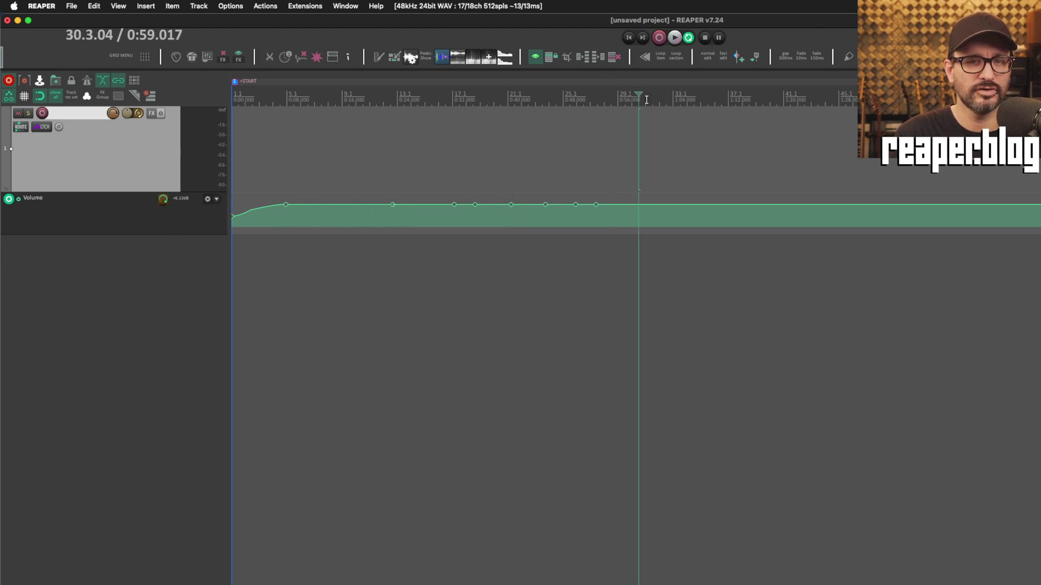
Step: Switch the track's automation mode to Latch Preview and place the edit cursor at 7.4.70
click(49, 128)
click(87, 197)
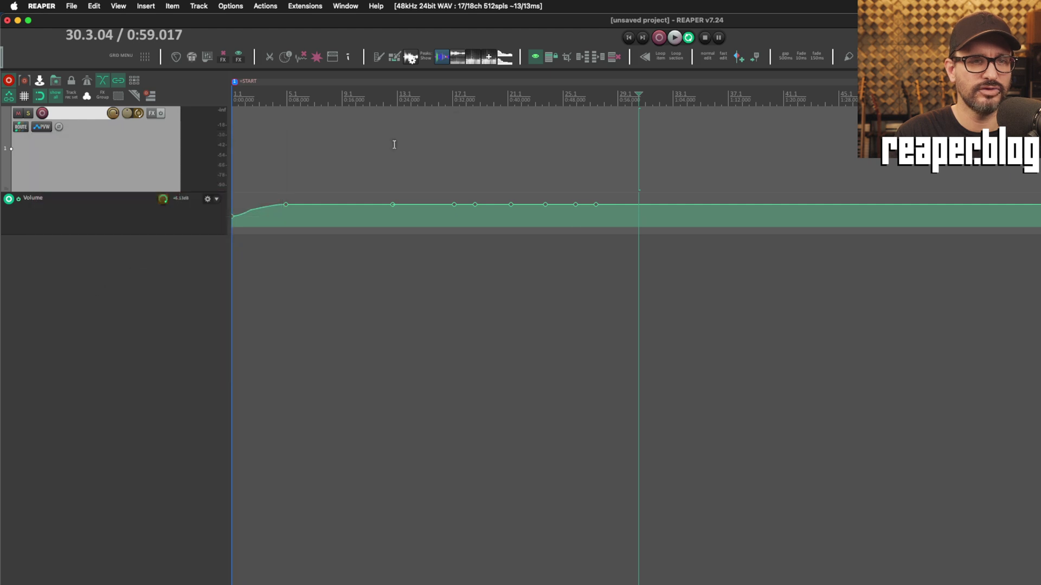
click(327, 100)
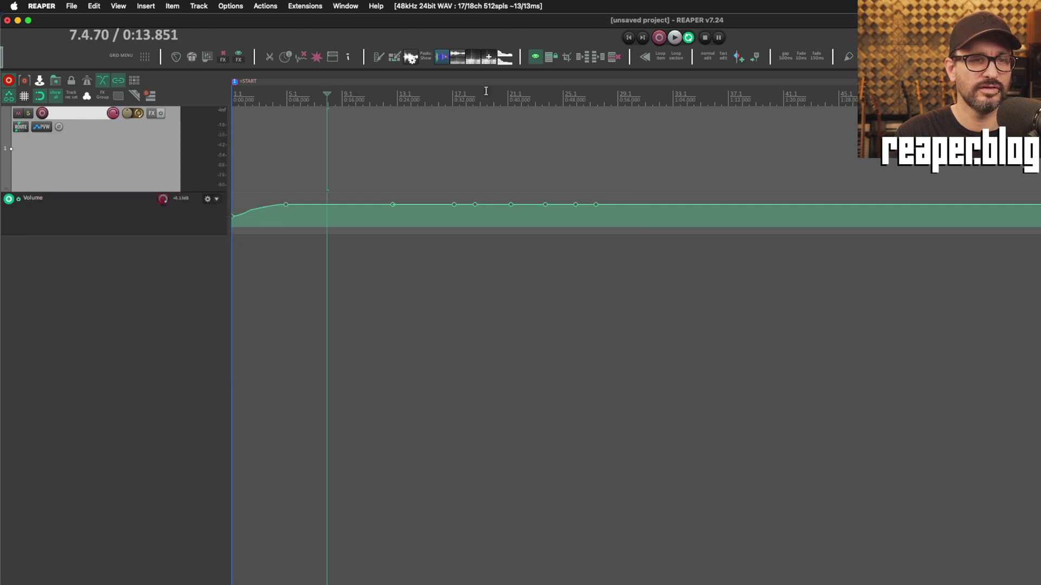
Step: Write the latched preview volume to the Volume envelope over a time selection from 12.4.73 to about bar 26
drag(486, 93, 365, 95)
click(506, 93)
drag(595, 111, 751, 111)
click(461, 92)
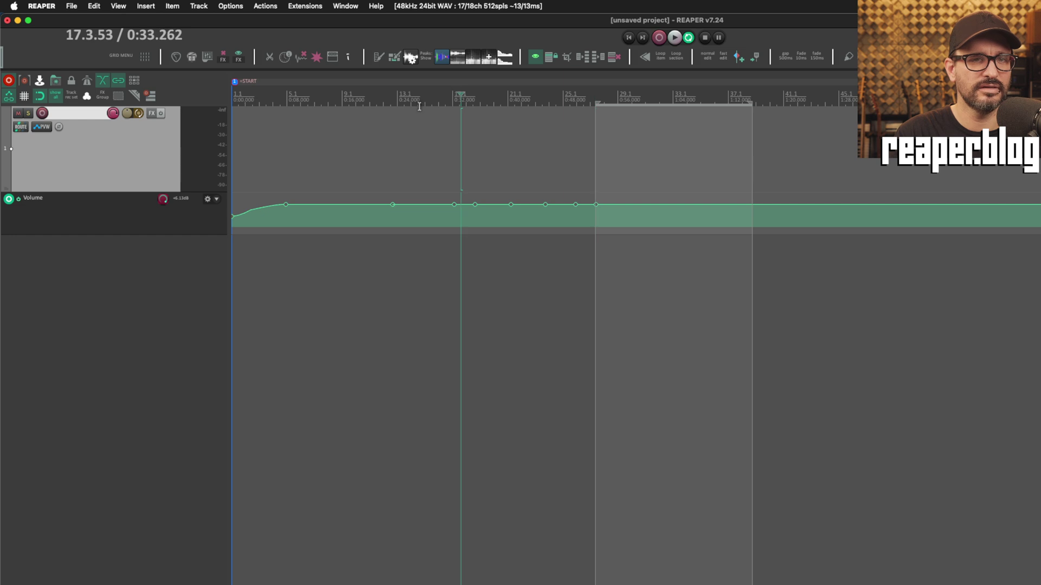
drag(396, 100, 586, 101)
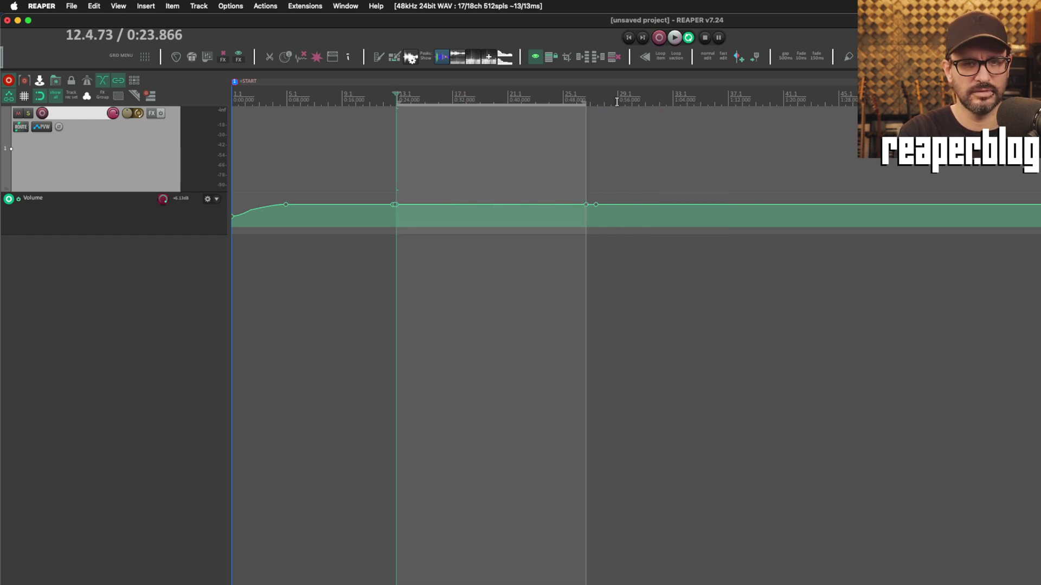
Step: Lower the previewed volume and write it to the Volume envelope from 34.2.68 to about bar 47 and from 14.1.27 to about bar 16
click(720, 97)
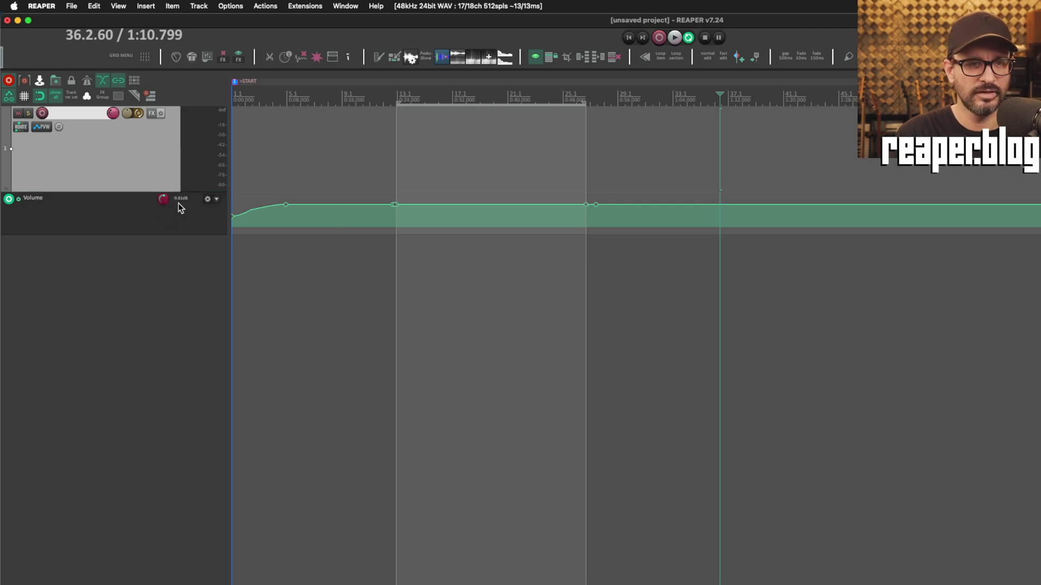
drag(693, 104, 879, 103)
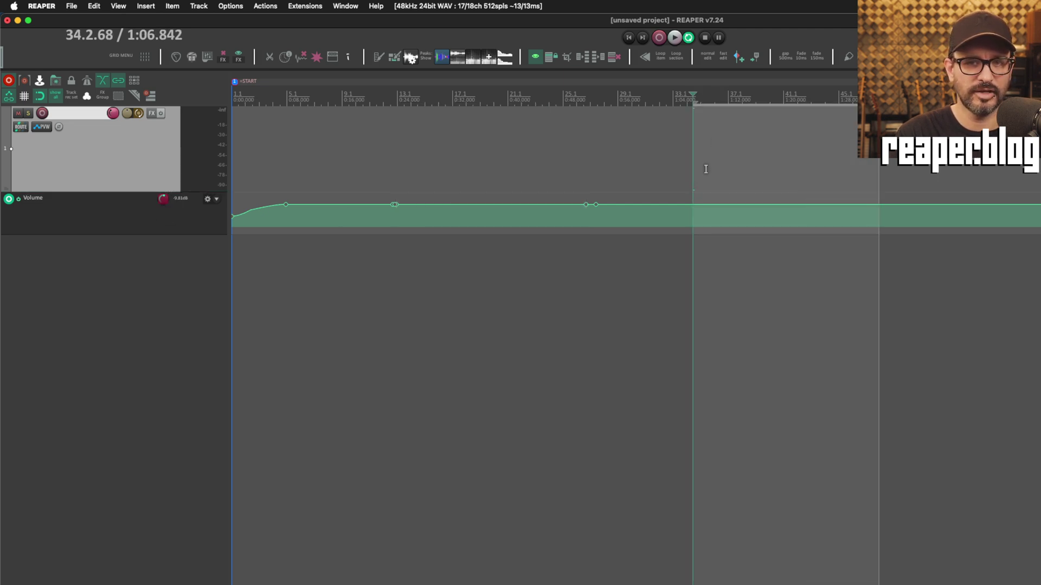
key(w)
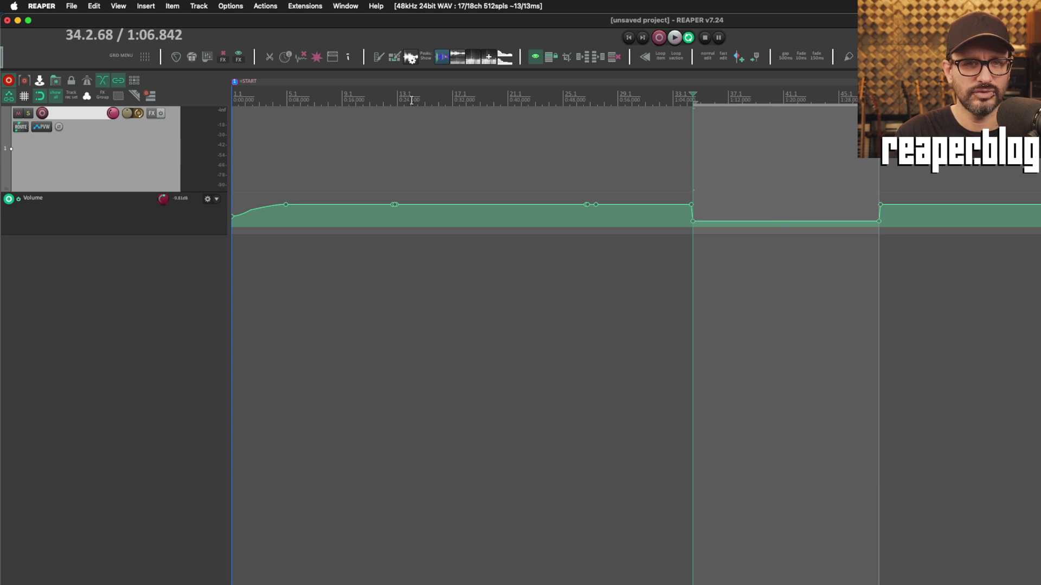
drag(412, 99, 442, 99)
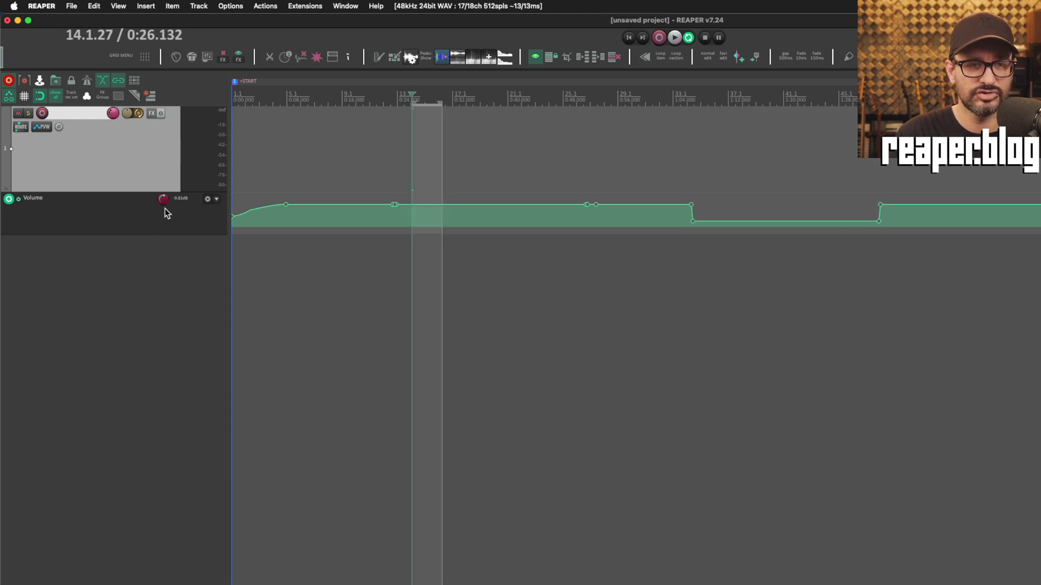
key(w)
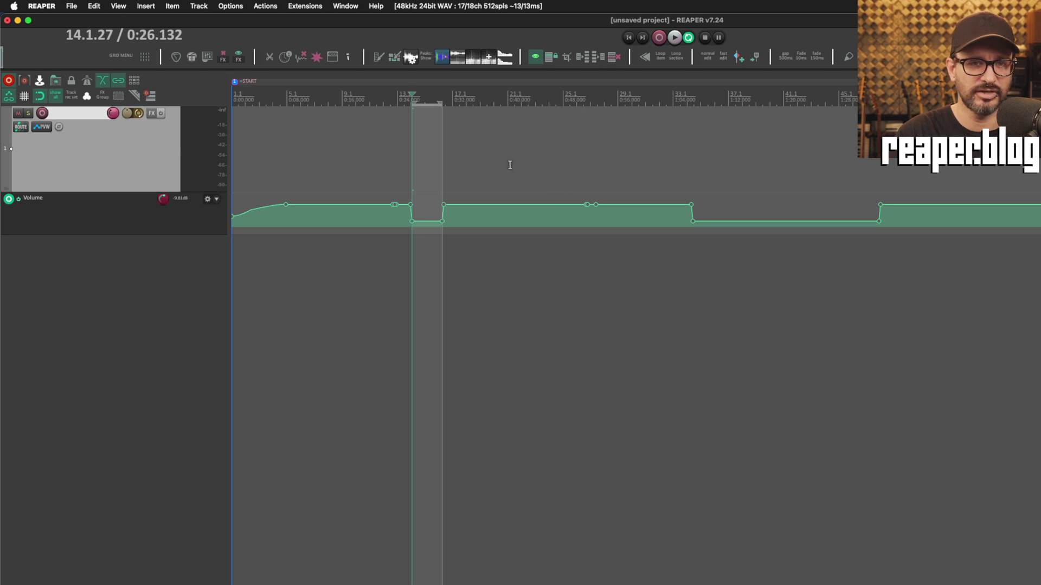
Step: Write the lowered volume over further time selections, including 35.2.01 to about bar 41 and 47.4.31 to about bar 54
drag(492, 164, 791, 156)
key(w)
key(w)
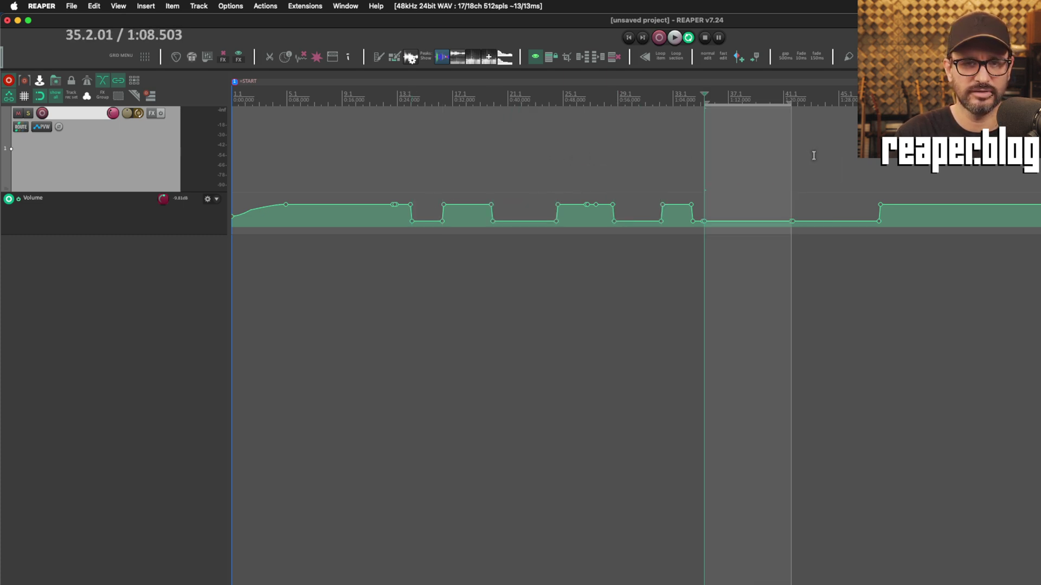
drag(878, 151, 973, 153)
key(w)
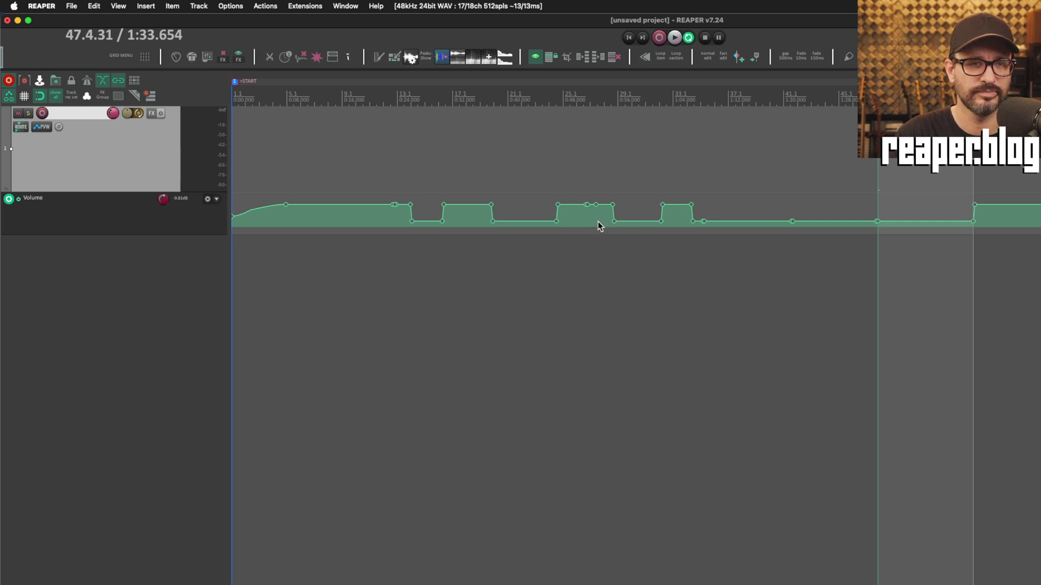
Step: Review the track automation mode options, keeping Latch Preview selected
click(43, 129)
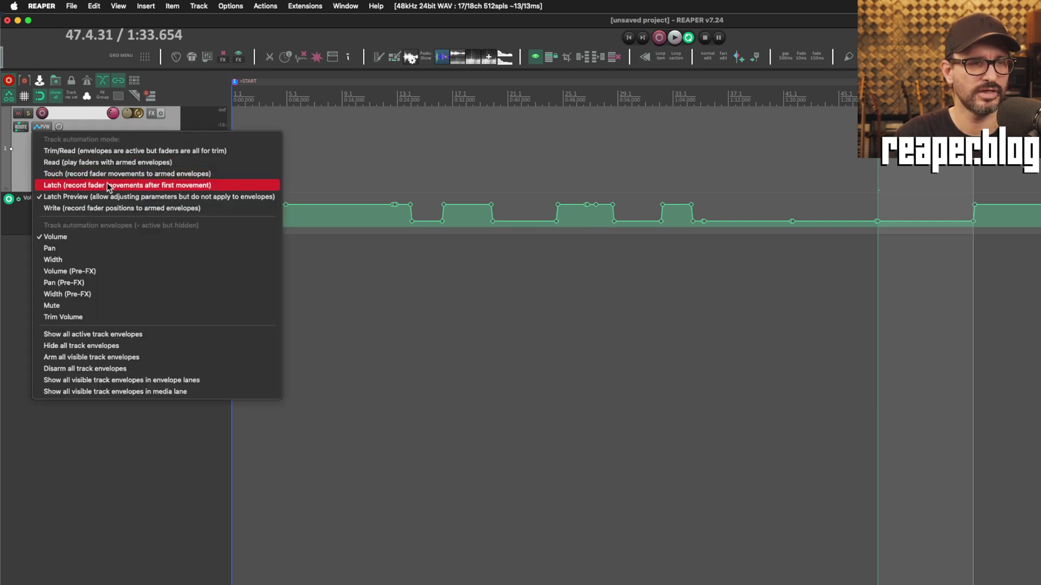
click(13, 164)
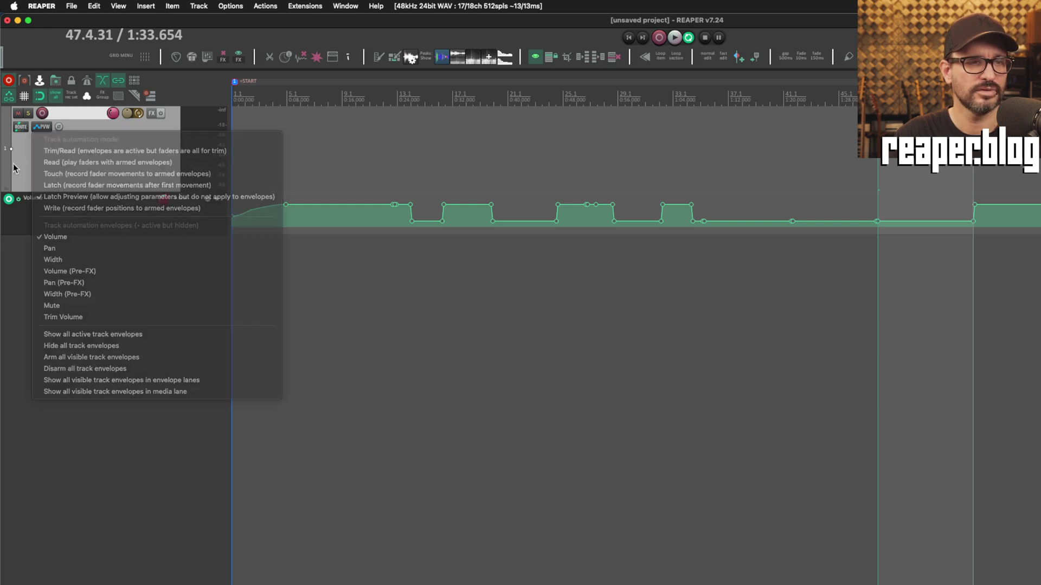
click(45, 128)
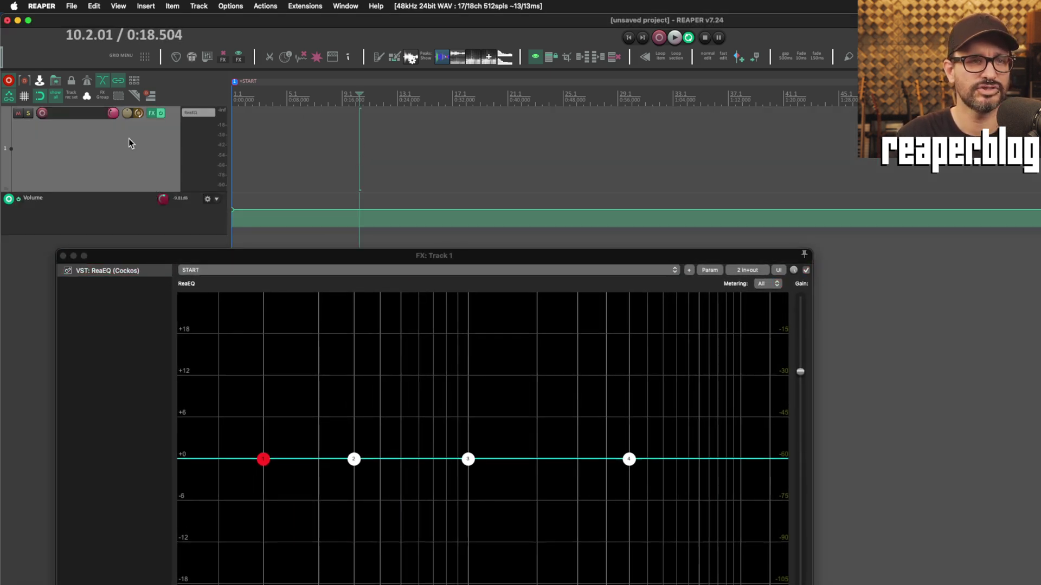
Step: Play the Latch-mode track from 10.2.01 and write ReaEQ bypass automation between about bars 15 and 21, then stop playback
click(110, 142)
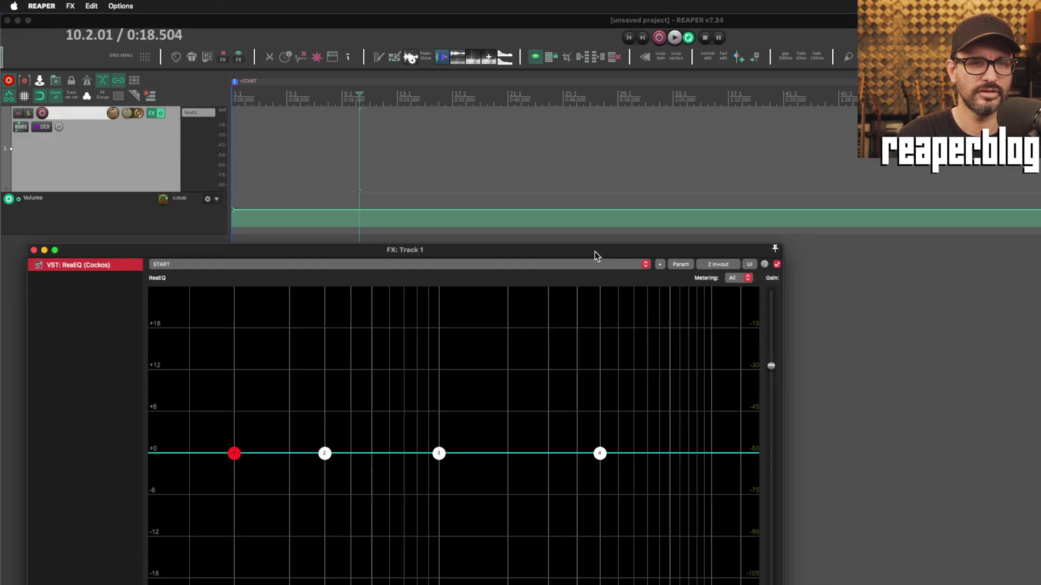
key(space)
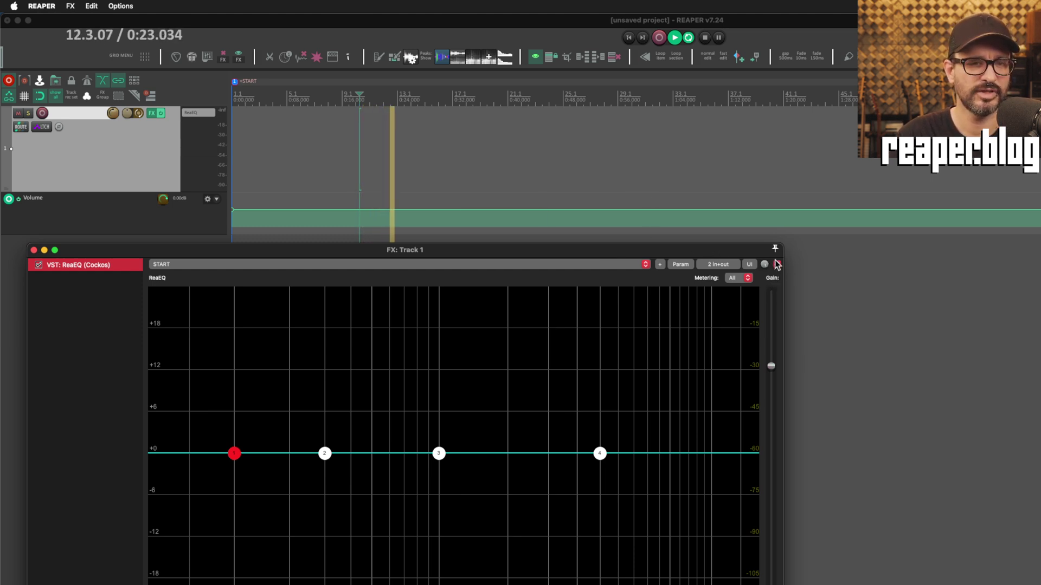
drag(756, 256, 758, 271)
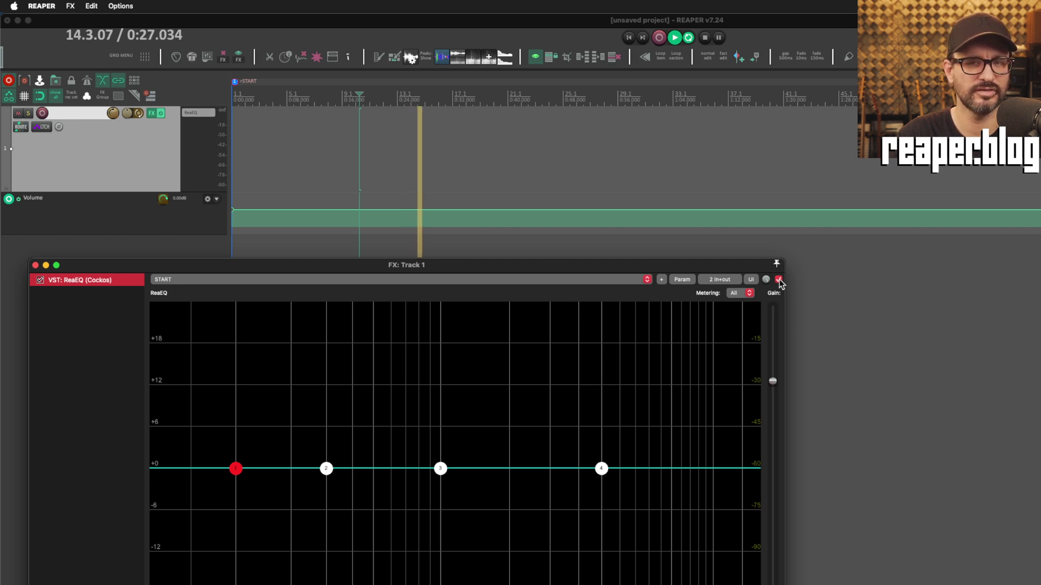
click(778, 280)
drag(711, 269, 692, 389)
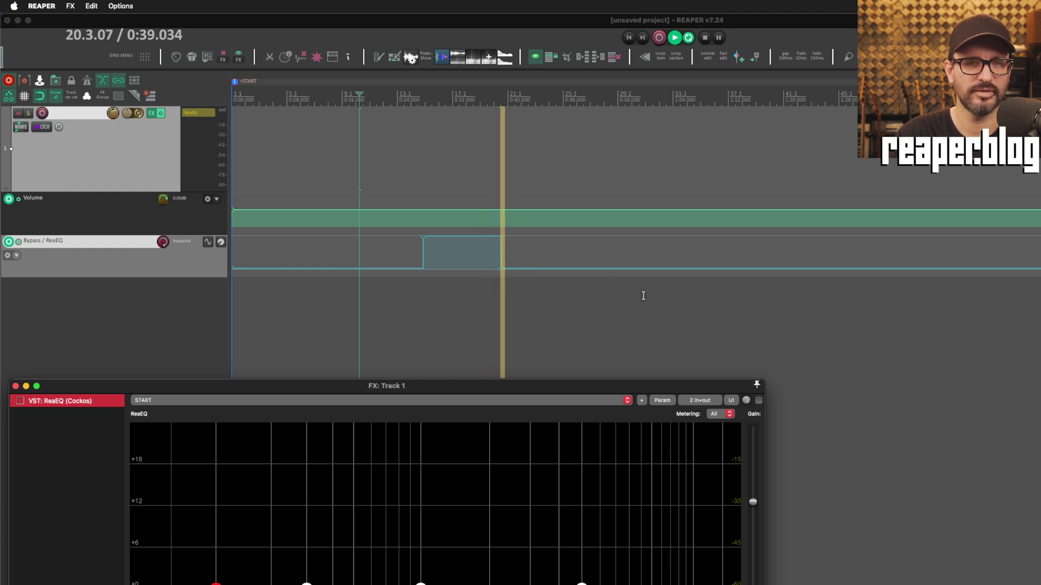
key(space)
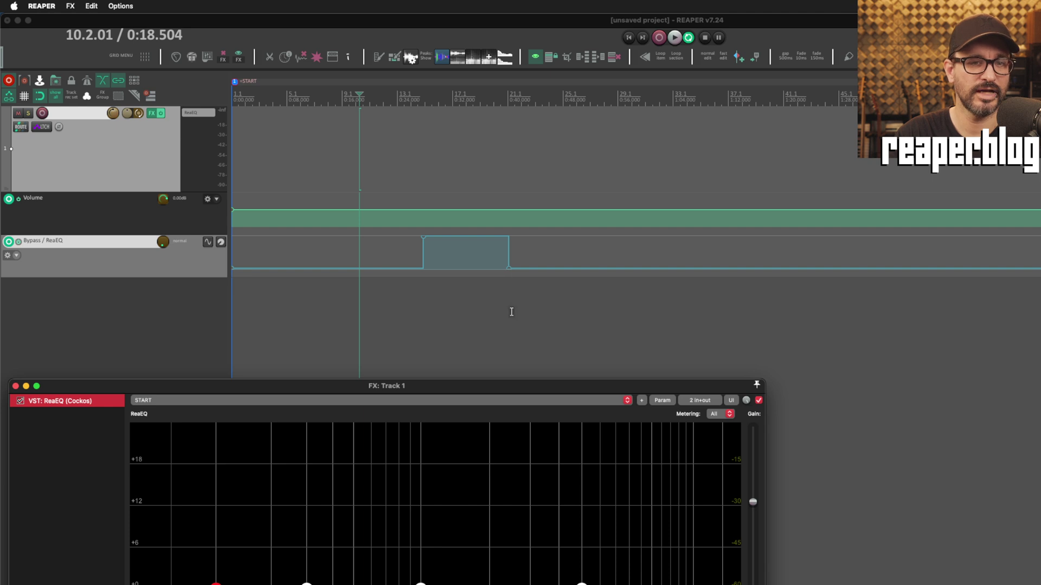
Step: With playback stopped, write ReaEQ bypass automation by bypassing the effect at 27.2.35 and re-enabling it at 36.1.09
click(595, 121)
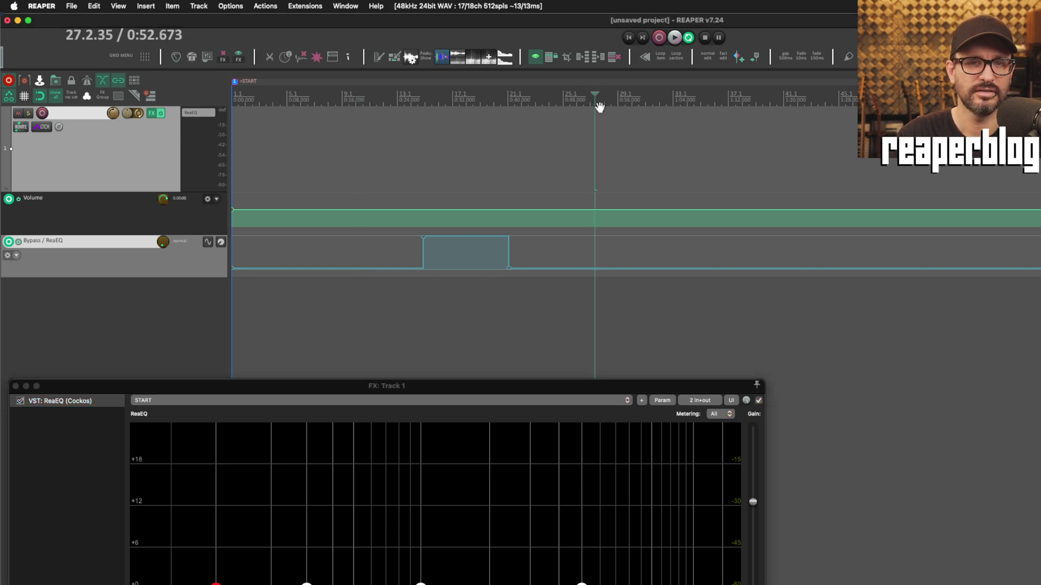
click(758, 401)
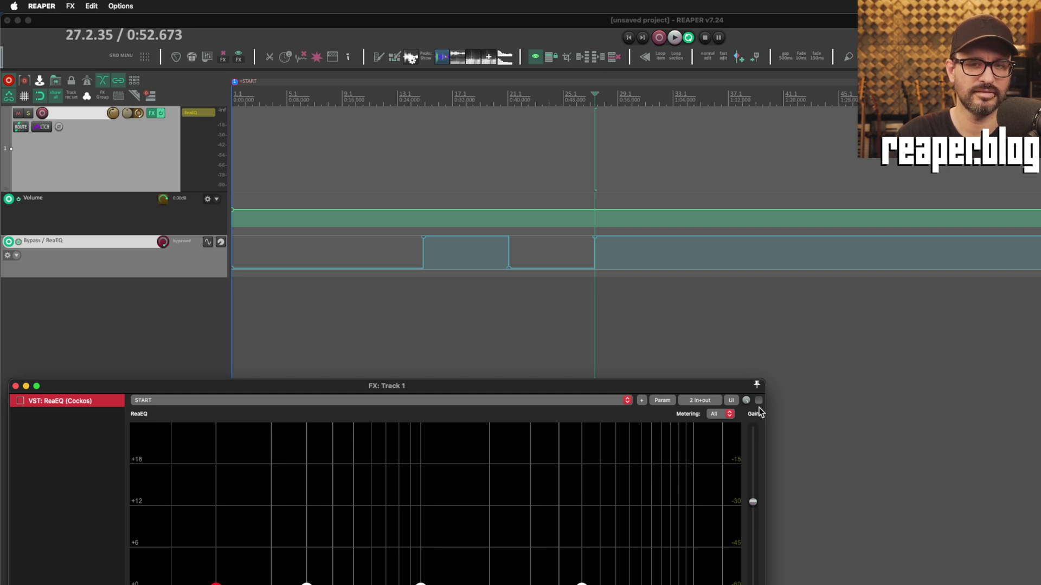
click(715, 99)
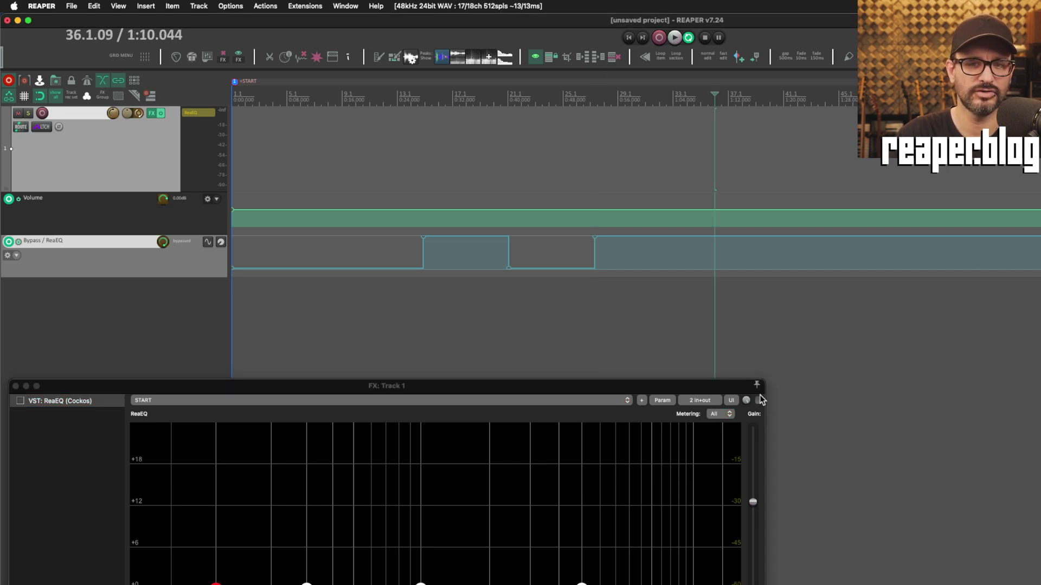
click(758, 400)
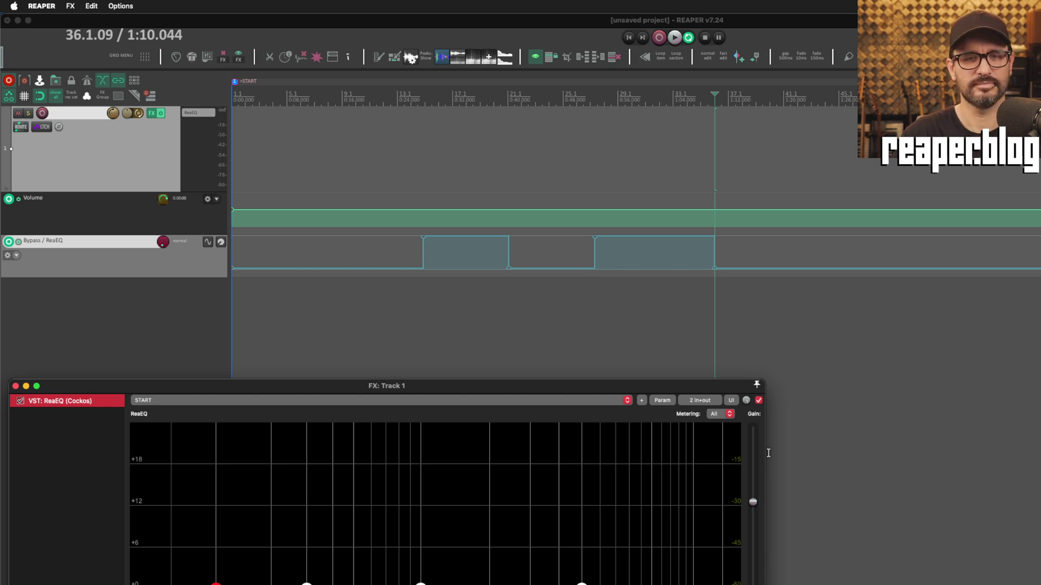
drag(721, 388, 692, 342)
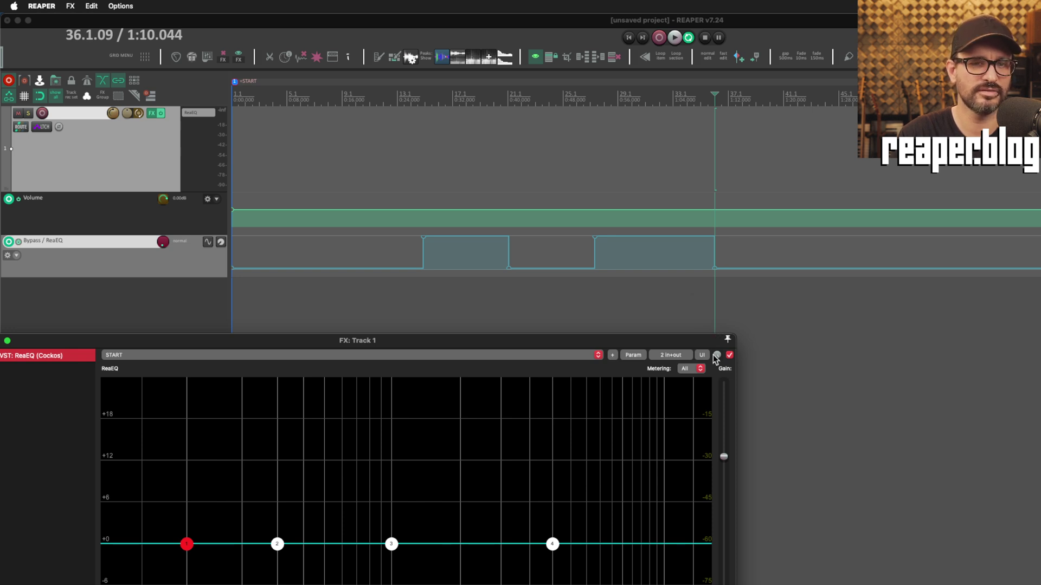
drag(702, 343, 757, 301)
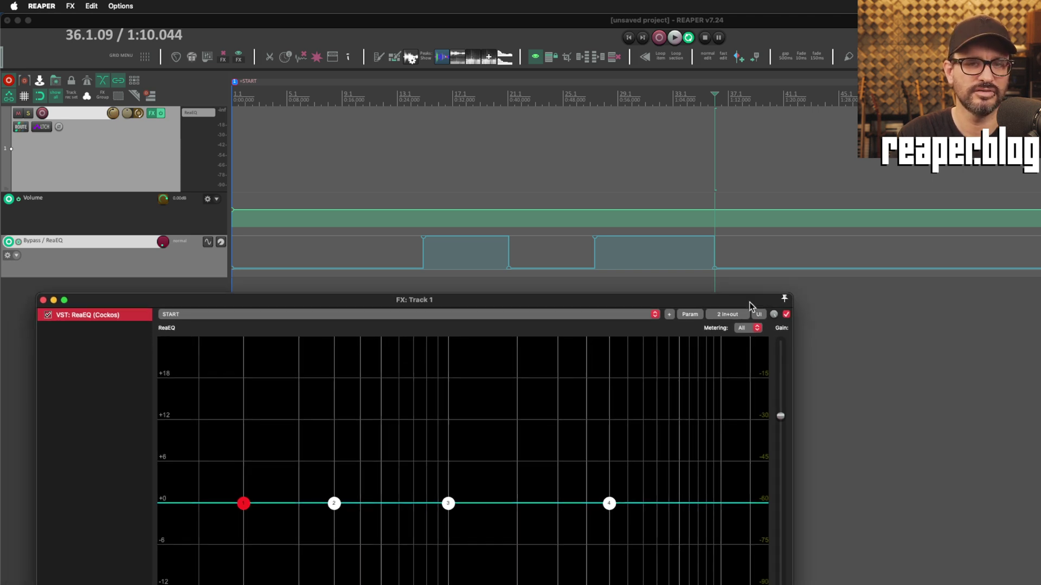
drag(264, 302, 307, 306)
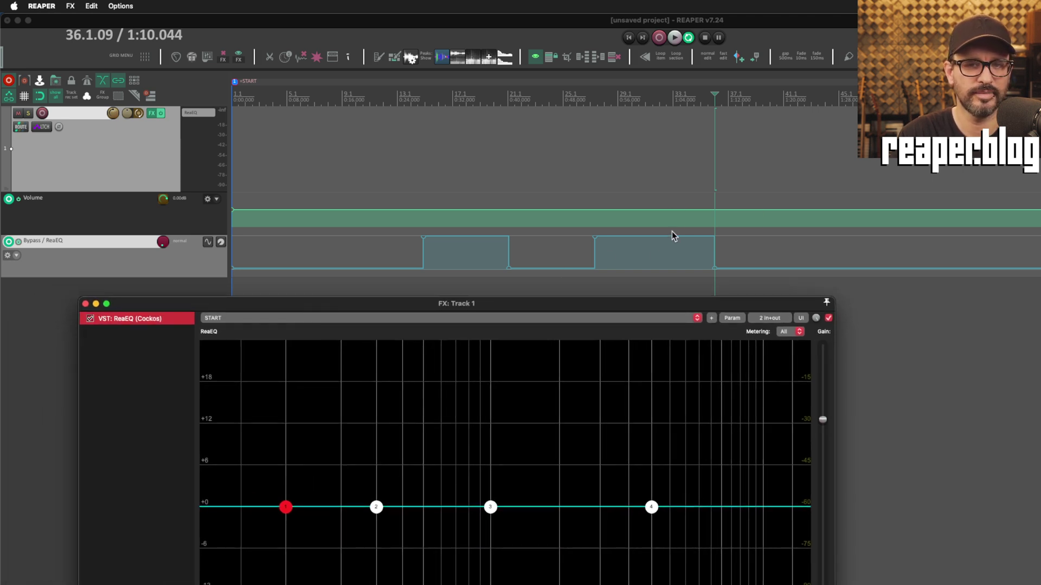
click(654, 165)
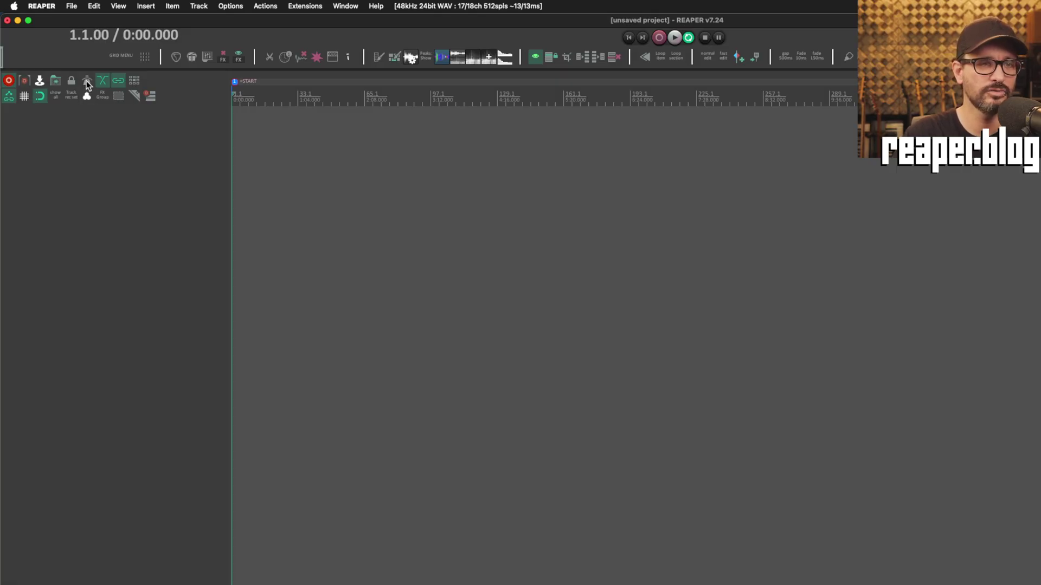
Step: Open the metronome and pre-roll settings, set the click pattern to ACBC and change its multiplier to 4x
right_click(87, 80)
drag(846, 193, 414, 117)
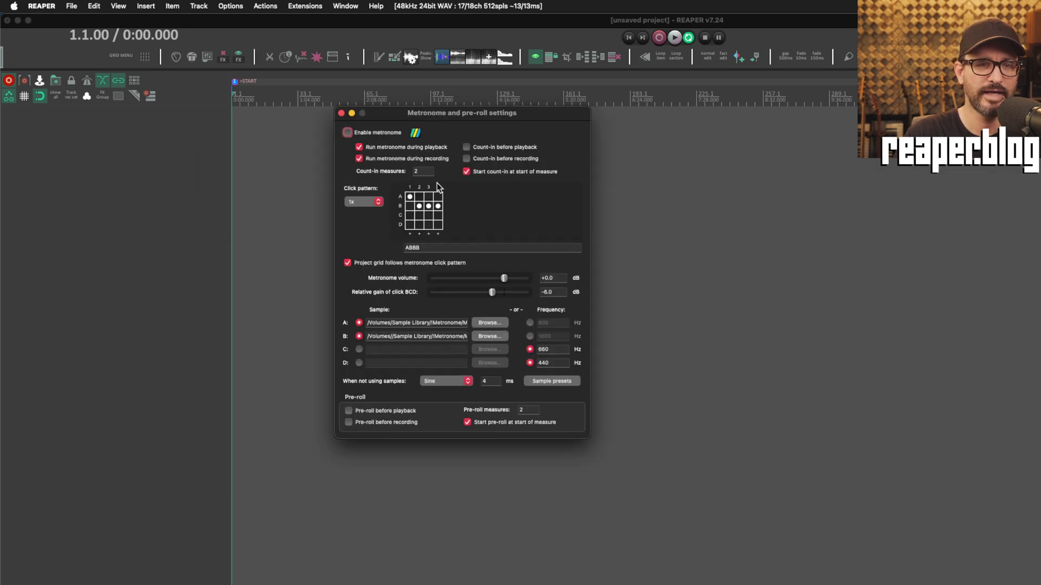
click(420, 215)
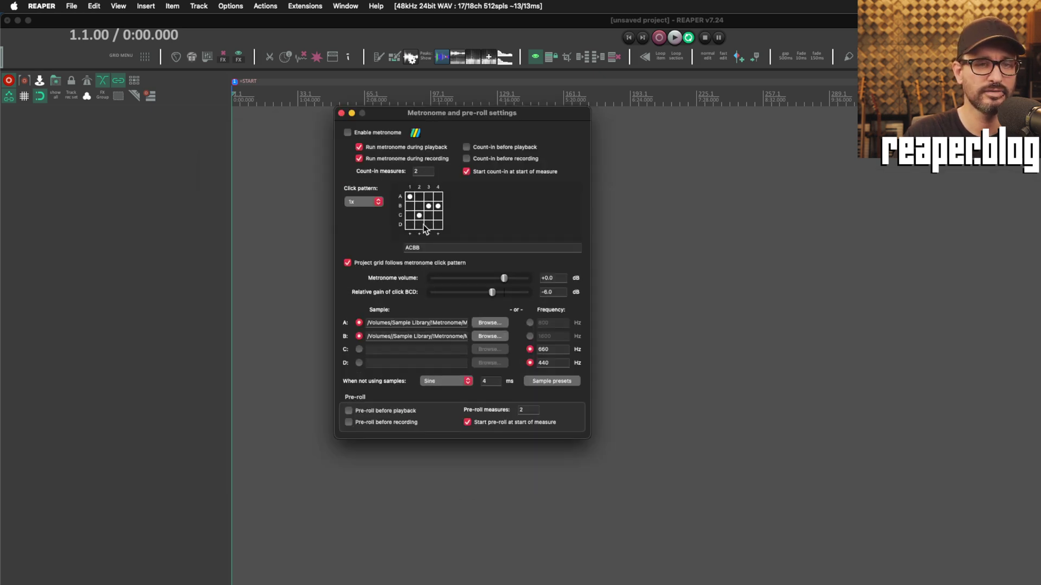
click(428, 215)
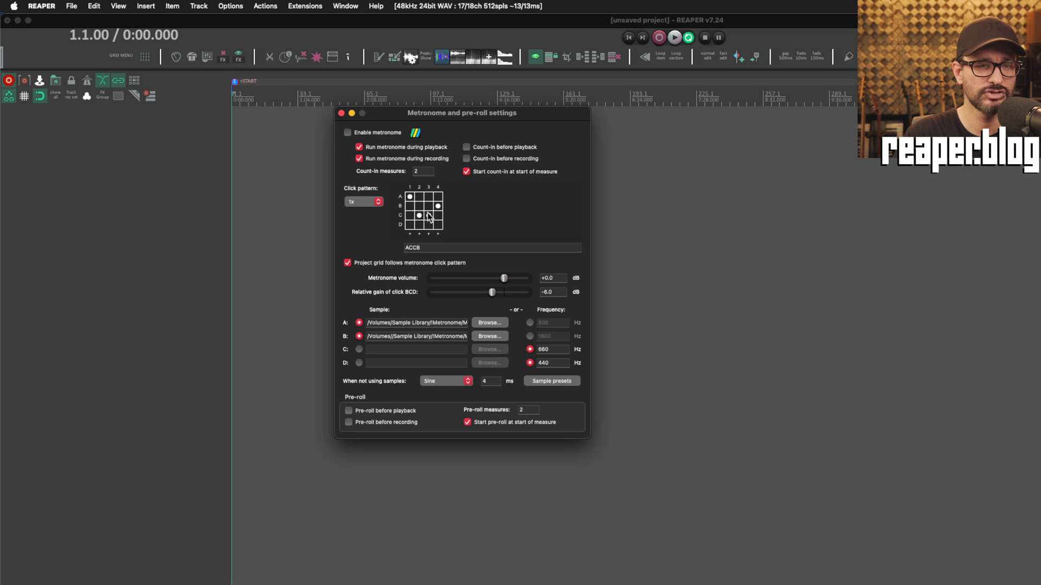
click(438, 216)
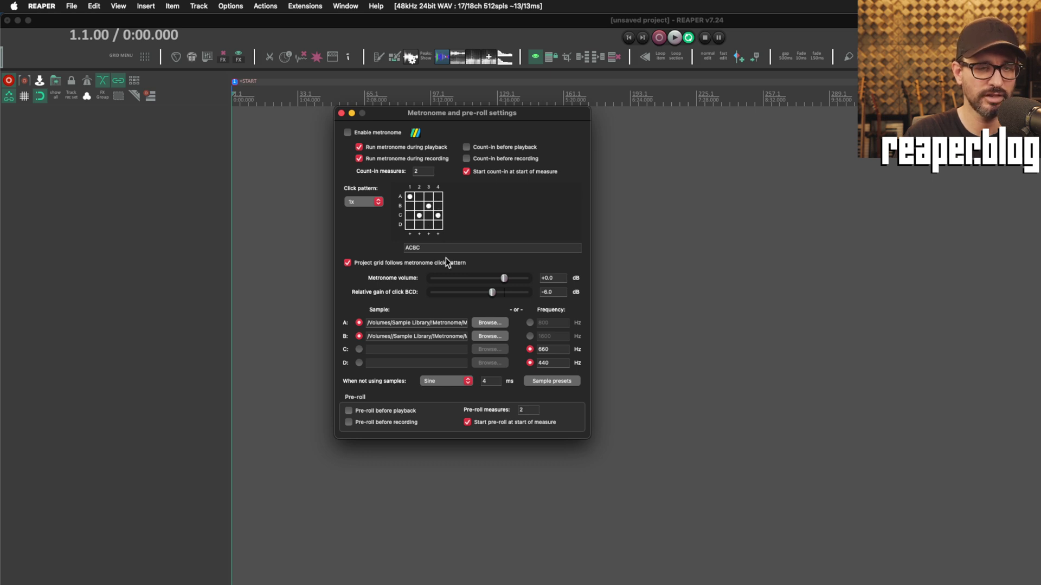
click(378, 204)
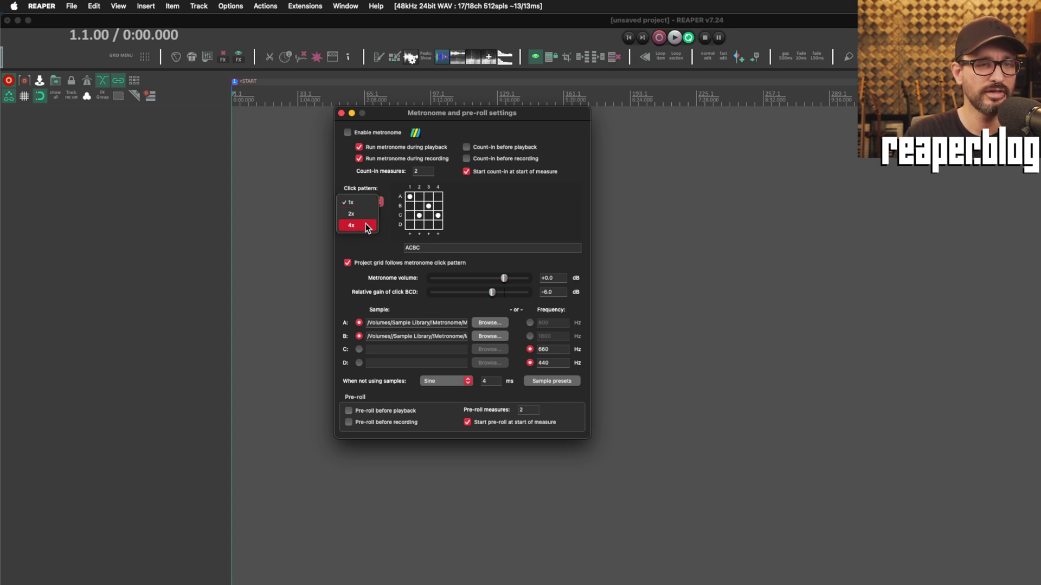
click(366, 226)
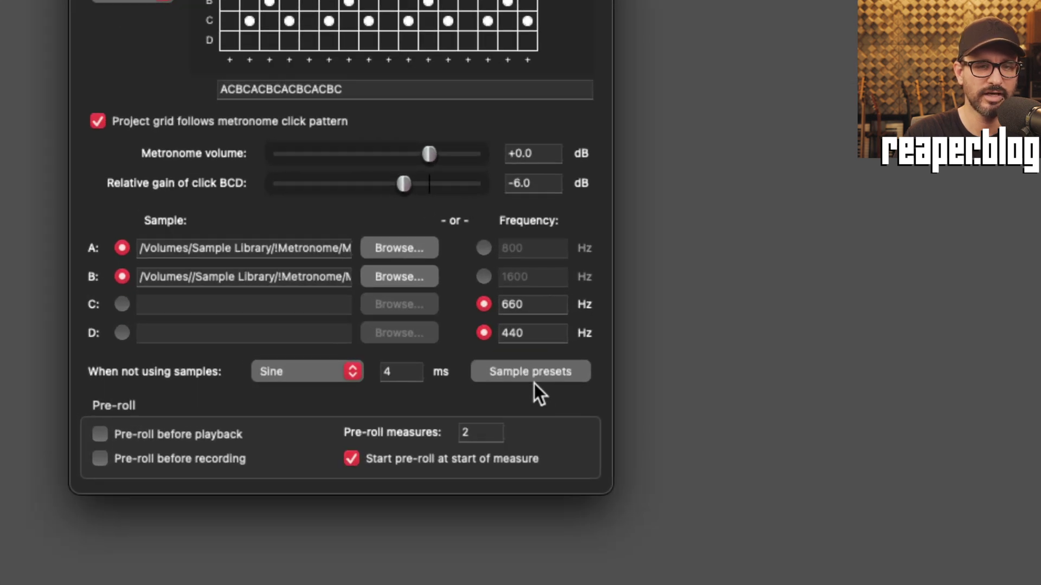
Step: Save the current metronome samples and frequencies as a sample preset named Default Marimba
click(536, 380)
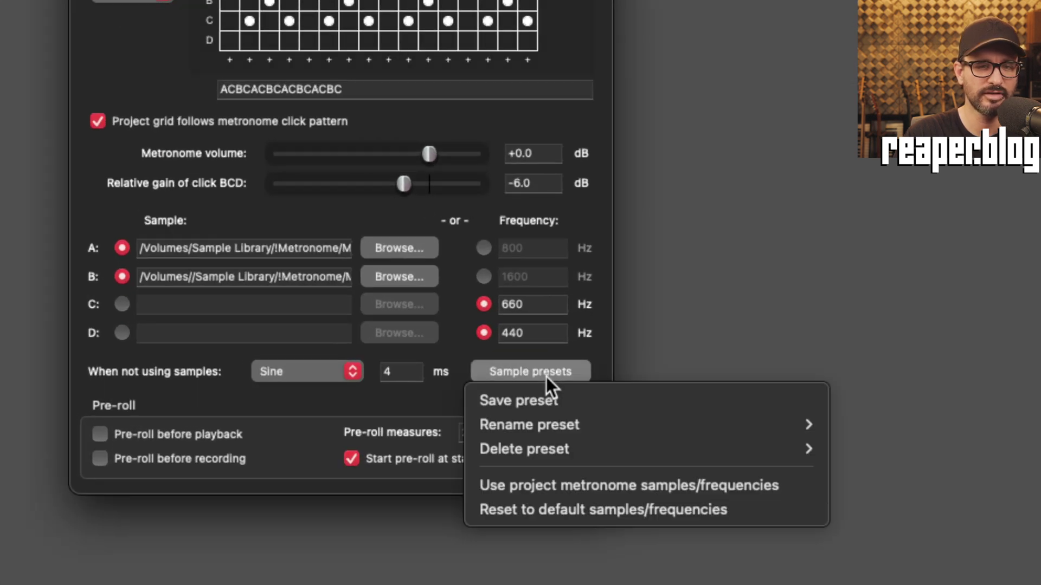
click(566, 403)
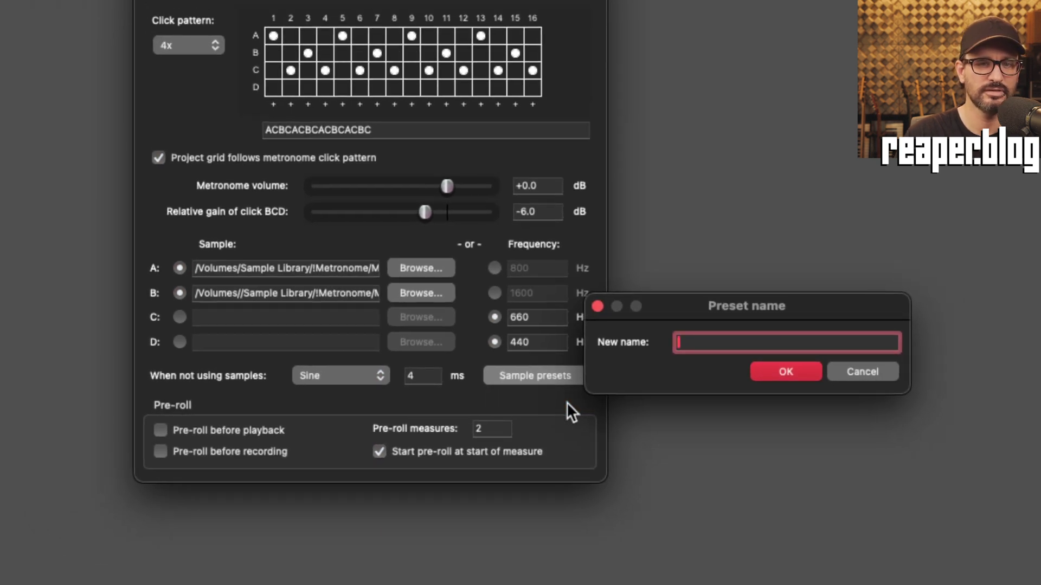
text(Default Marimba)
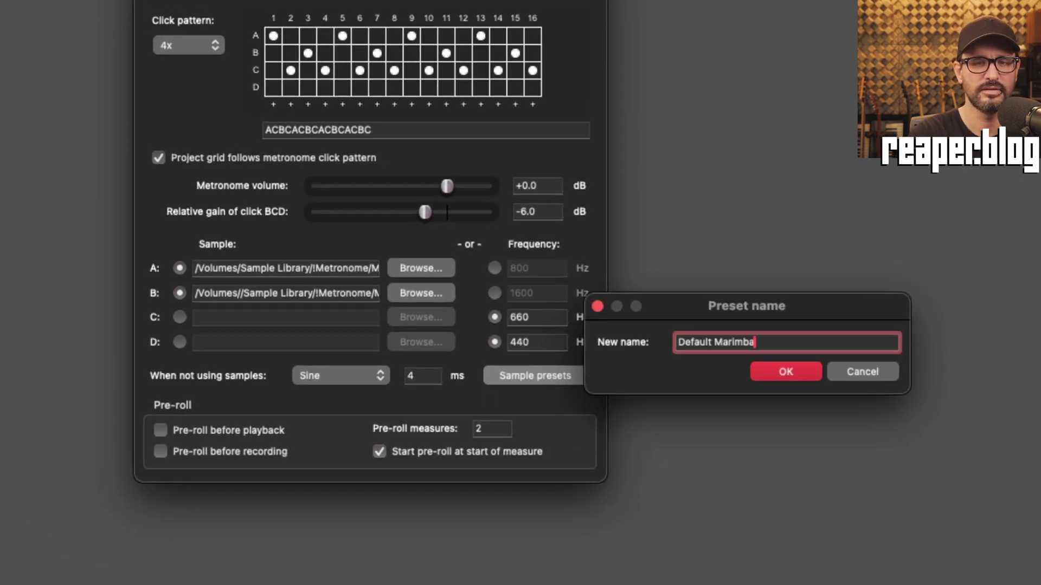
click(799, 372)
click(507, 378)
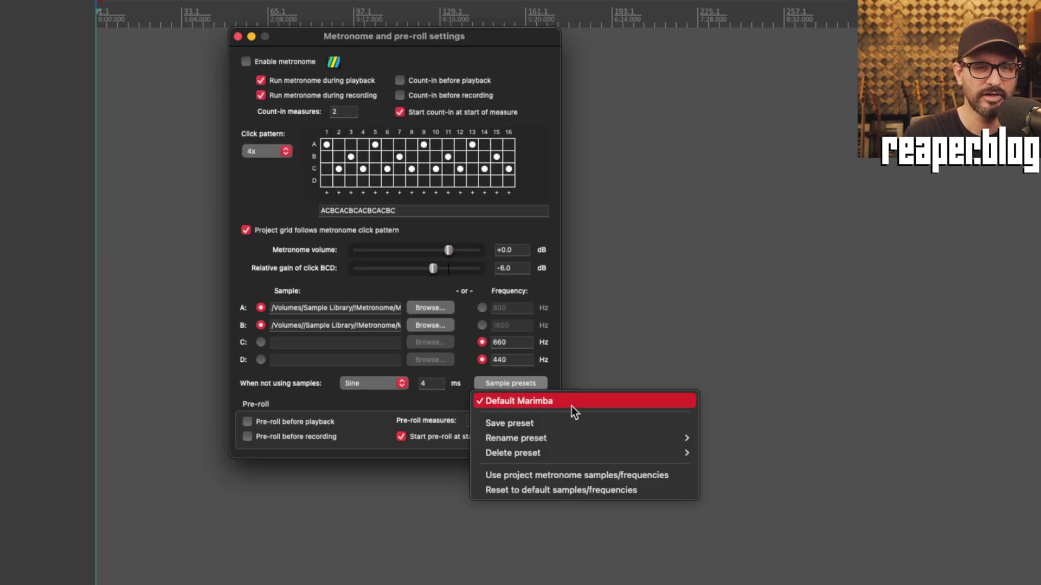
click(426, 321)
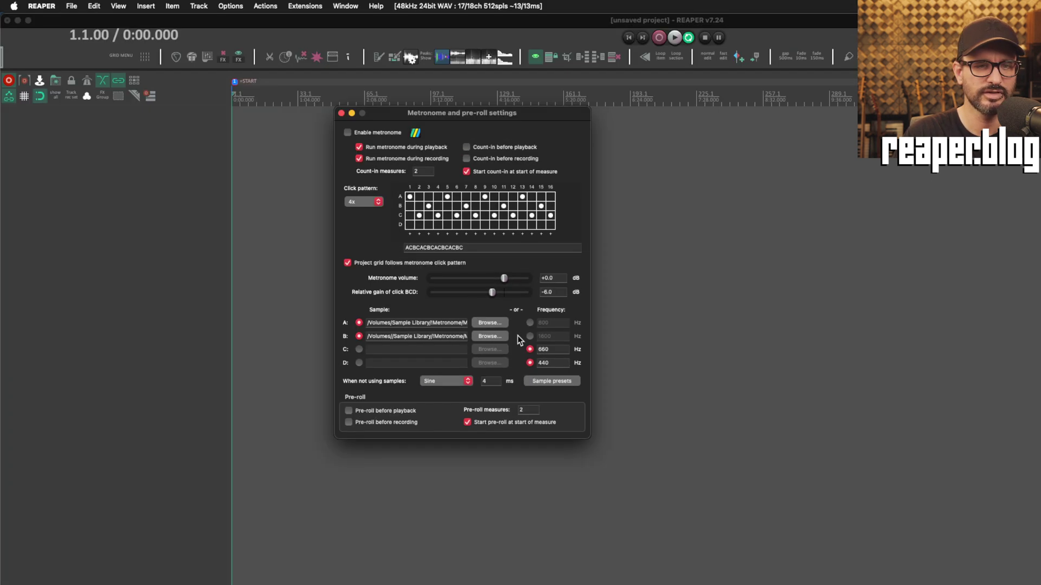
Step: Replace metronome sample A with Stick_Down.wav and sample B with Stick_Sub.wav from the !Metronome folder
click(446, 324)
click(388, 283)
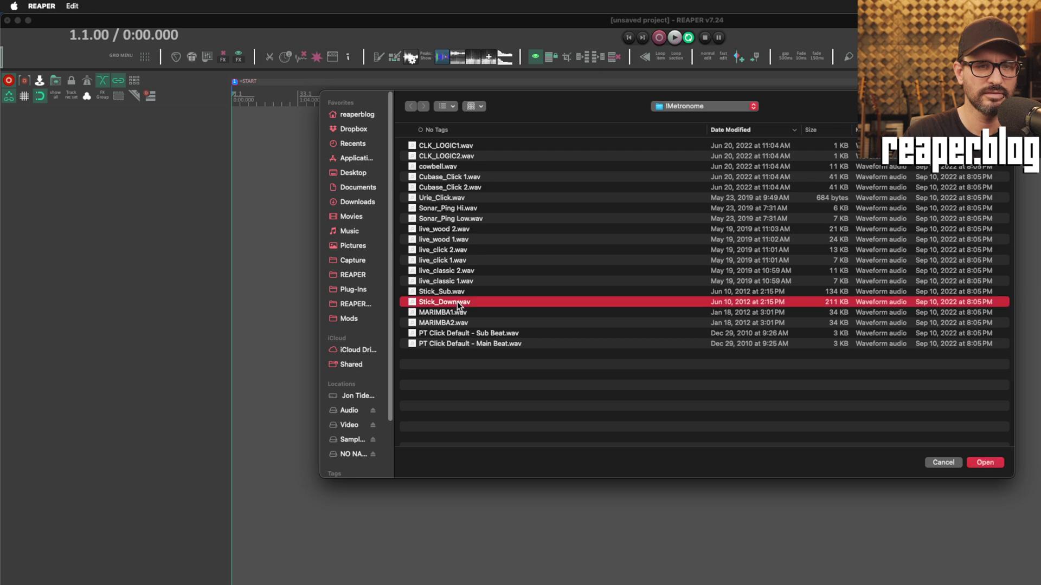
click(983, 463)
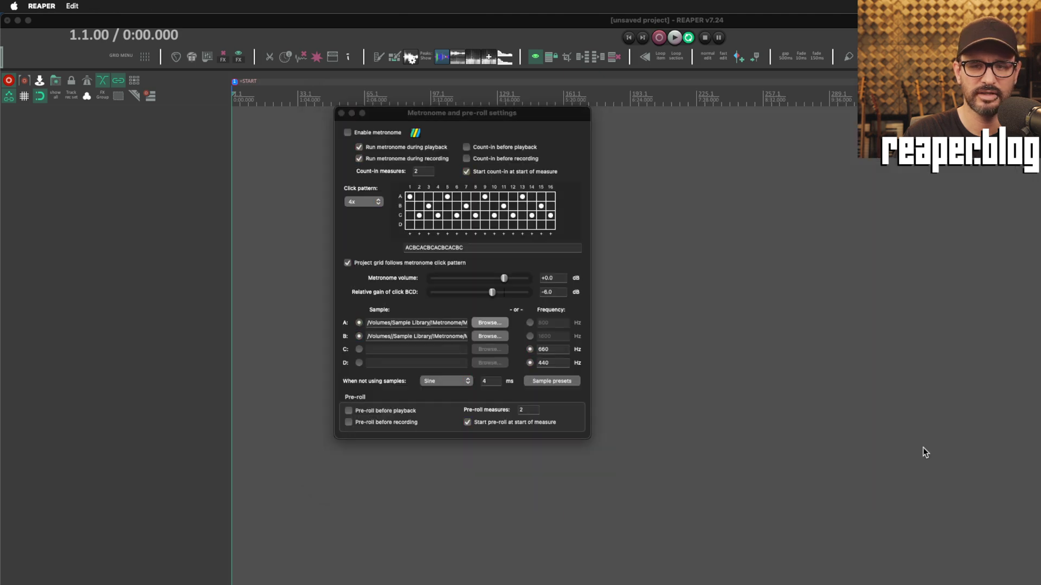
click(495, 336)
click(463, 292)
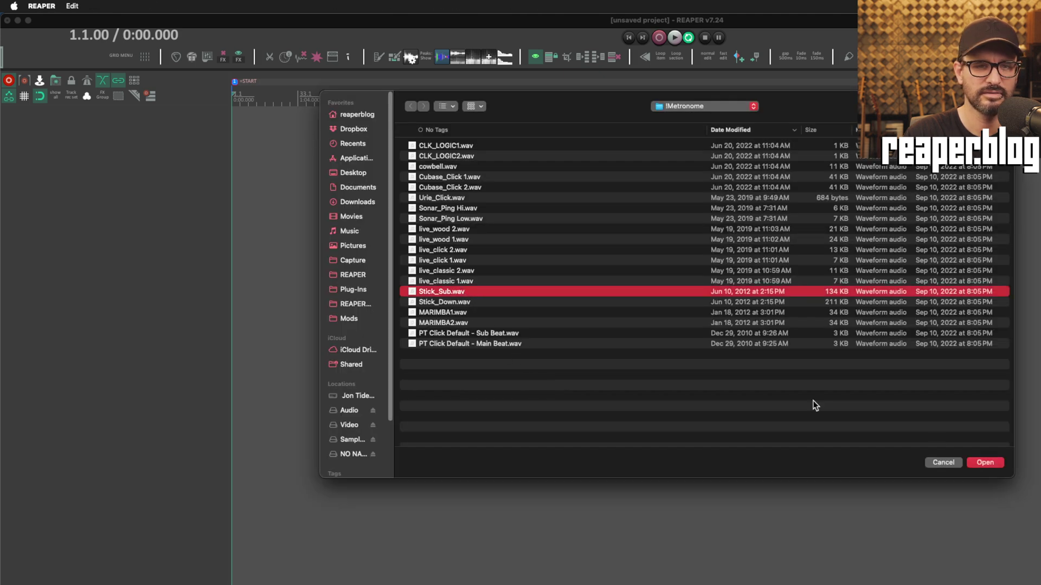
click(983, 461)
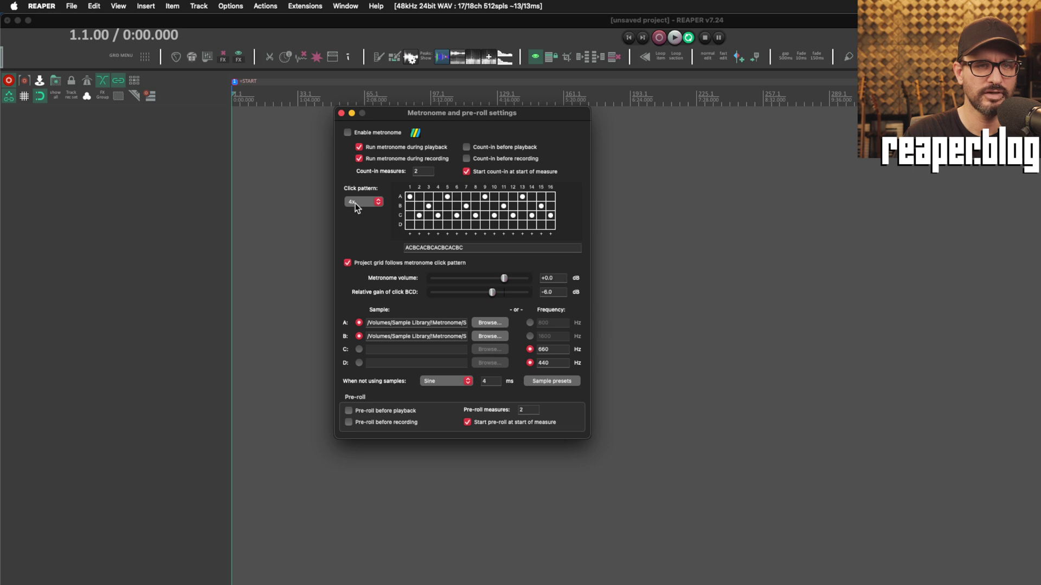
Step: Set the click pattern multiplier to 1x with the pattern ABBB and play the metronome
click(363, 181)
click(419, 206)
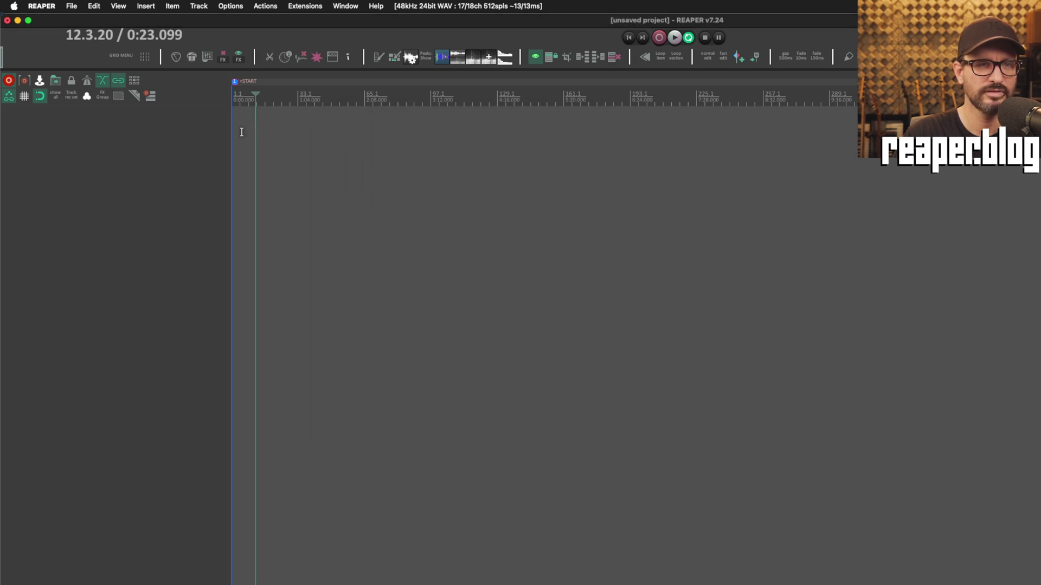
key(space)
Step: Reopen the metronome settings and save the stick samples as a sample preset named Sticks
right_click(89, 83)
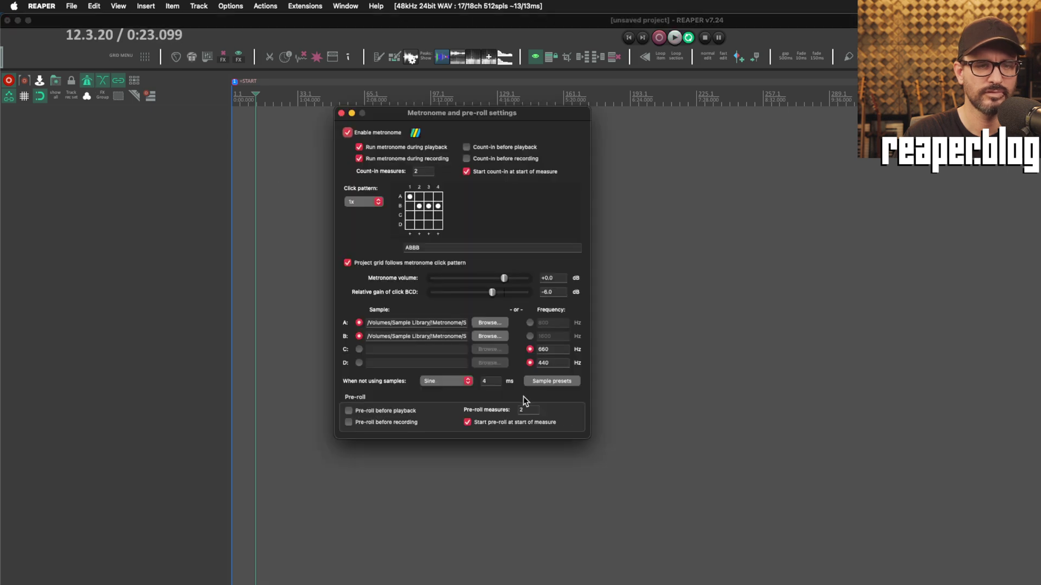
click(552, 382)
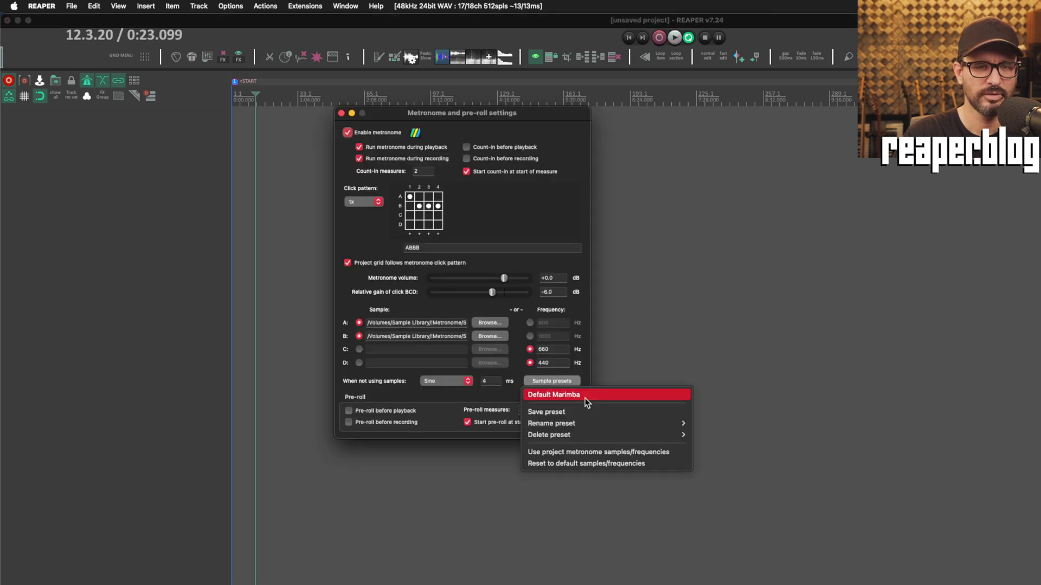
click(610, 411)
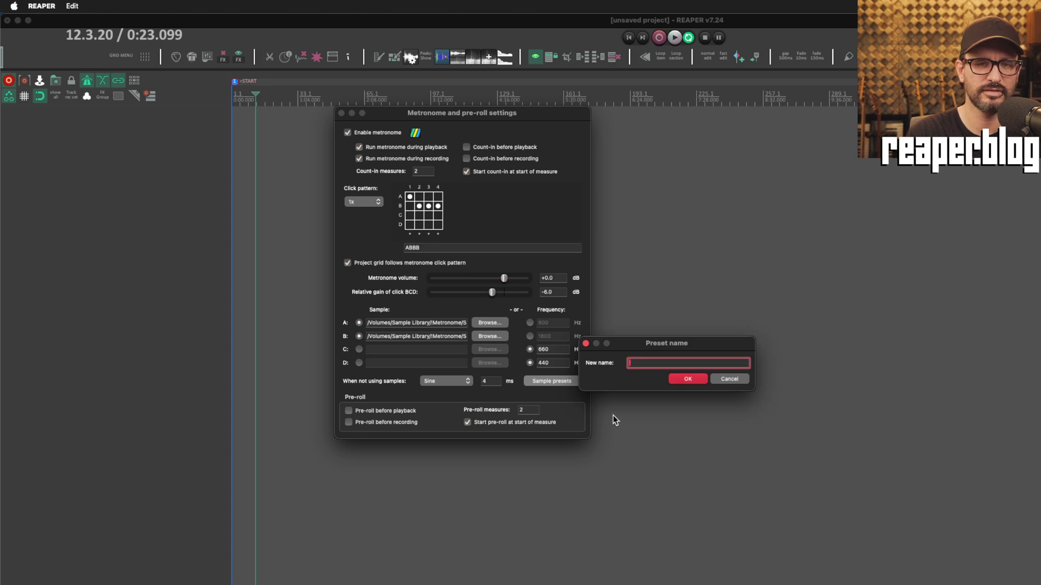
text(Sticks)
key(Return)
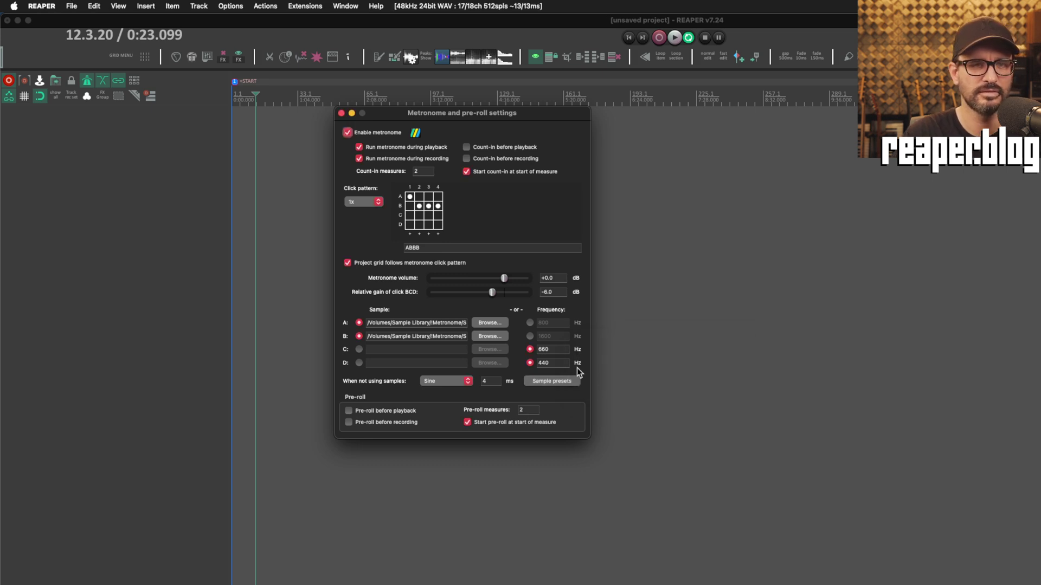
Step: Recall the Default Marimba sample preset for the metronome and audition it
click(559, 382)
click(561, 395)
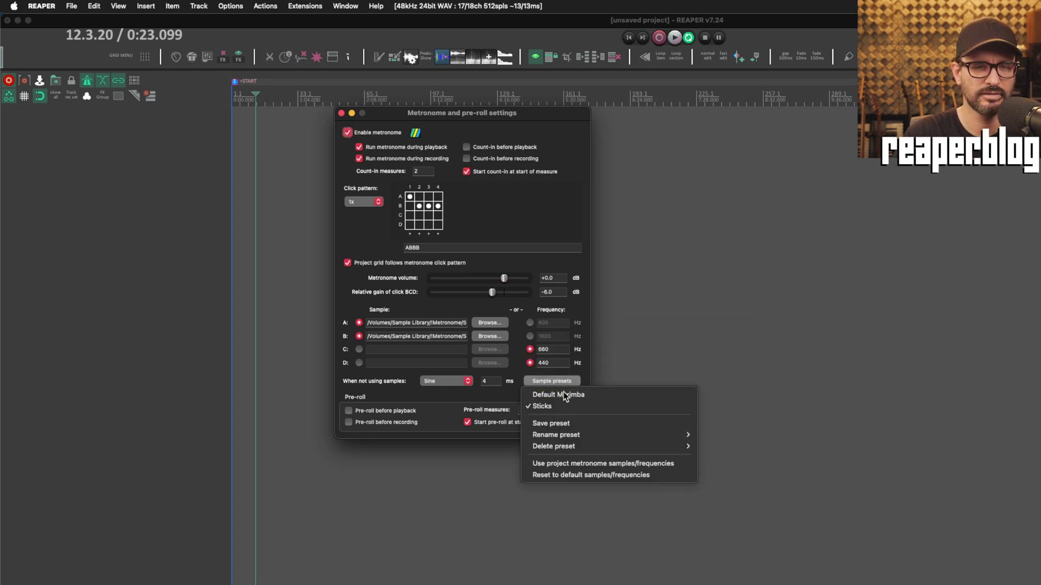
click(554, 379)
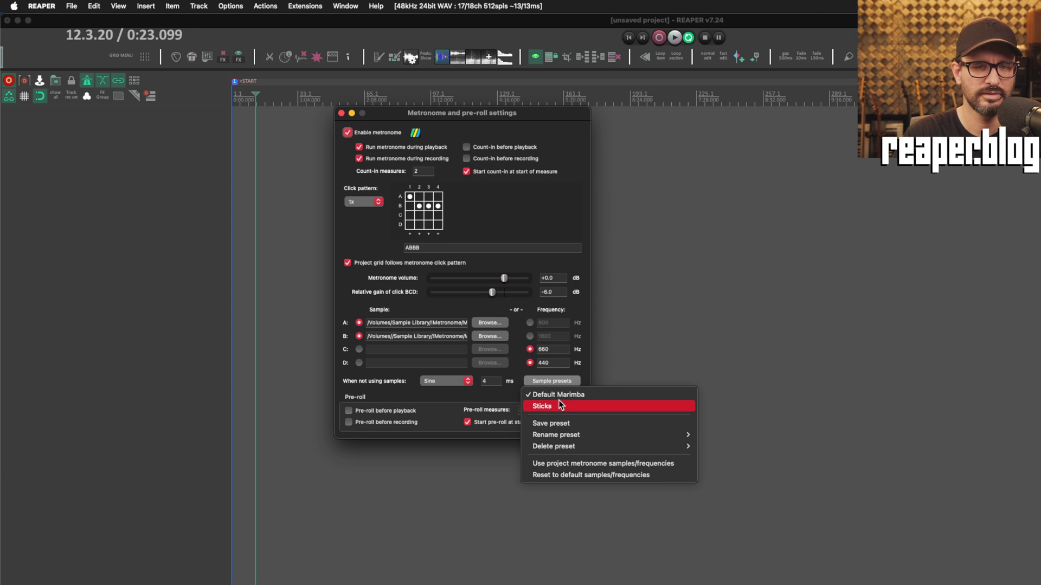
click(558, 400)
key(space)
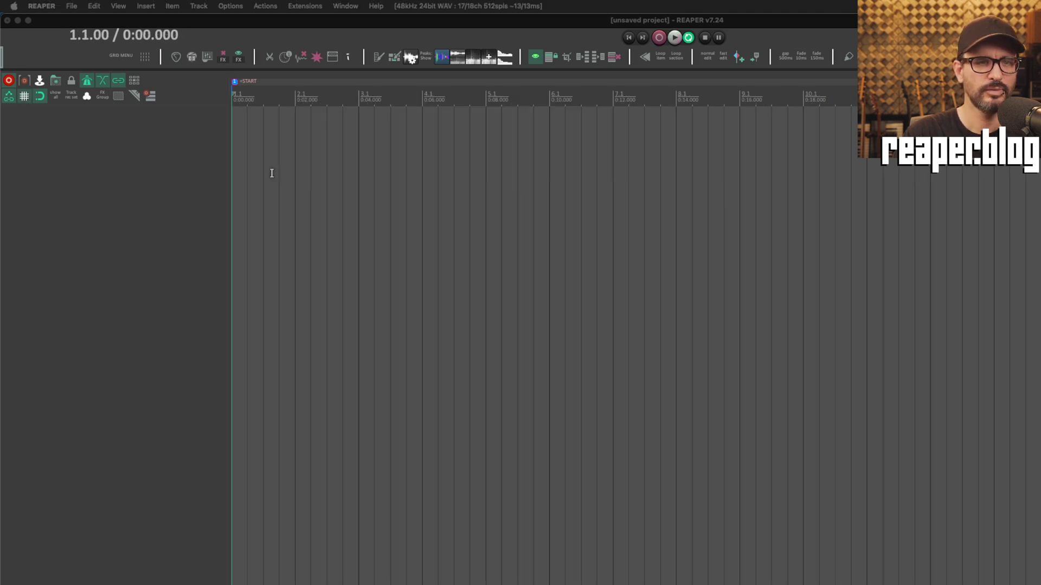
Step: Reopen the metronome settings, turn the project grid following the click pattern off and on again, and move the dialog aside
click(269, 171)
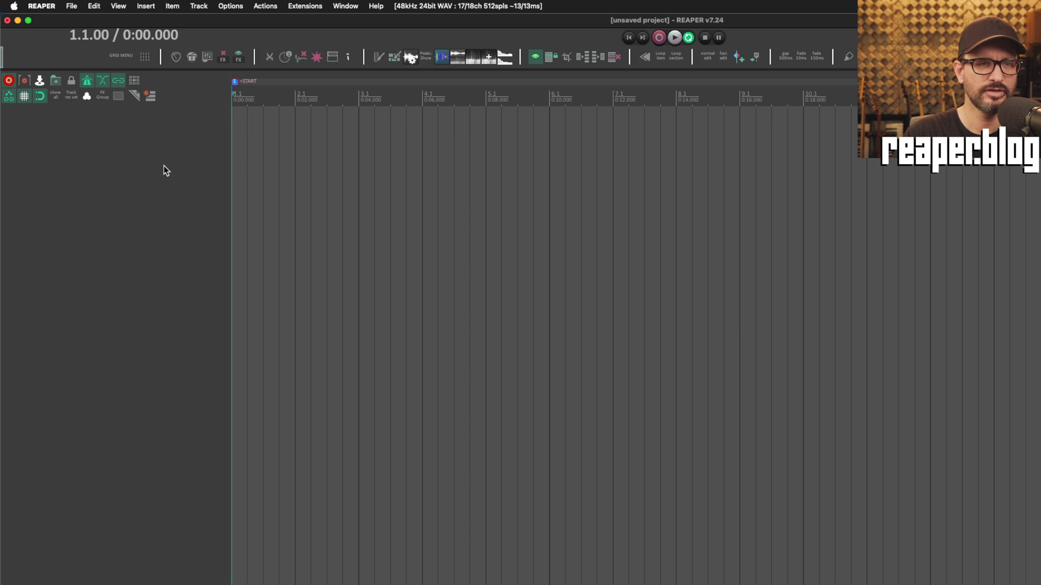
right_click(89, 94)
click(347, 262)
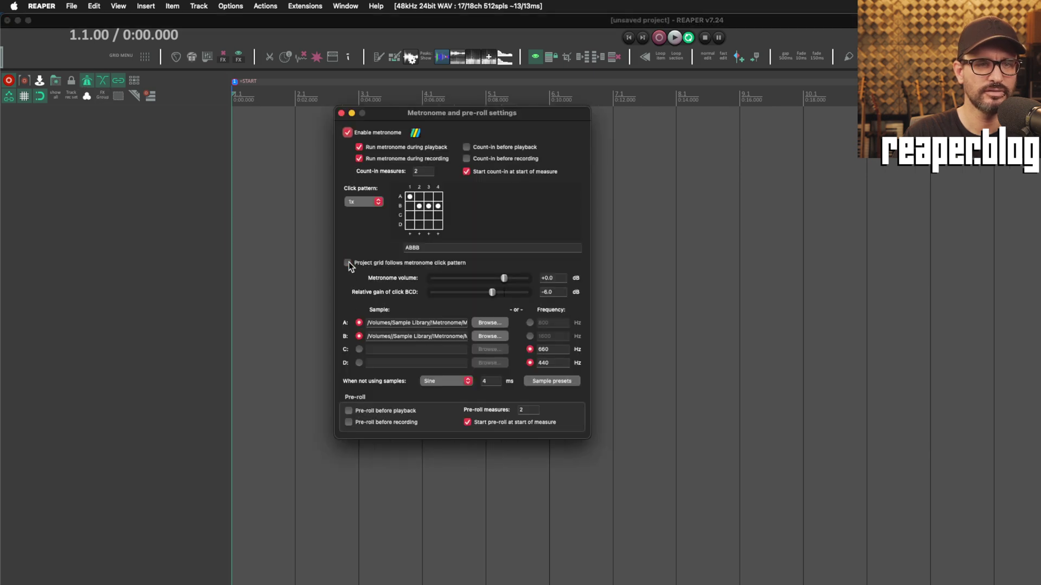
drag(349, 261, 505, 258)
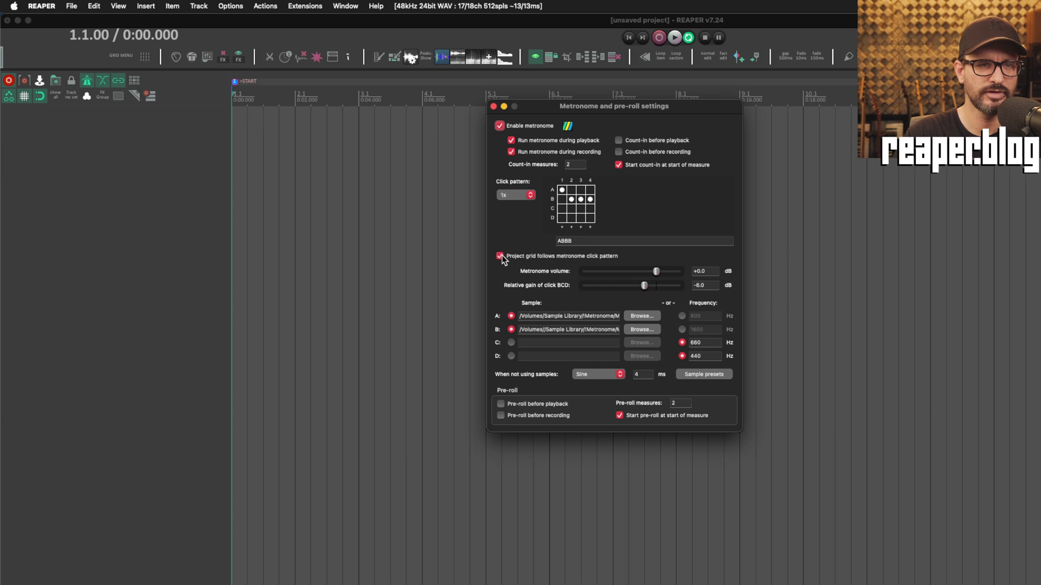
Step: Audition the metronome with the click pattern multiplier at 2x and again at 4x, leaving it at 4x
click(515, 195)
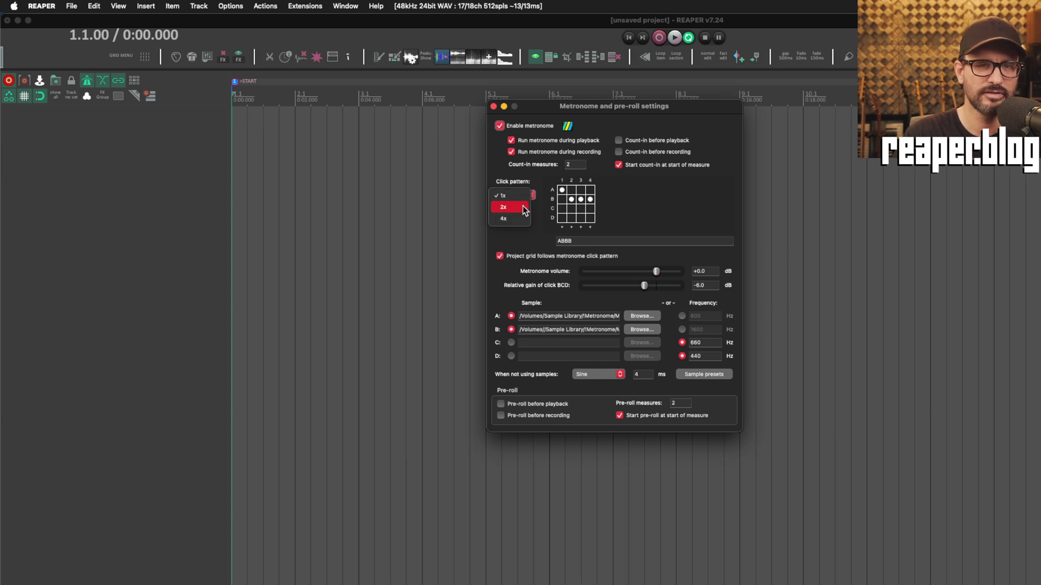
click(523, 207)
key(space)
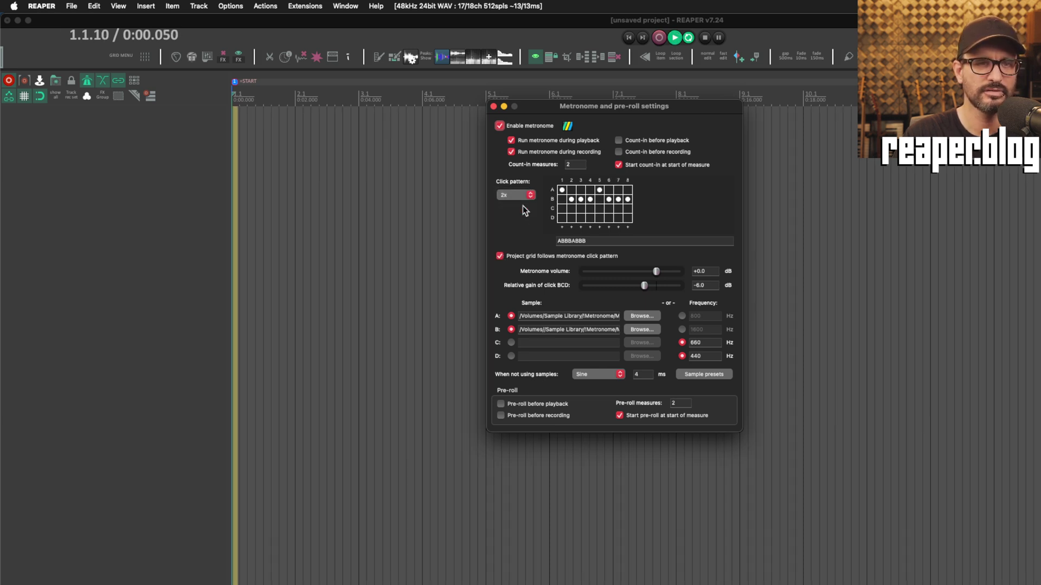
key(space)
click(521, 196)
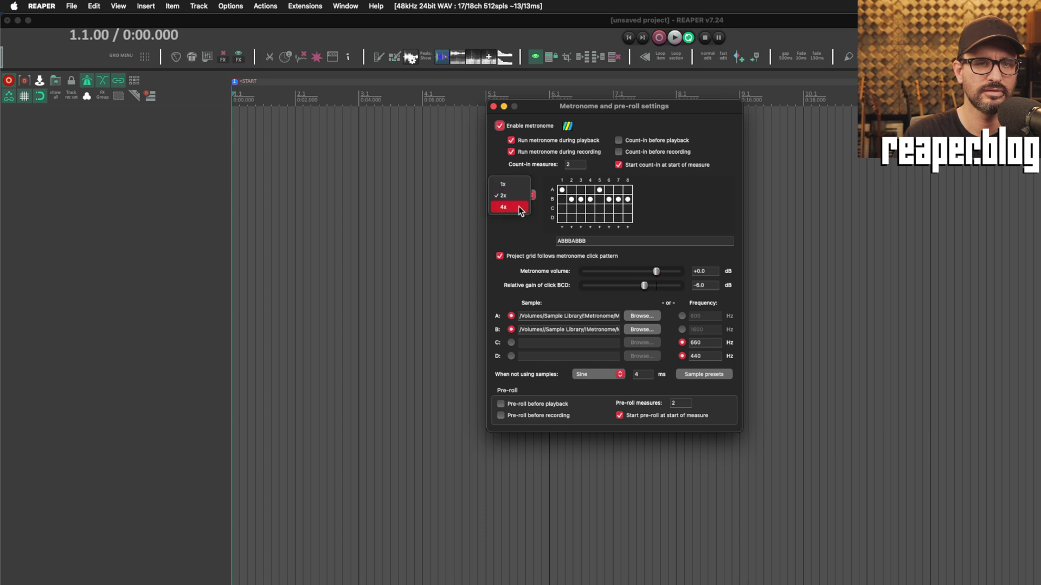
click(517, 207)
key(space)
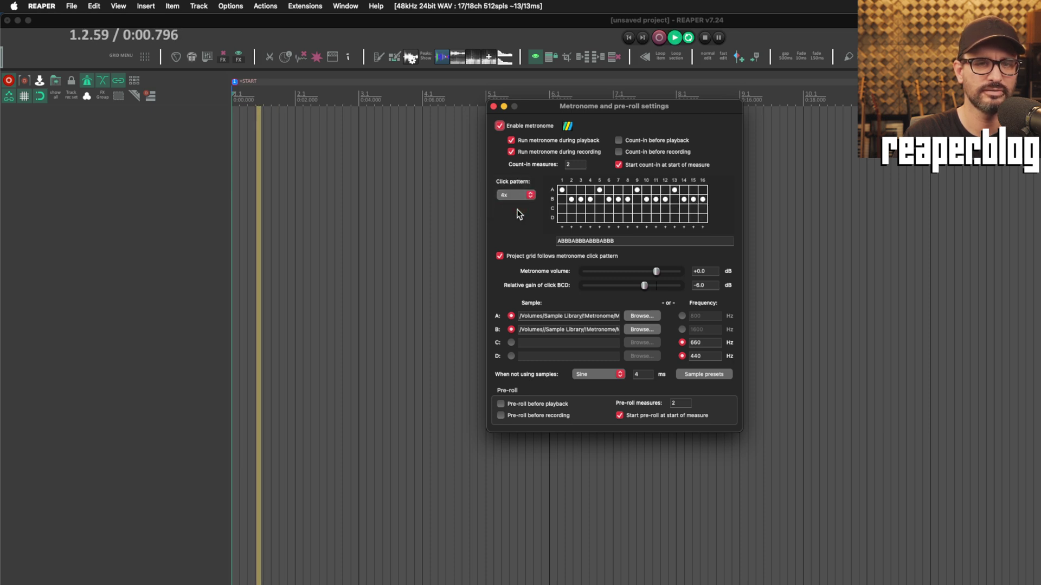
key(space)
Step: Convert click pattern beats 2–3 and 4–5 to Triplet 3 over 2 and start playback
right_click(571, 232)
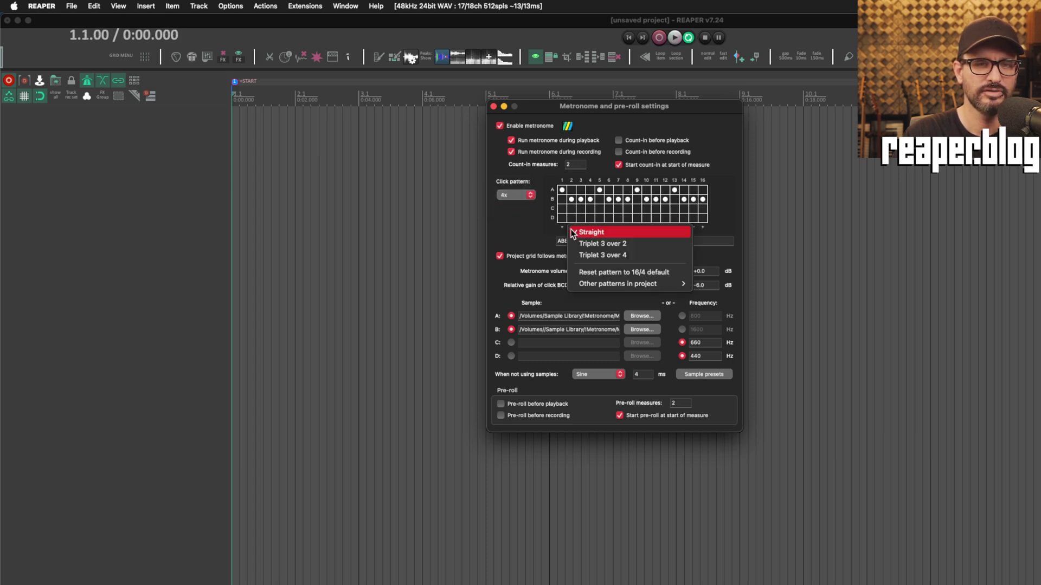
click(602, 246)
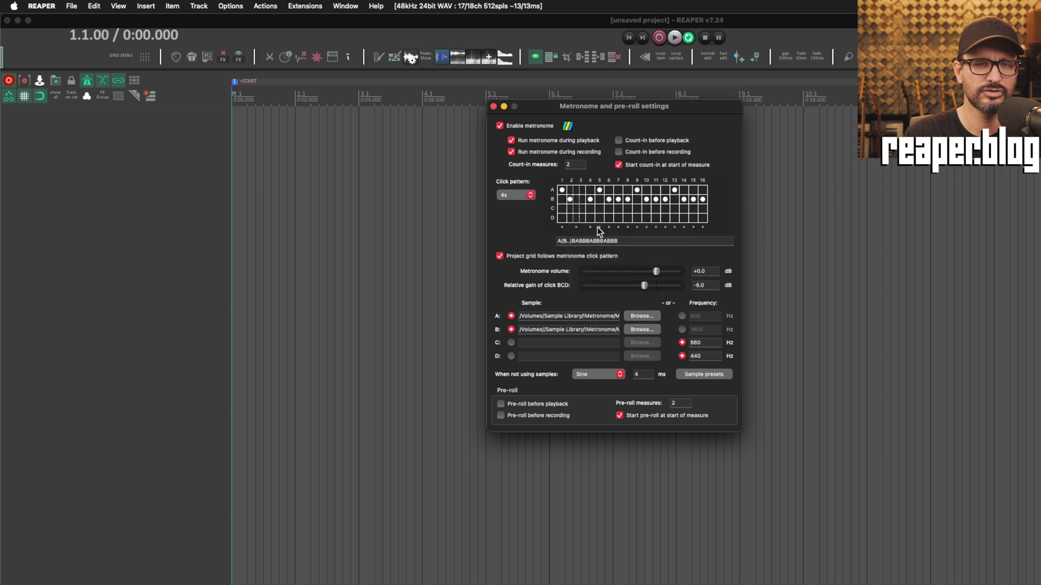
right_click(589, 228)
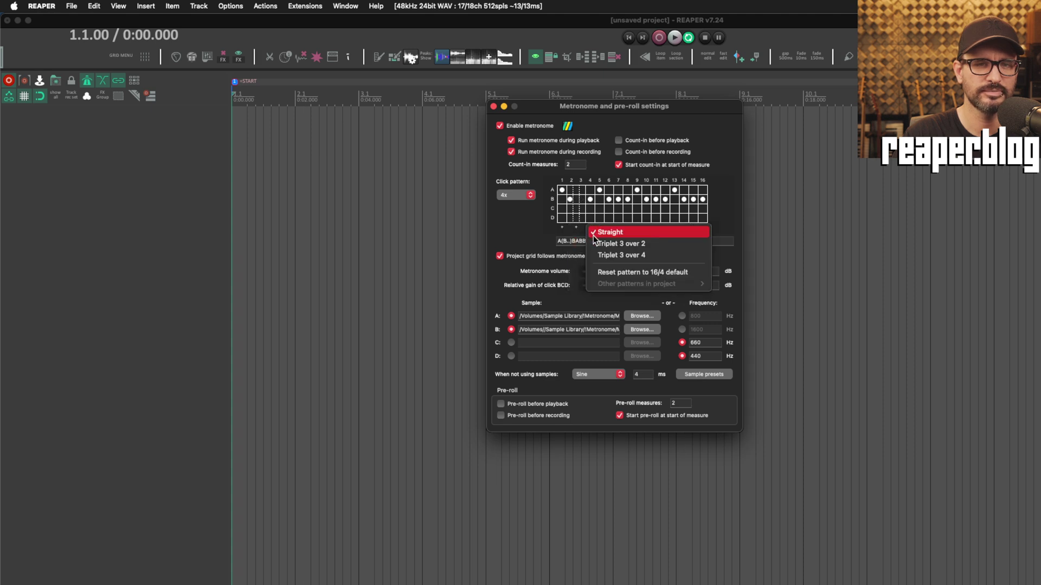
click(596, 243)
key(space)
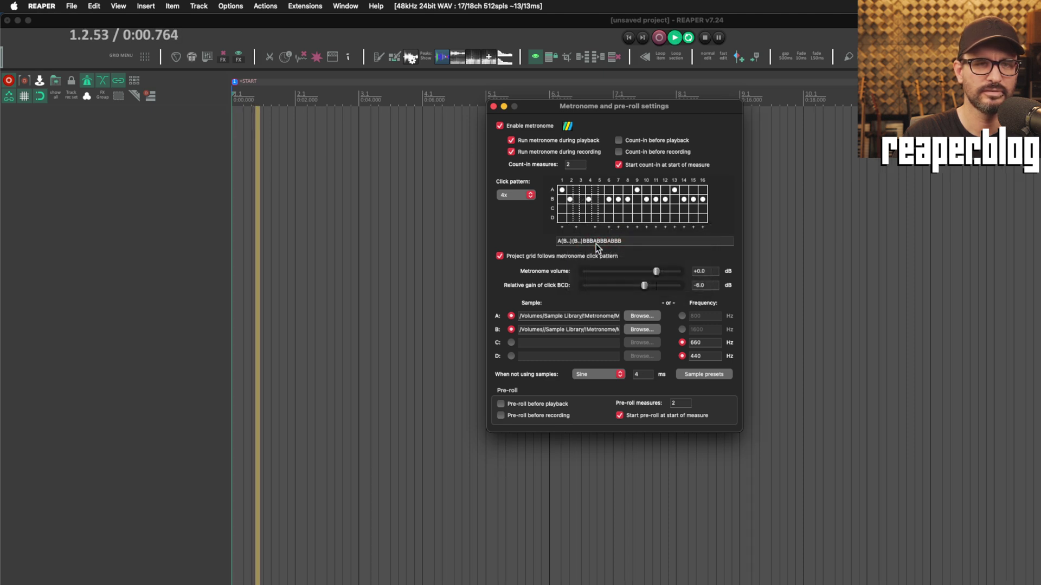
Step: Add C and D clicks to both triplets of the click pattern during playback, and stop the transport
click(581, 217)
click(576, 209)
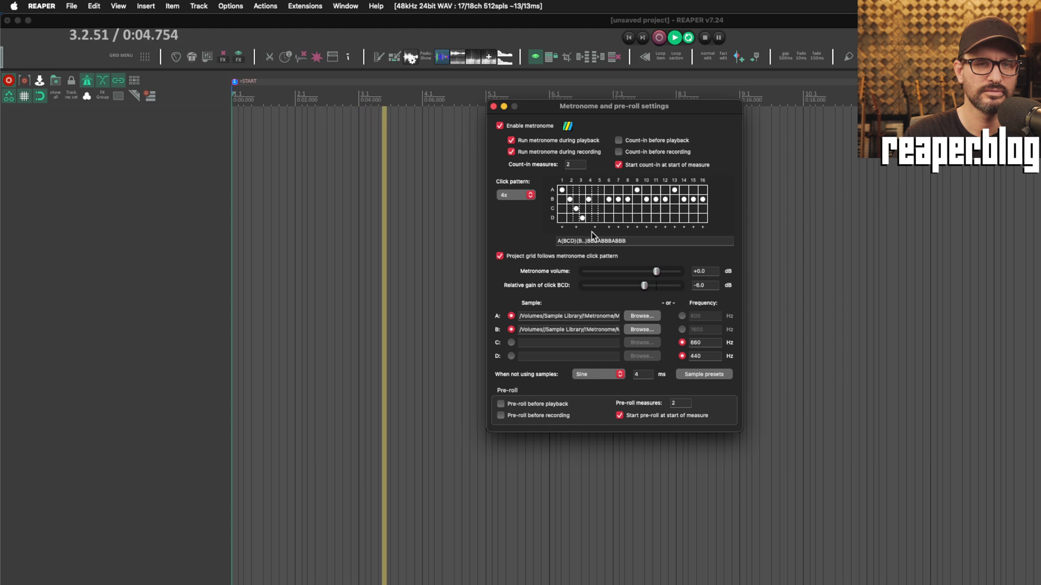
click(595, 209)
click(601, 217)
key(space)
Step: Remove the C and D clicks from both triplets, leaving only their B clicks
click(576, 209)
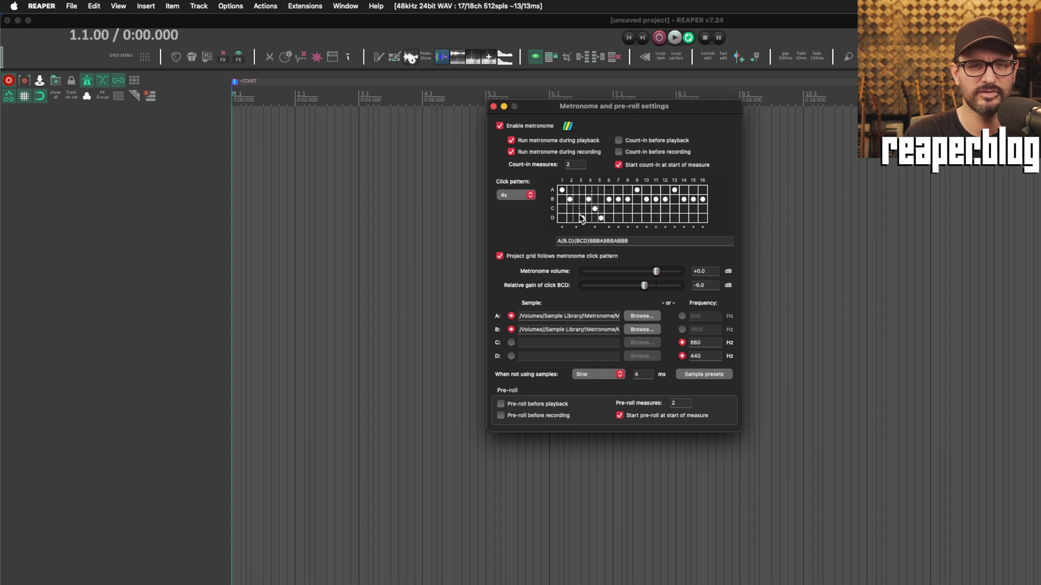
click(582, 217)
click(595, 208)
click(600, 217)
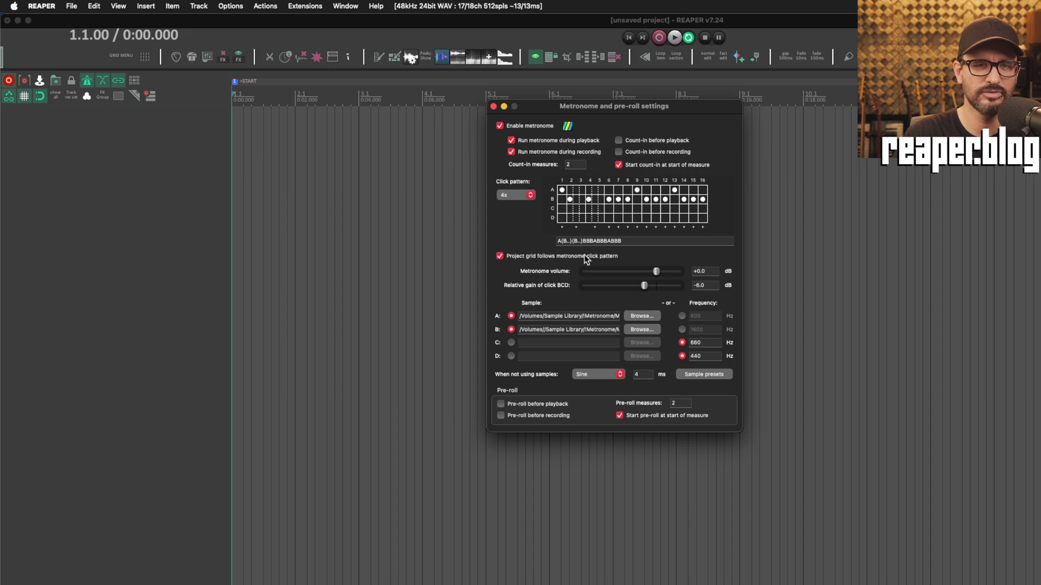
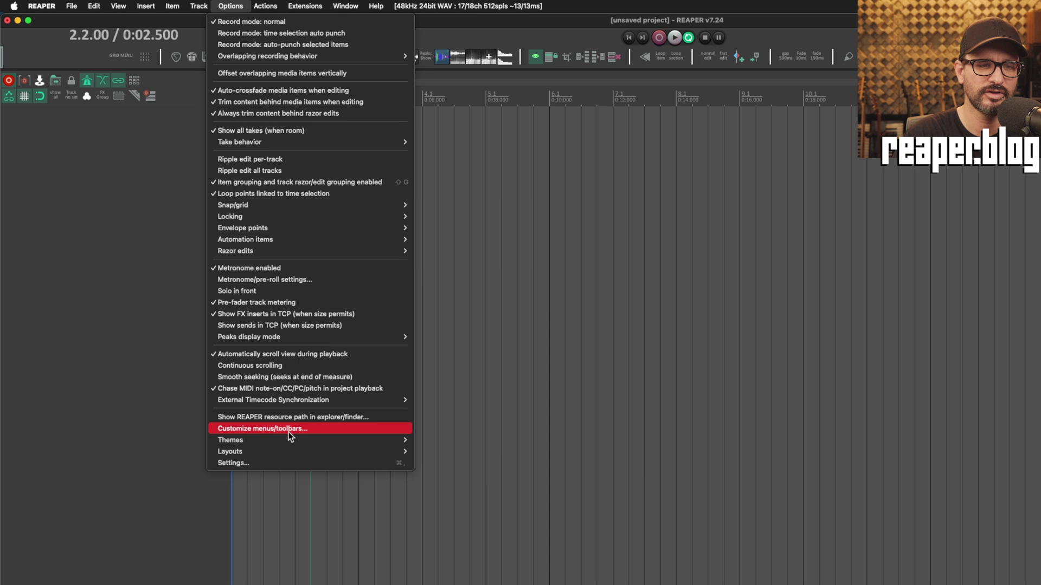
Step: Open the menu and toolbar customization and display Floating toolbar 13 (Noise toolbar)
click(293, 429)
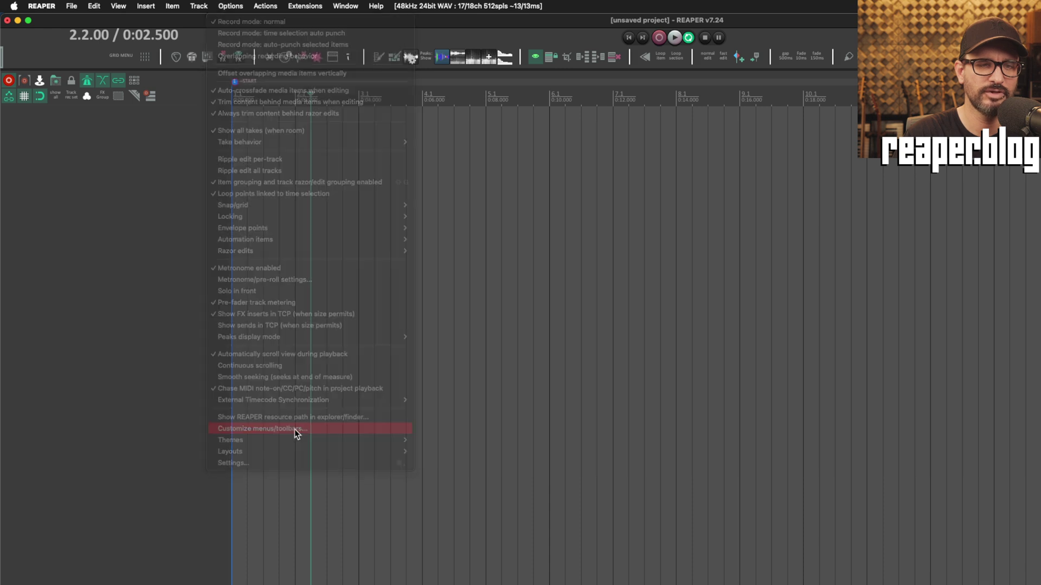
click(304, 139)
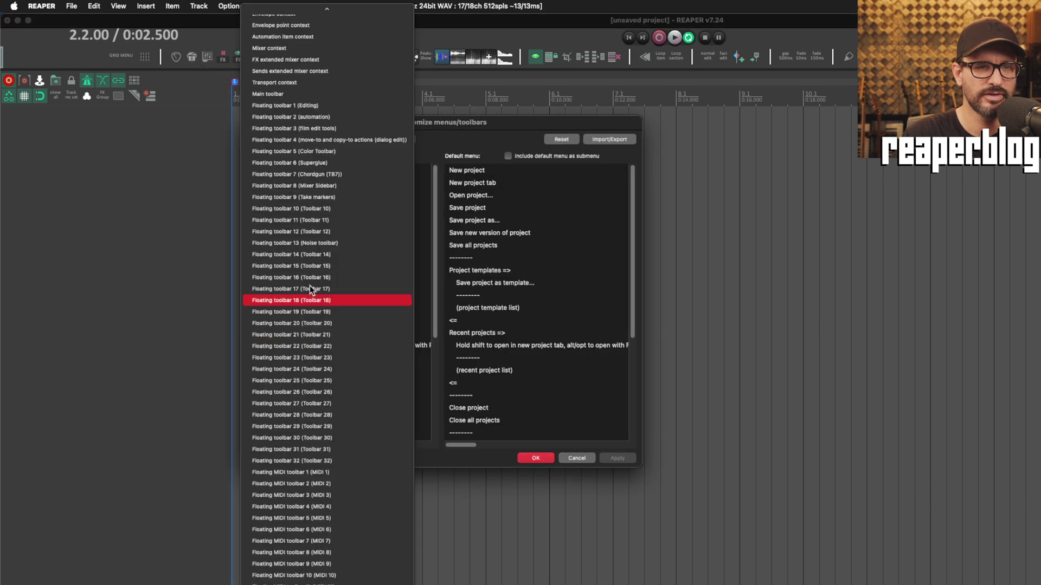
click(325, 245)
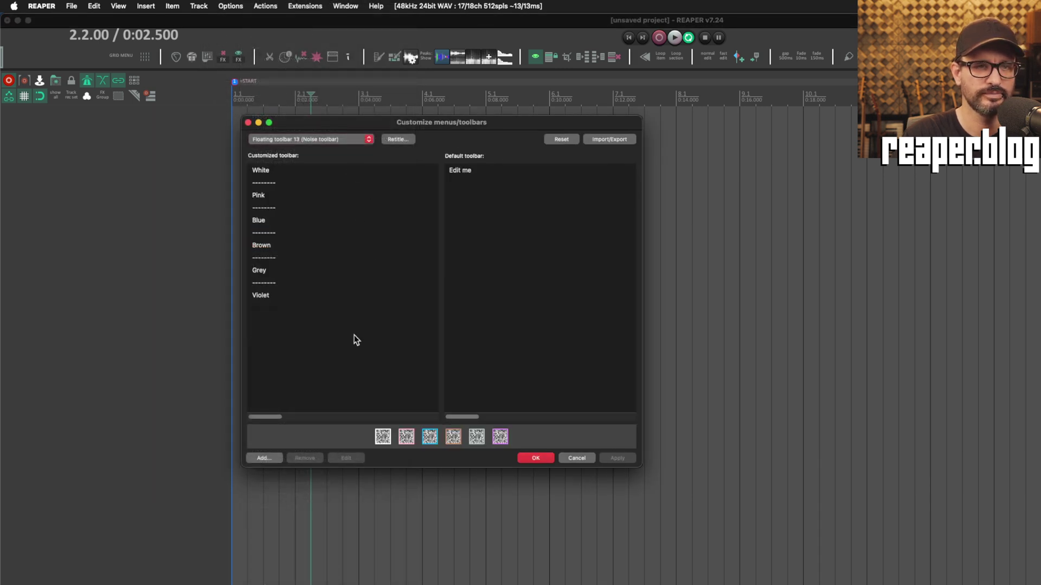
Step: Export Floating toolbar 13 (Noise toolbar) to the Desktop as Untitled.ReaperMenu
click(610, 138)
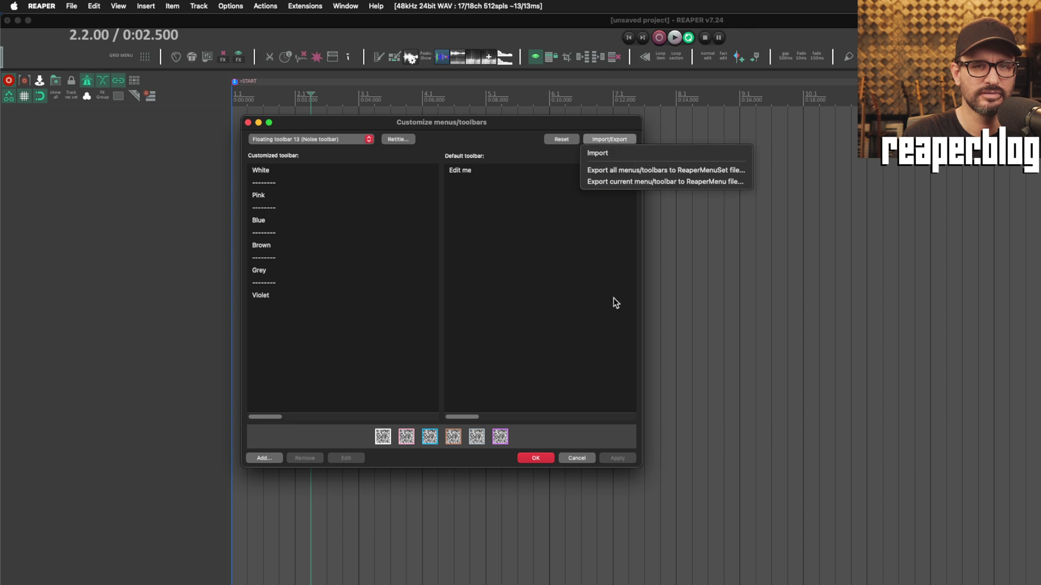
click(660, 184)
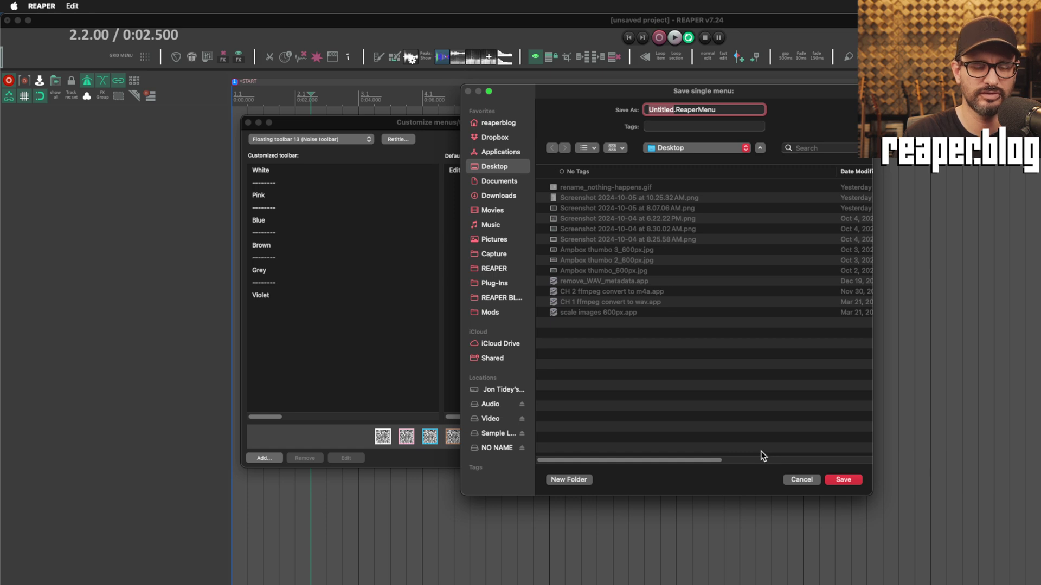
click(845, 480)
Step: Import Untitled.ReaperMenu from the Desktop into Floating toolbar 14
click(311, 139)
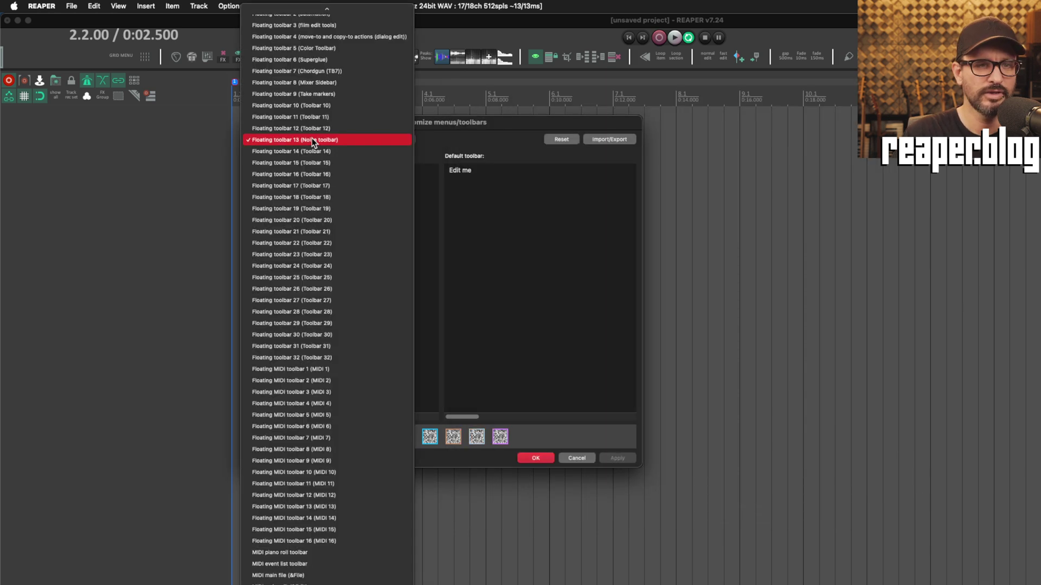
click(317, 151)
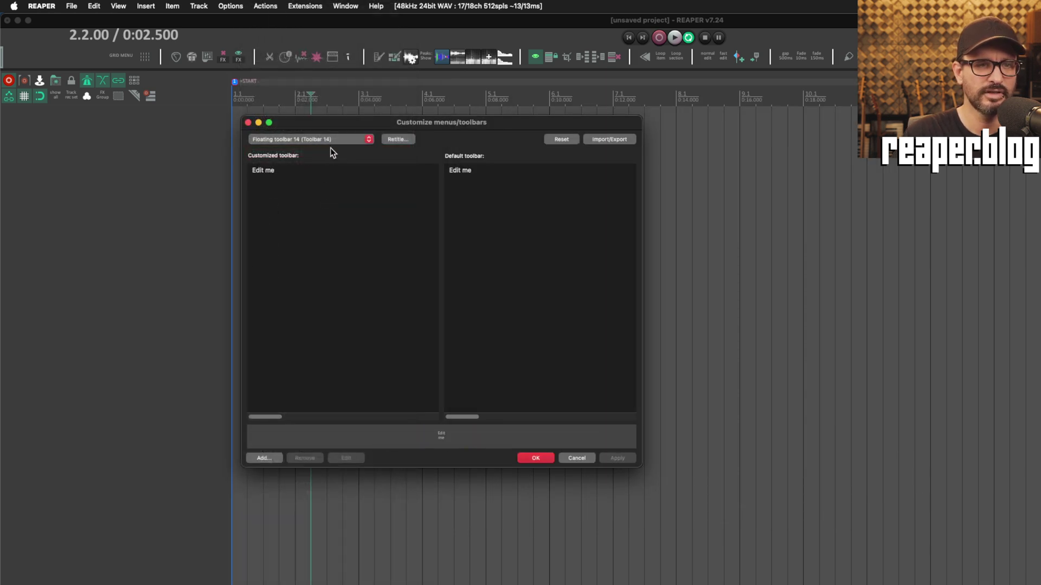
click(606, 138)
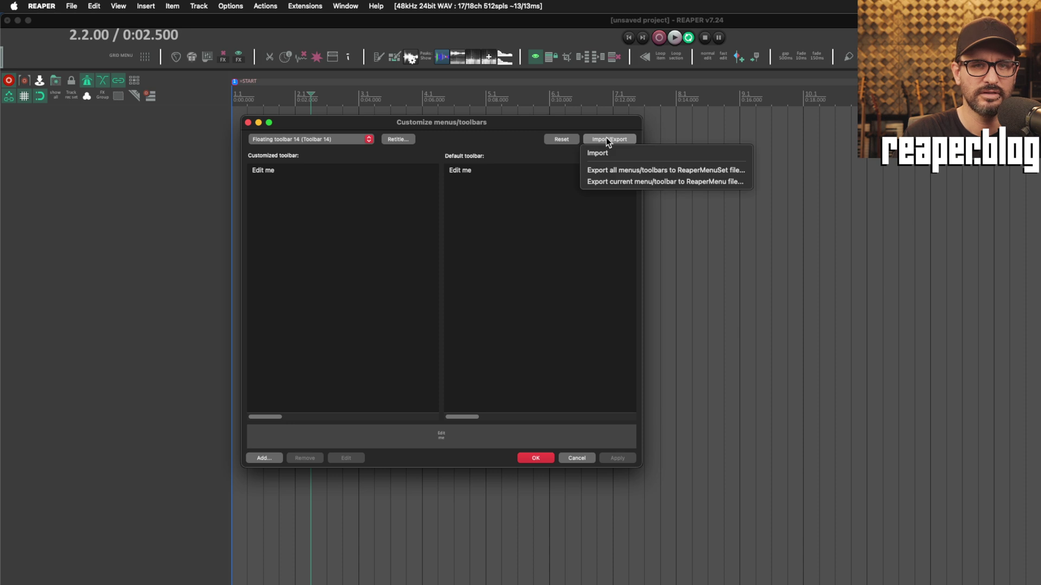
click(615, 153)
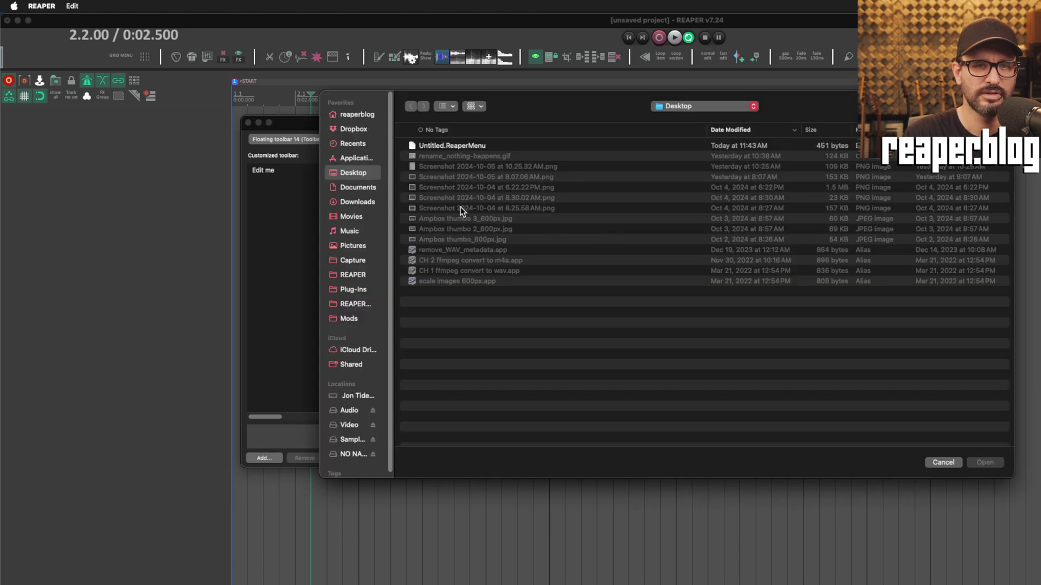
click(452, 146)
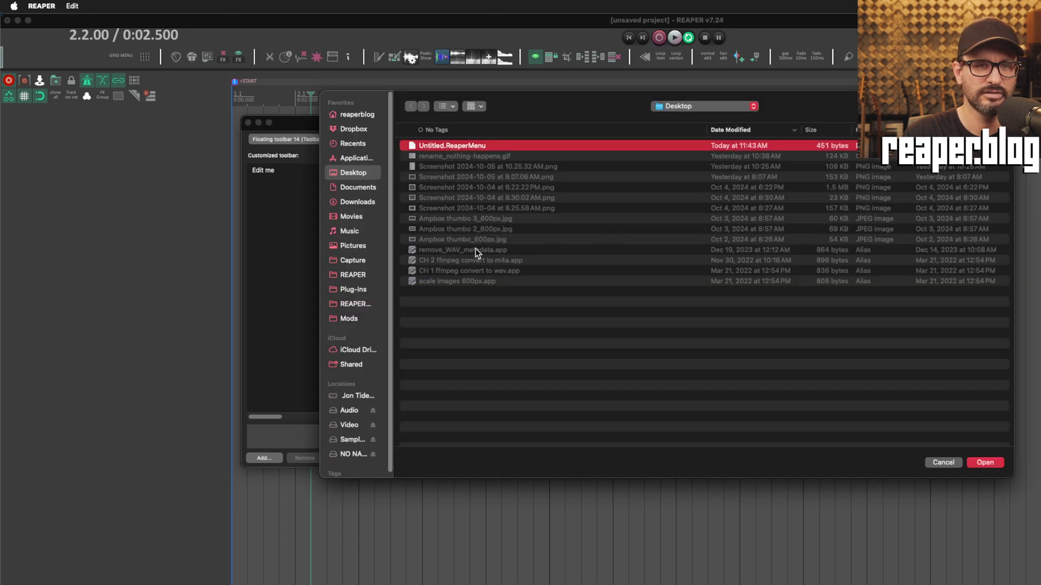
click(984, 460)
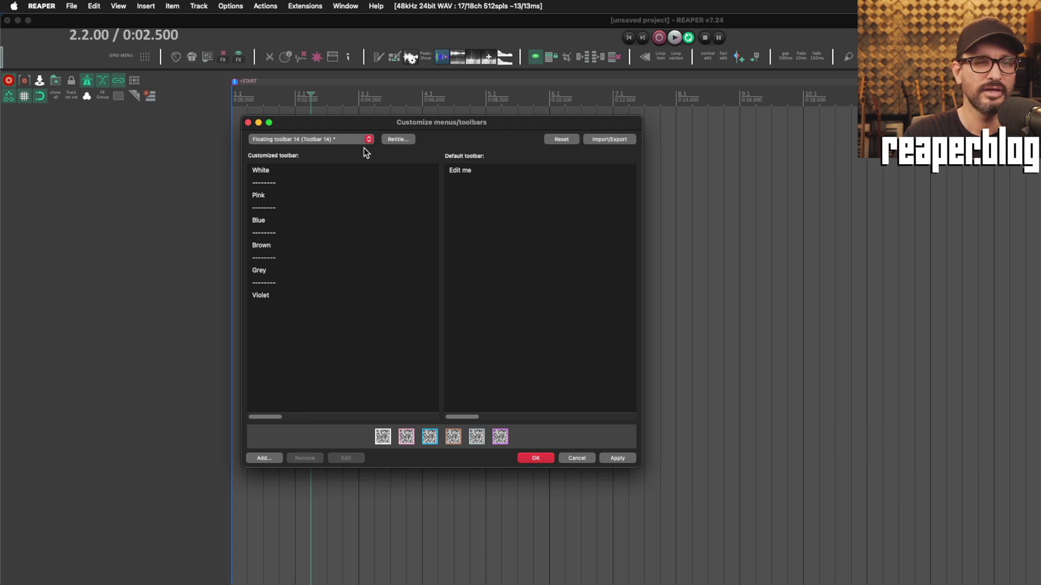
drag(378, 127, 402, 117)
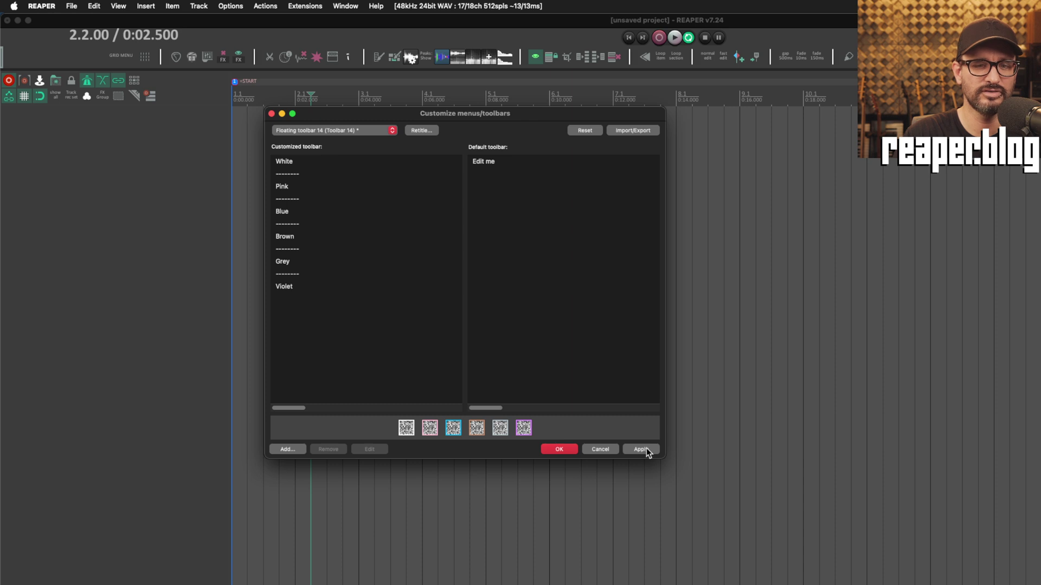
Step: Switch to Floating toolbar 15 and load Untitled.ReaperMenu into it directly from the Finder window
click(354, 132)
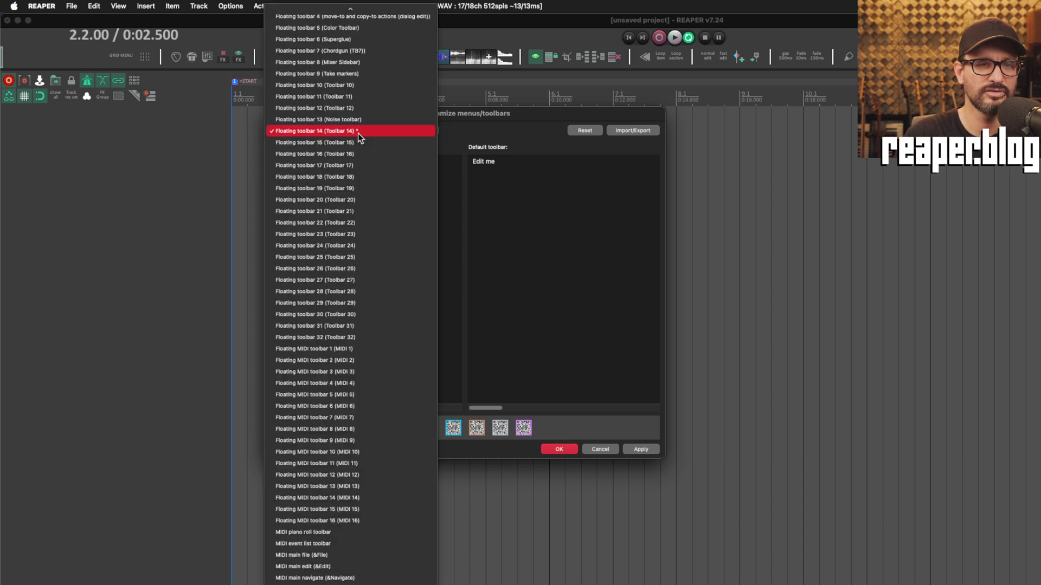
click(470, 133)
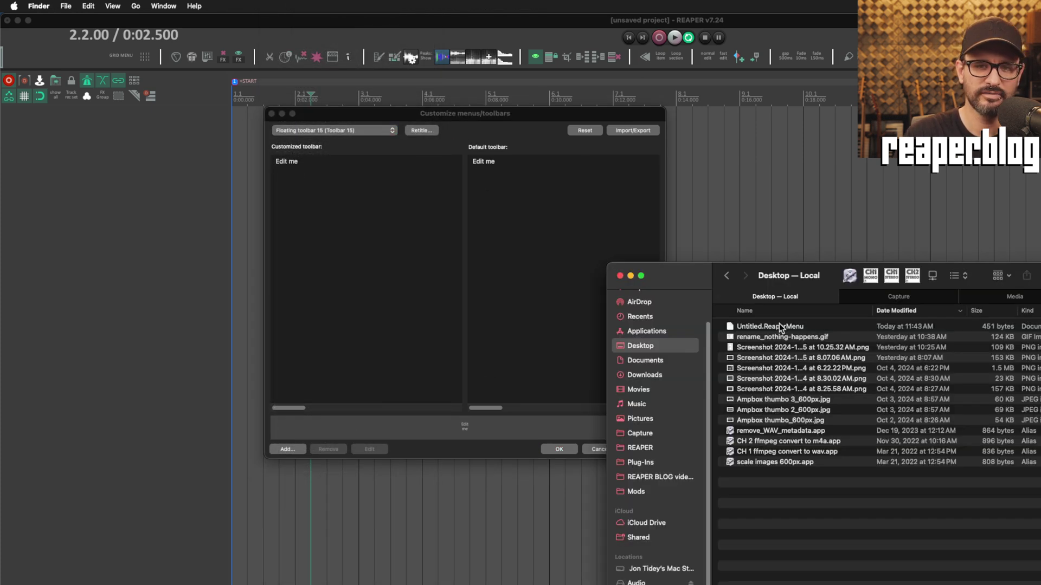
click(781, 327)
drag(781, 331, 384, 195)
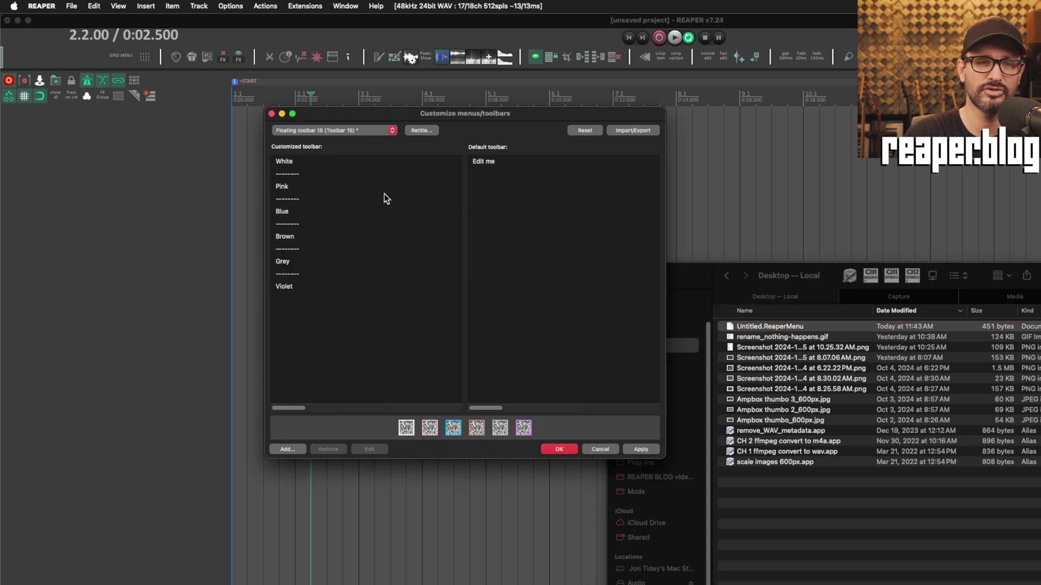
click(407, 266)
click(388, 311)
Step: Replace the contents of Floating toolbar 9 (Take markers) with Untitled.ReaperMenu from Finder, and cancel the toolbar customization
click(349, 131)
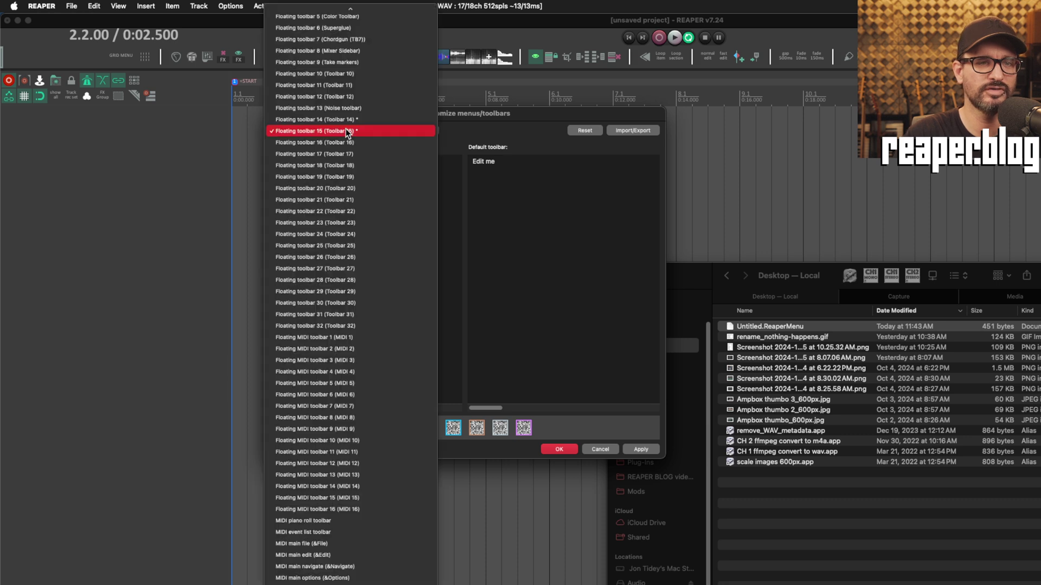
click(360, 63)
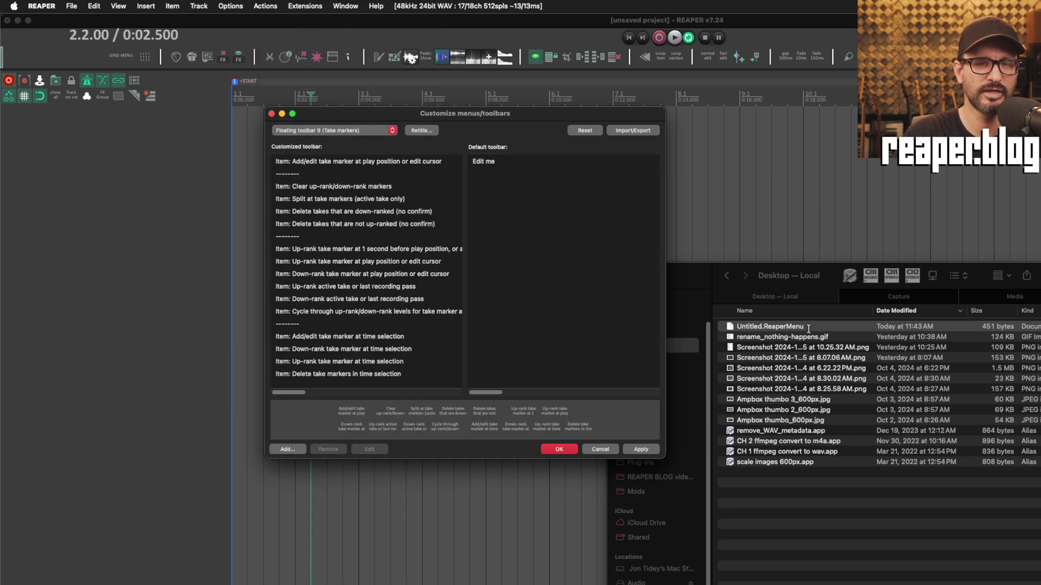
drag(807, 325, 451, 275)
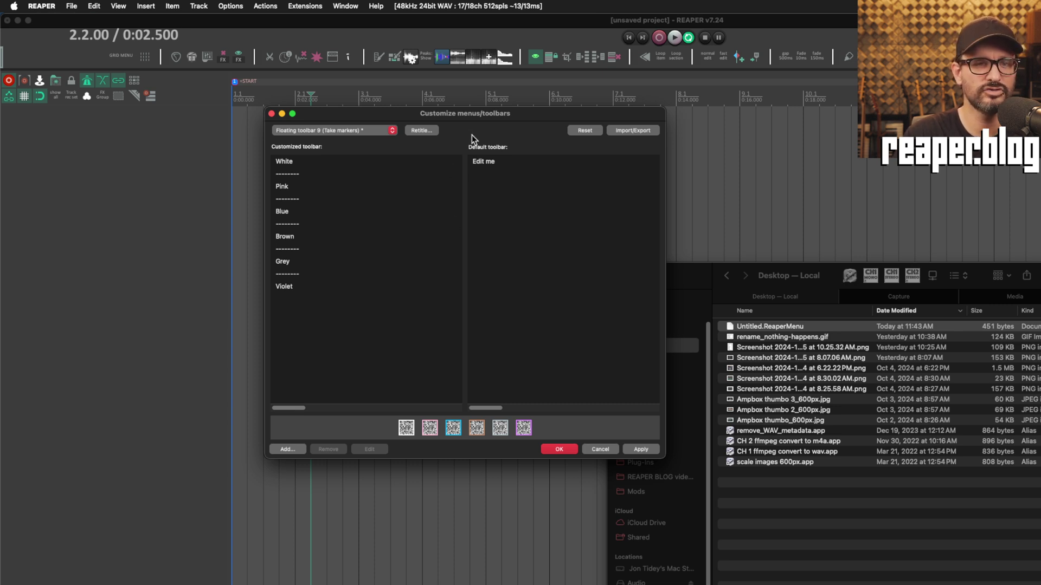
click(327, 171)
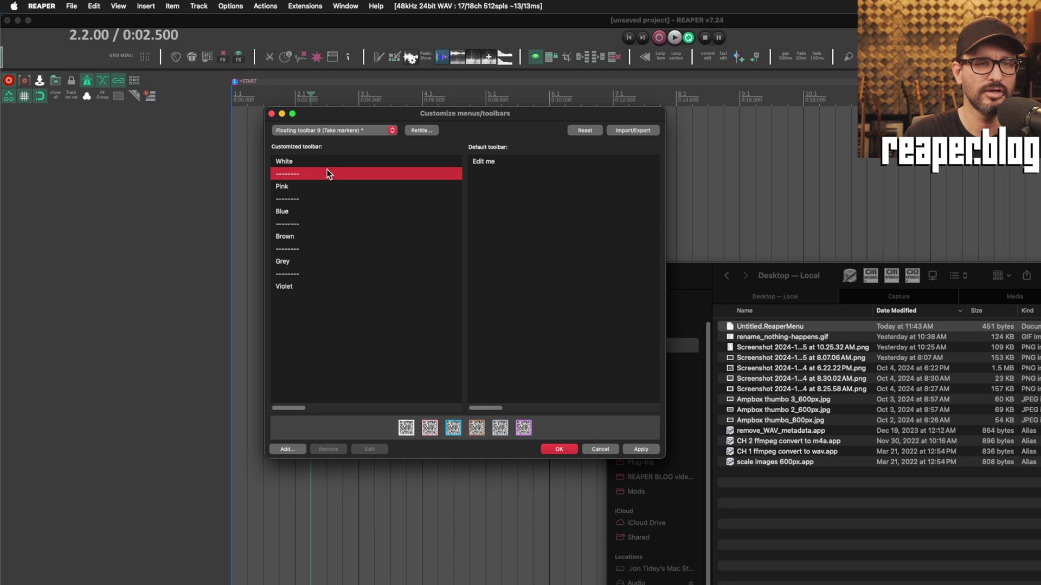
click(400, 340)
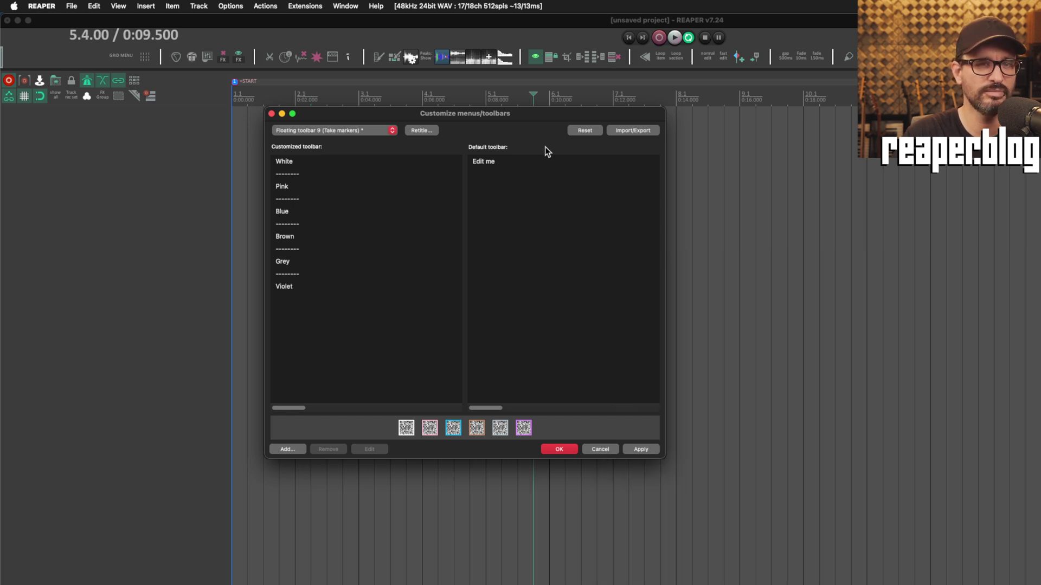
click(605, 448)
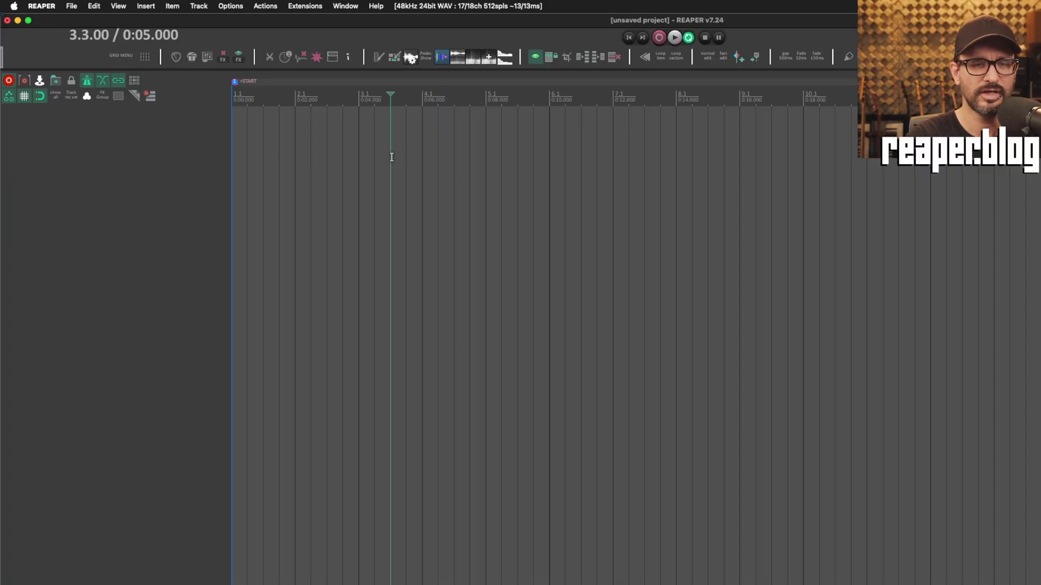
Step: Filter the action list for "normalize NOT script NOT SWS" and examine the force-normalize variants that use the most recent settings
key(shift+slash)
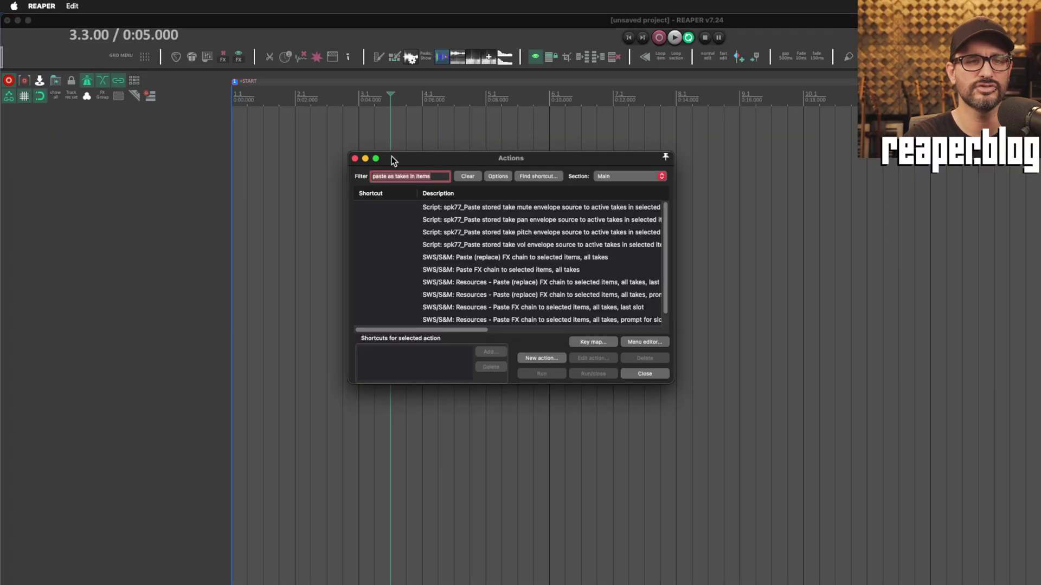
key(BackSpace)
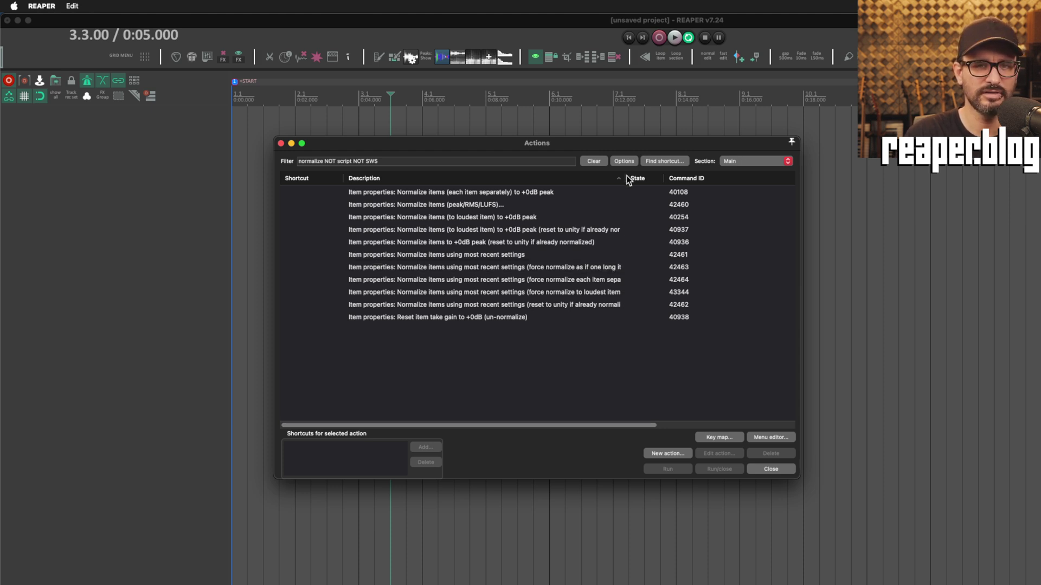
drag(626, 179, 648, 179)
click(589, 270)
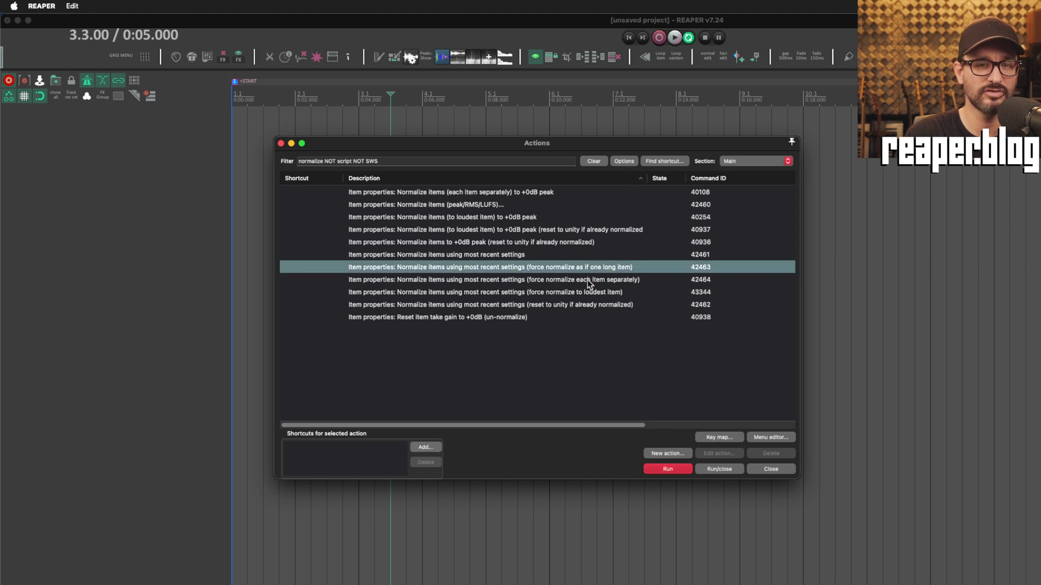
click(600, 281)
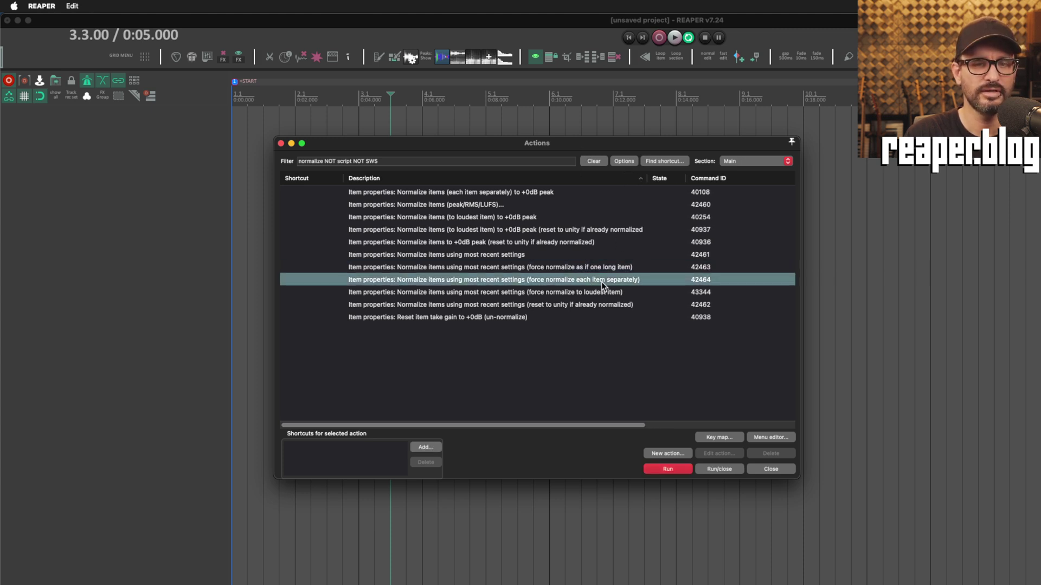
click(600, 297)
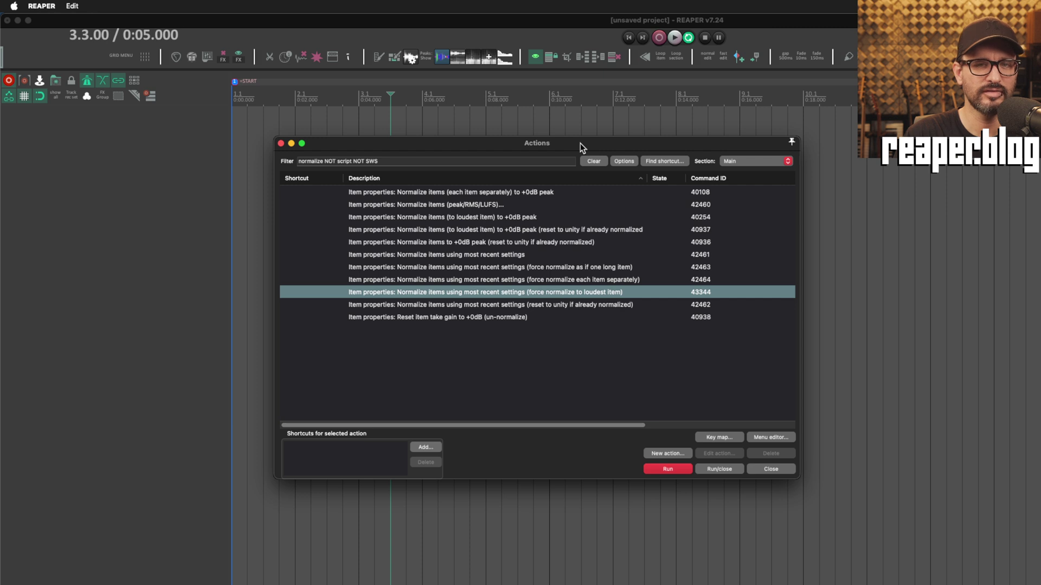
Step: Insert DRUMXD Snare-011 to Snare-021 from the Synth Drums database at sequential time positions on a single new track
drag(580, 143, 601, 239)
click(237, 385)
key(super+alt+x)
shift+click(237, 384)
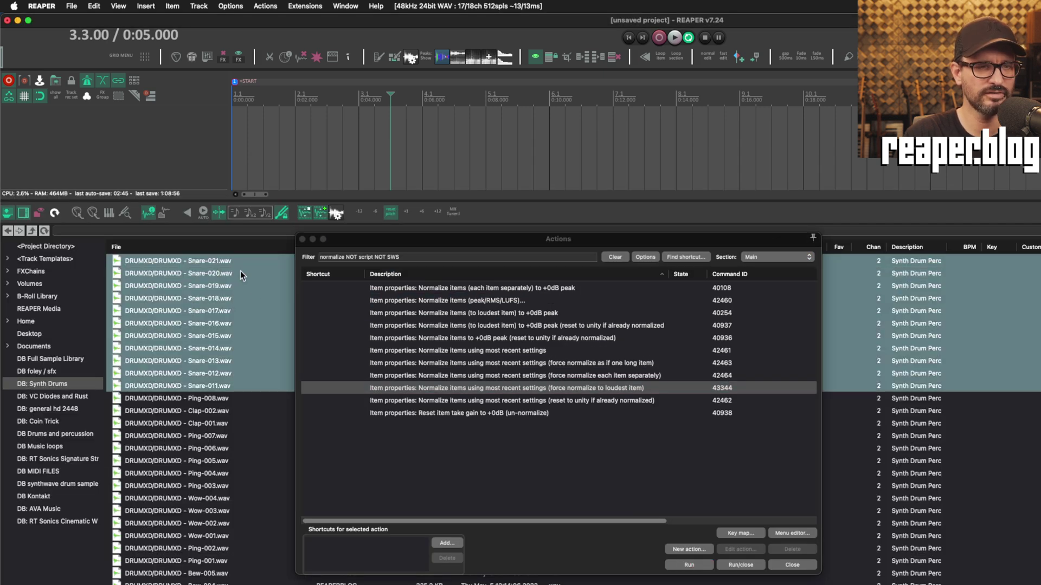
drag(239, 271, 184, 132)
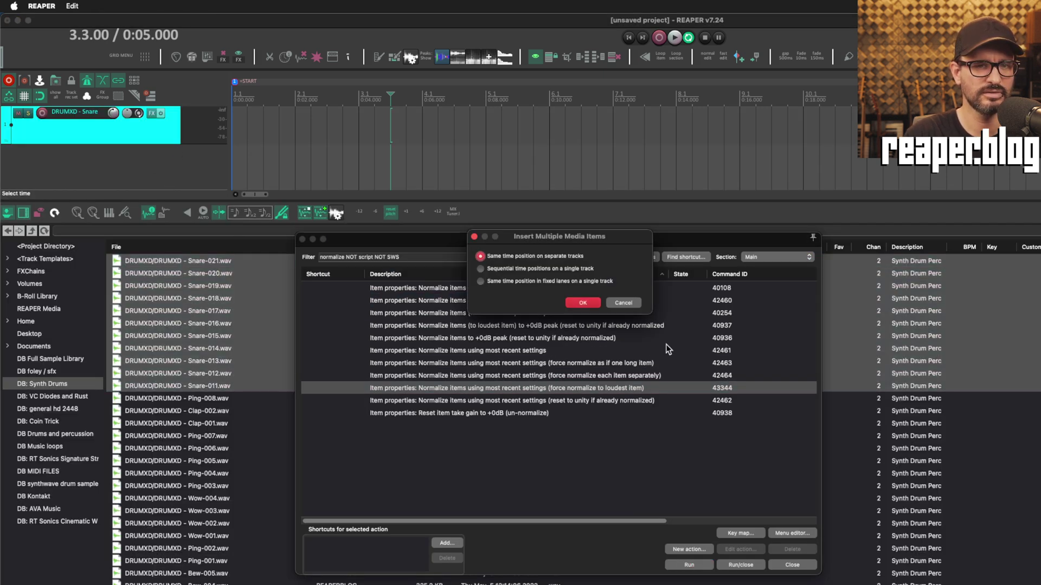
click(551, 268)
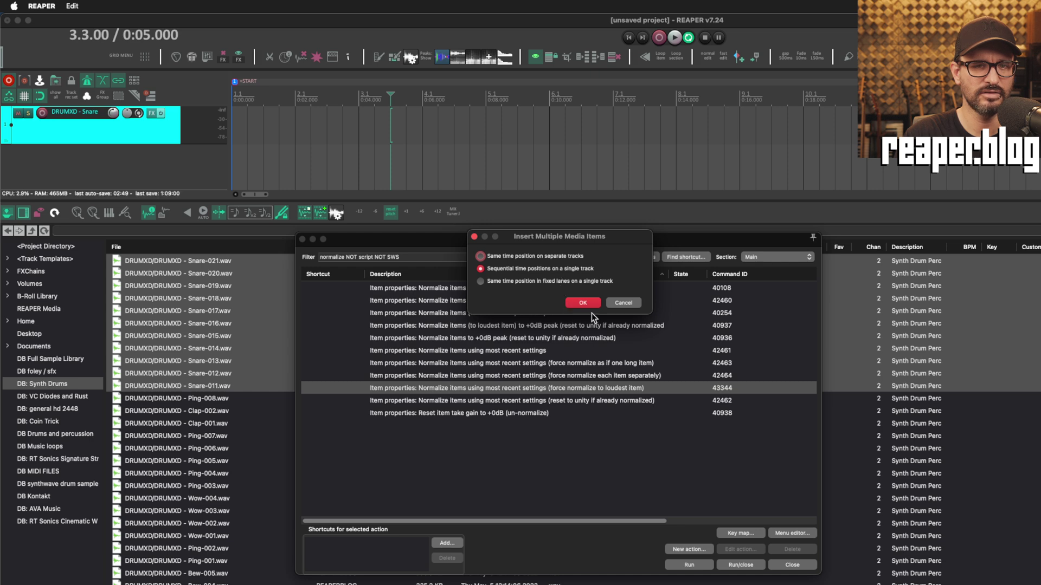
click(579, 303)
key(super+alt+x)
Step: Spread the inserted snare items apart along the track with even spacing
scroll(314, 210, up, 5)
scroll(314, 209, left, 5)
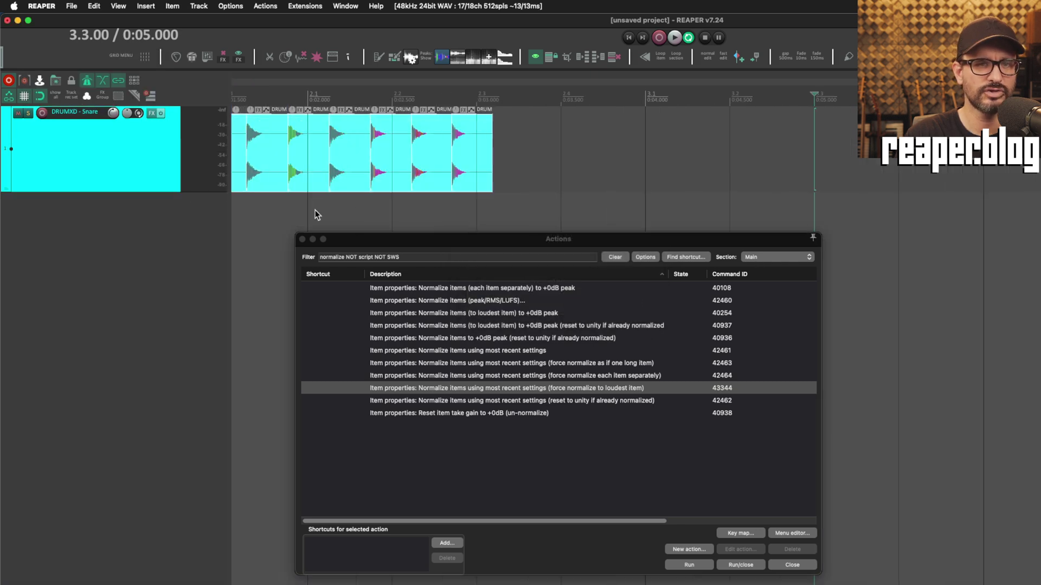
scroll(324, 220, down, 1)
drag(373, 240, 275, 290)
scroll(321, 259, left, 5)
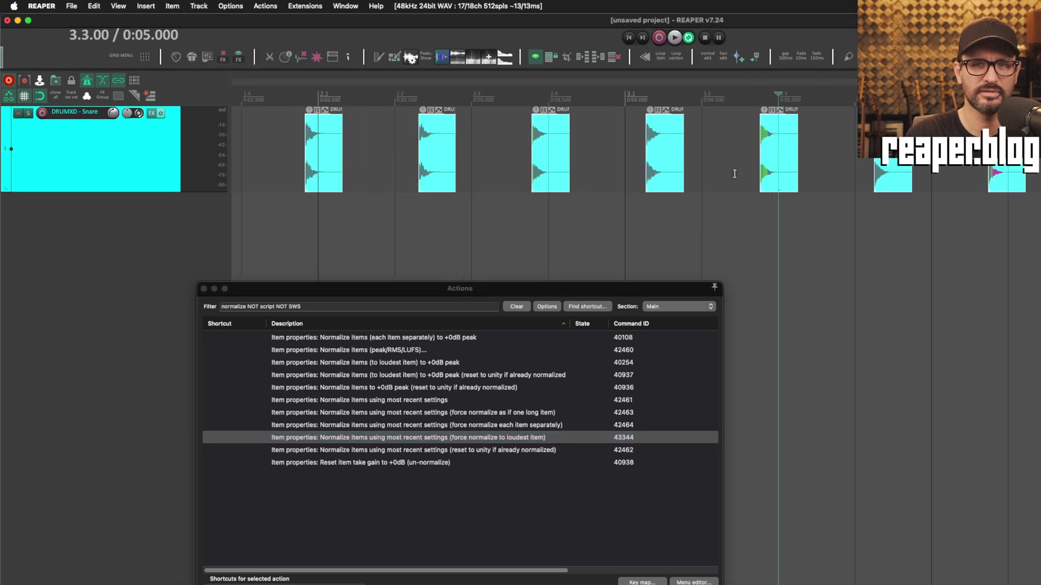
scroll(735, 174, down, 3)
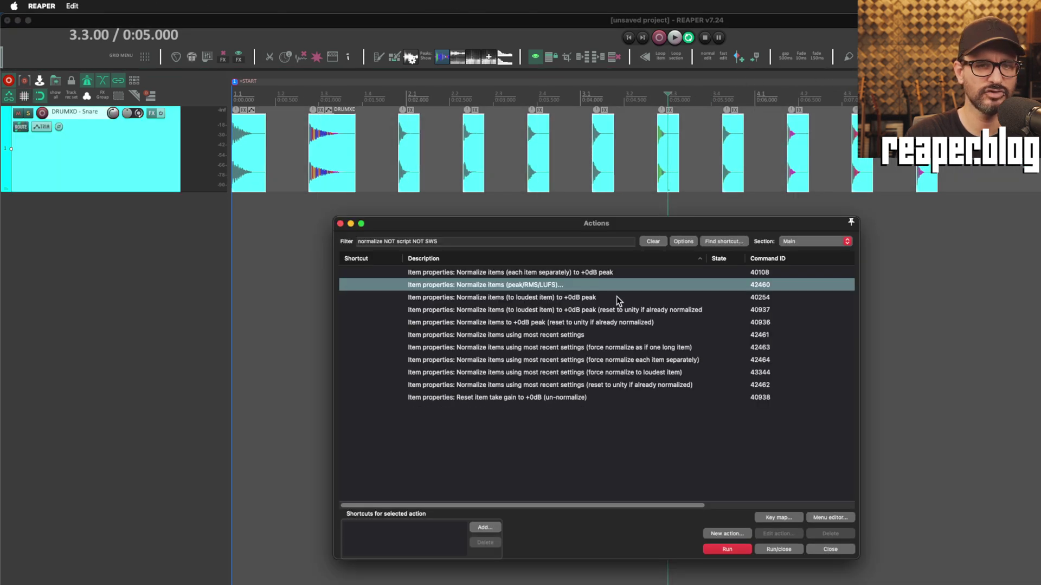
Step: Normalize the snare items by Peak, with each item normalized separately, and inspect the gain labels of the individual items
click(727, 549)
click(662, 184)
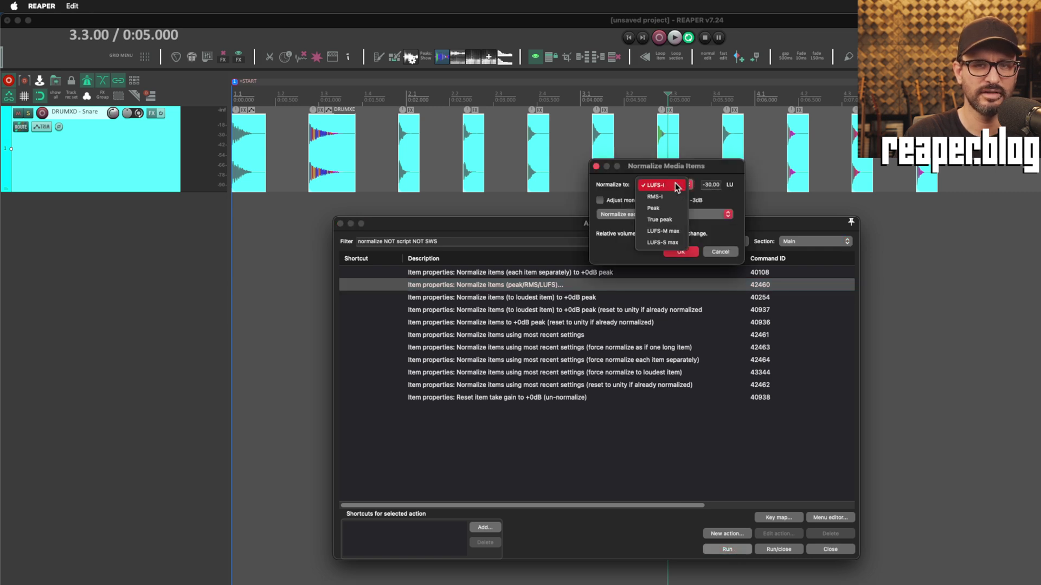
click(672, 213)
click(711, 185)
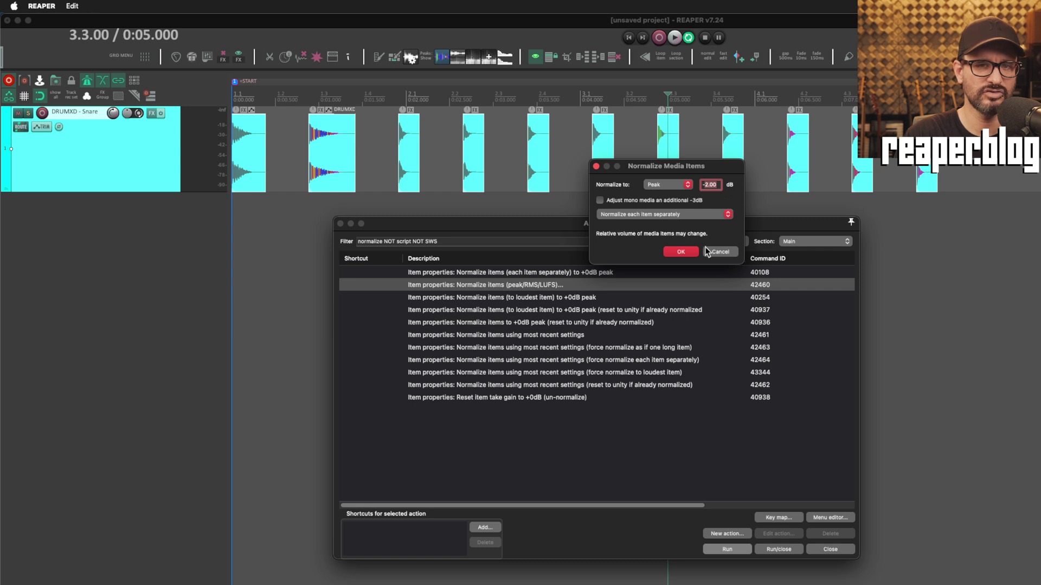
click(661, 216)
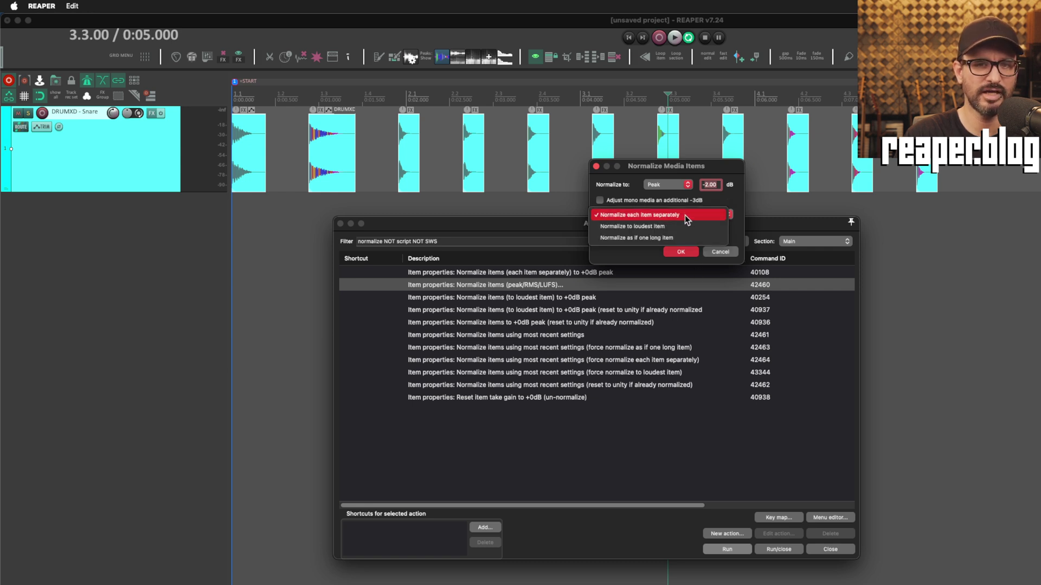
click(696, 240)
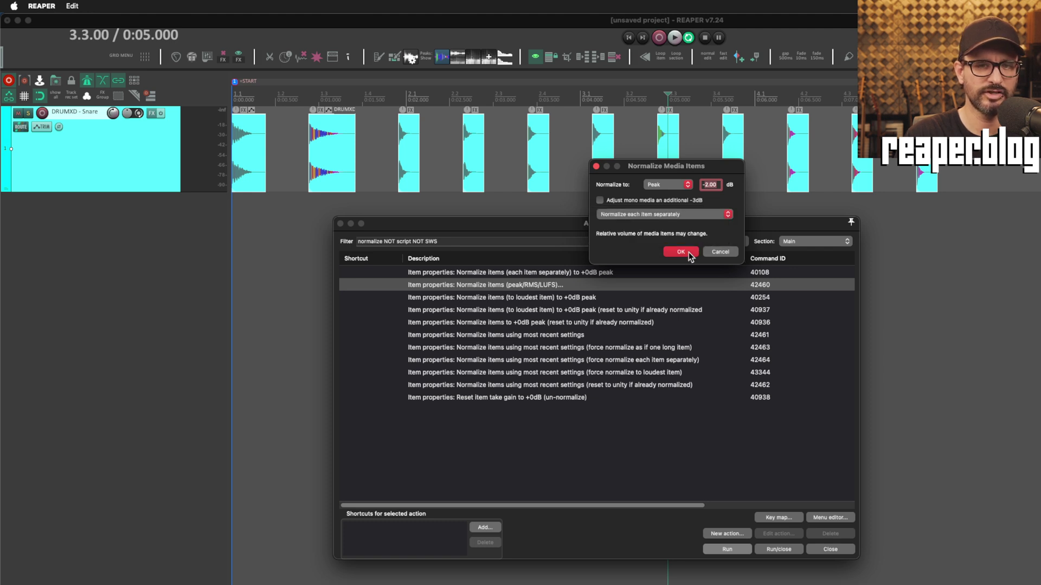
click(688, 252)
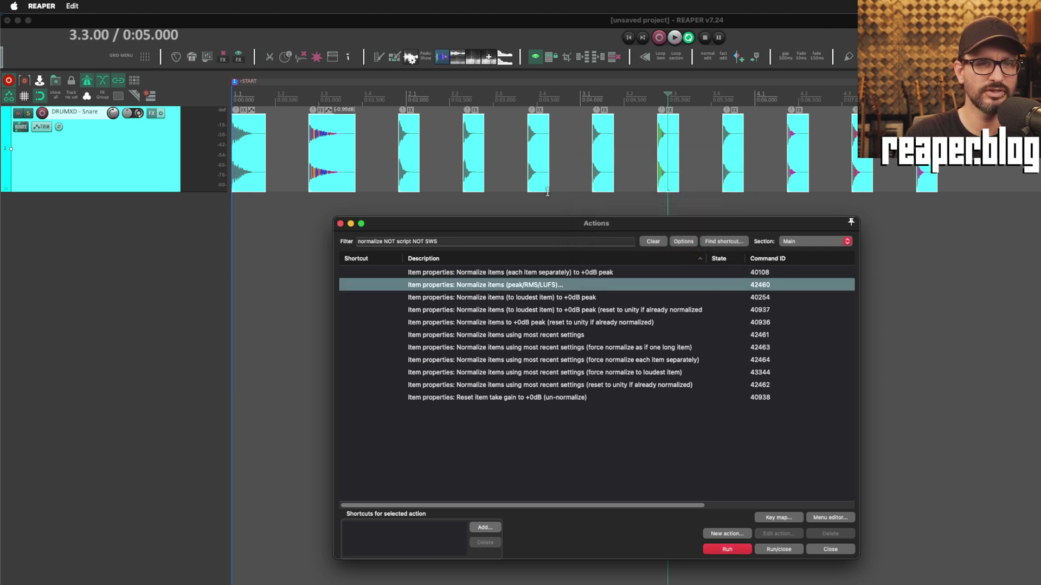
scroll(482, 152, up, 3)
scroll(483, 152, up, 3)
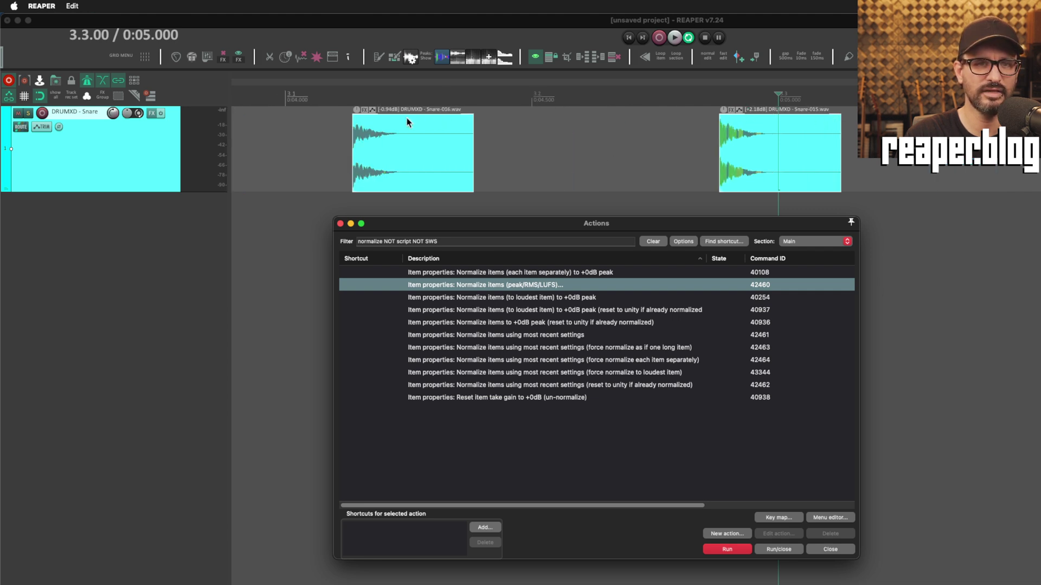
Step: Undo the peak normalization and force normalize the snare items as if one long item, using the most recent settings
scroll(407, 161, down, 5)
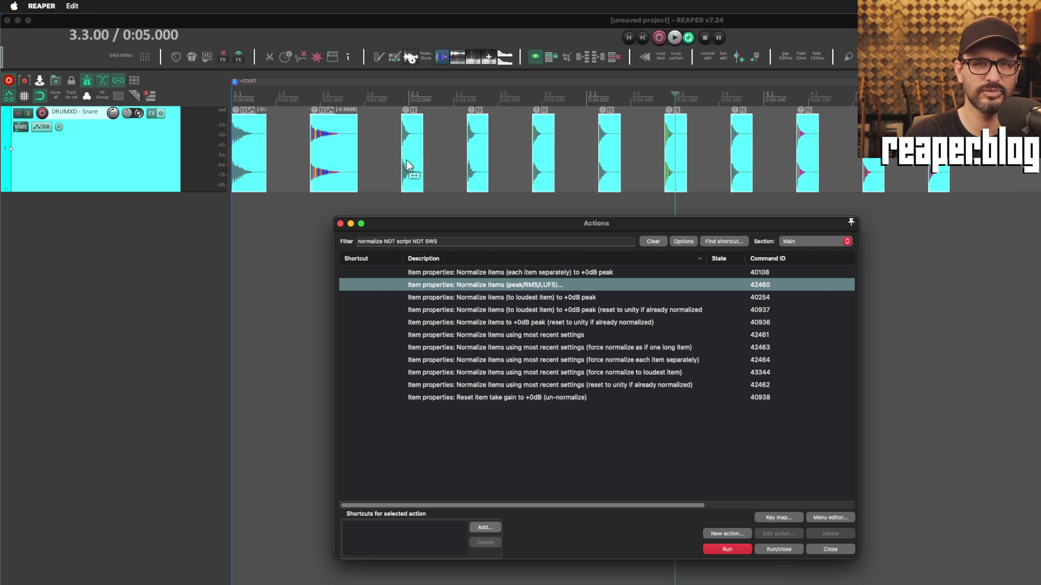
key(super+z)
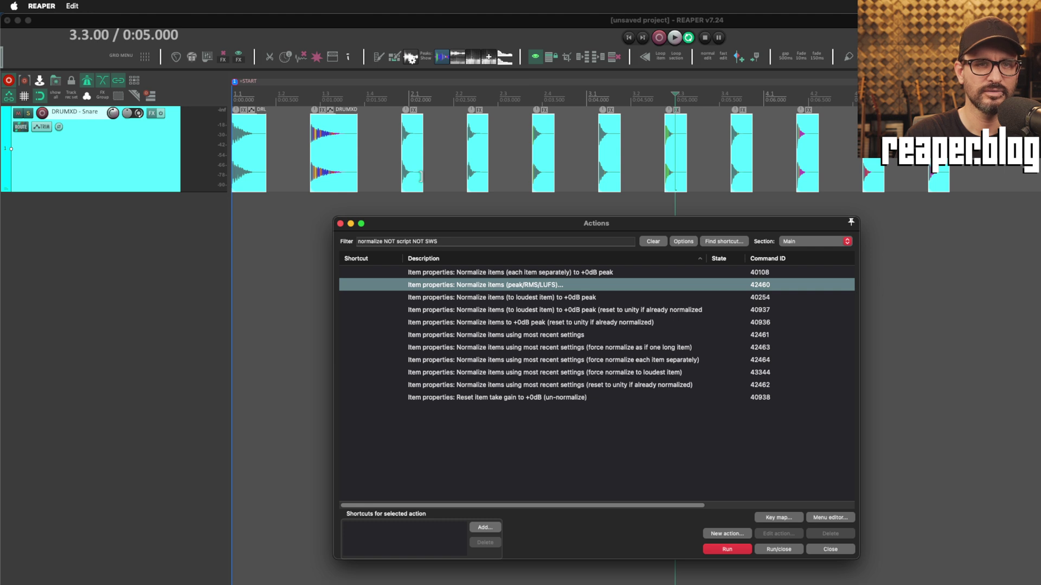
click(649, 348)
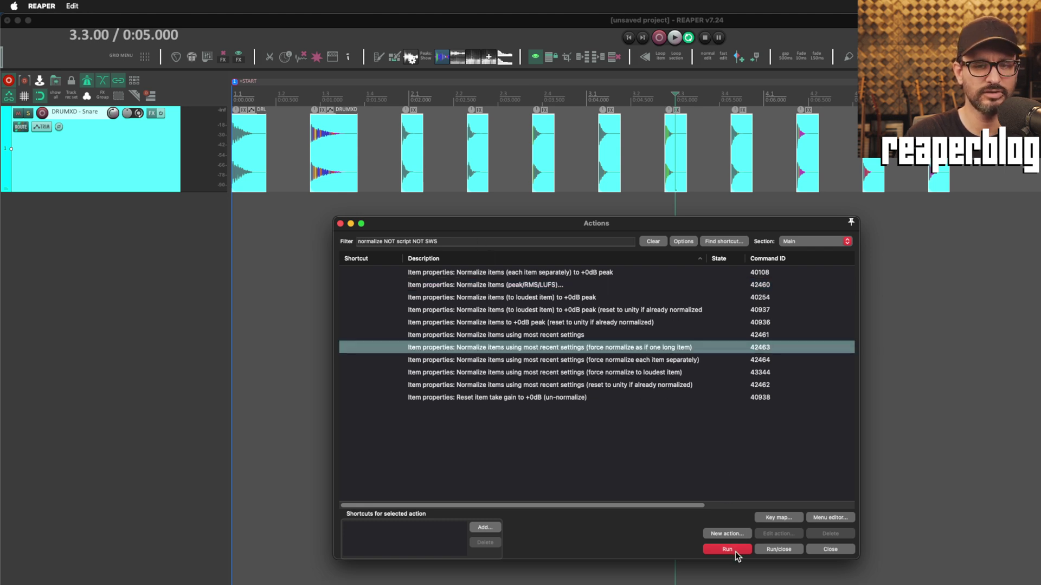
click(727, 549)
click(479, 185)
scroll(479, 186, up, 1)
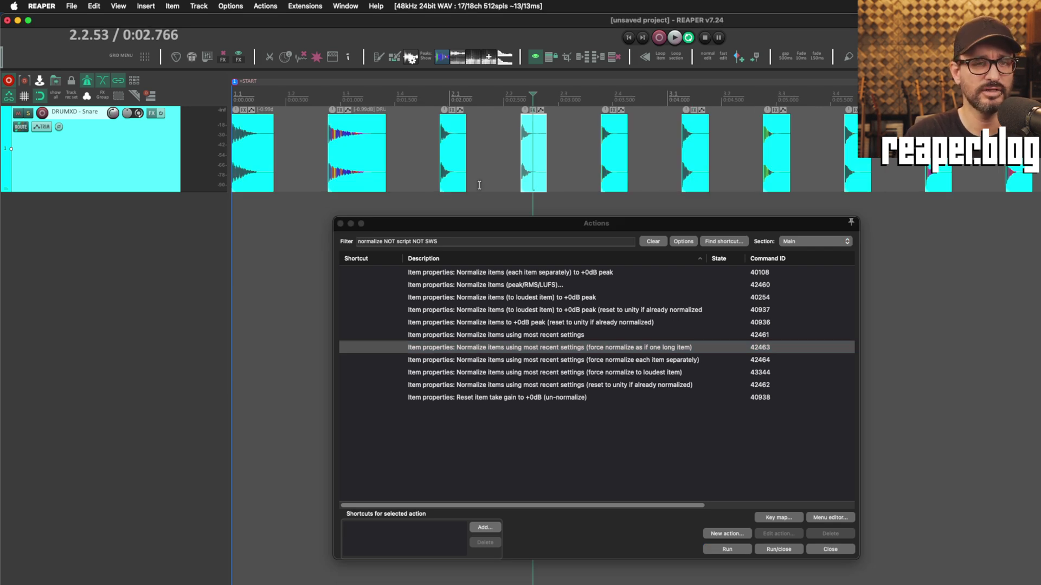
Step: Reselect all the snare items and force normalize them to the loudest item with the most recent settings
click(647, 376)
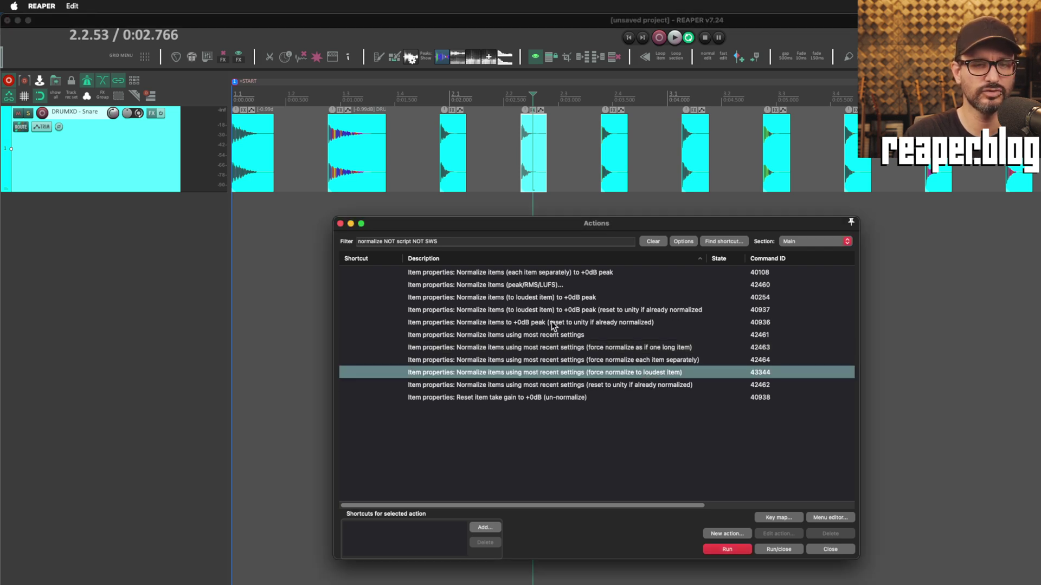
click(127, 172)
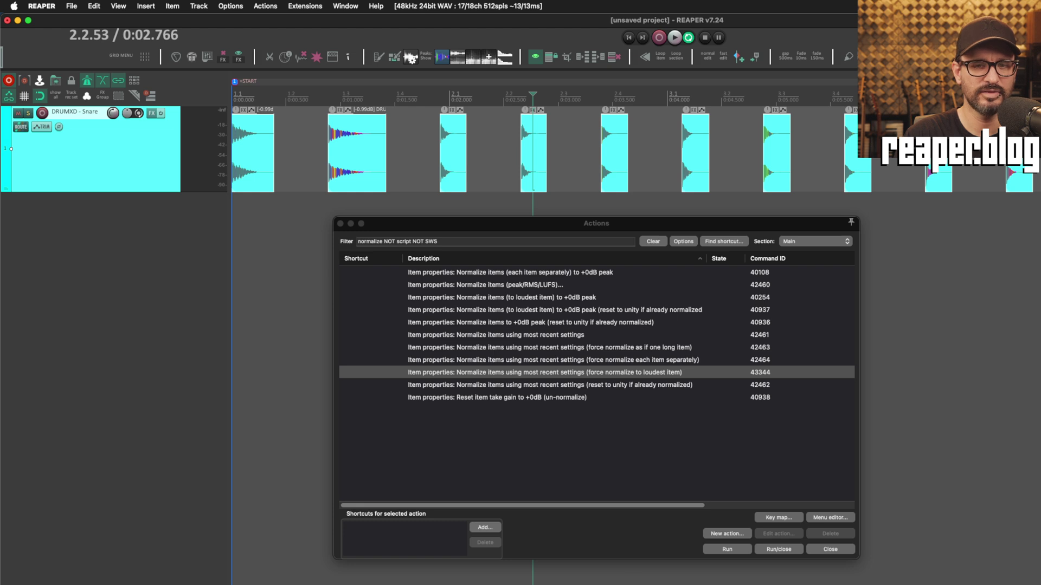
click(728, 549)
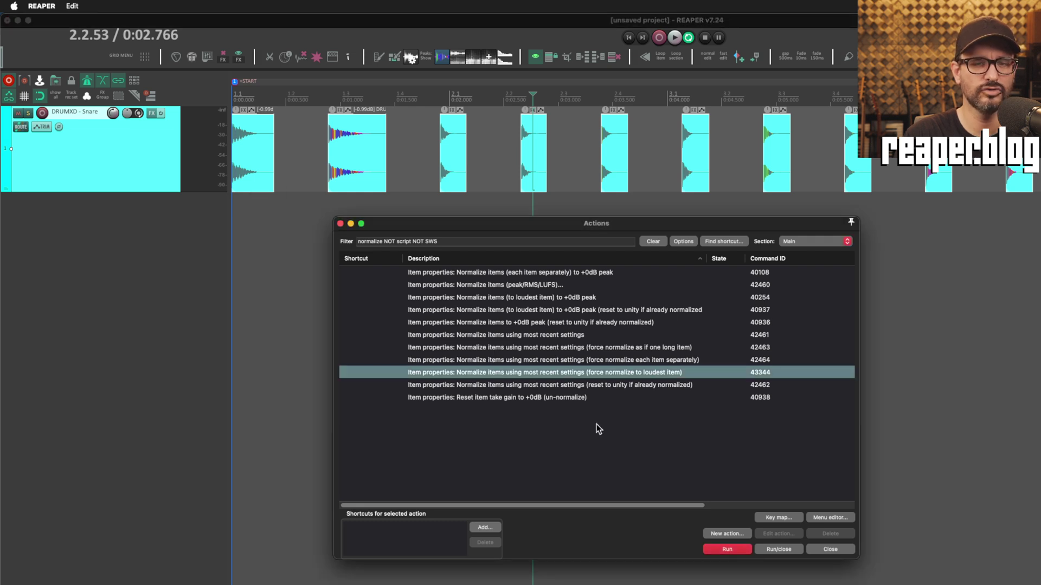
Step: Normalize the snare items to LUFS-S max at -30.00 LU, with each item normalized separately
click(608, 385)
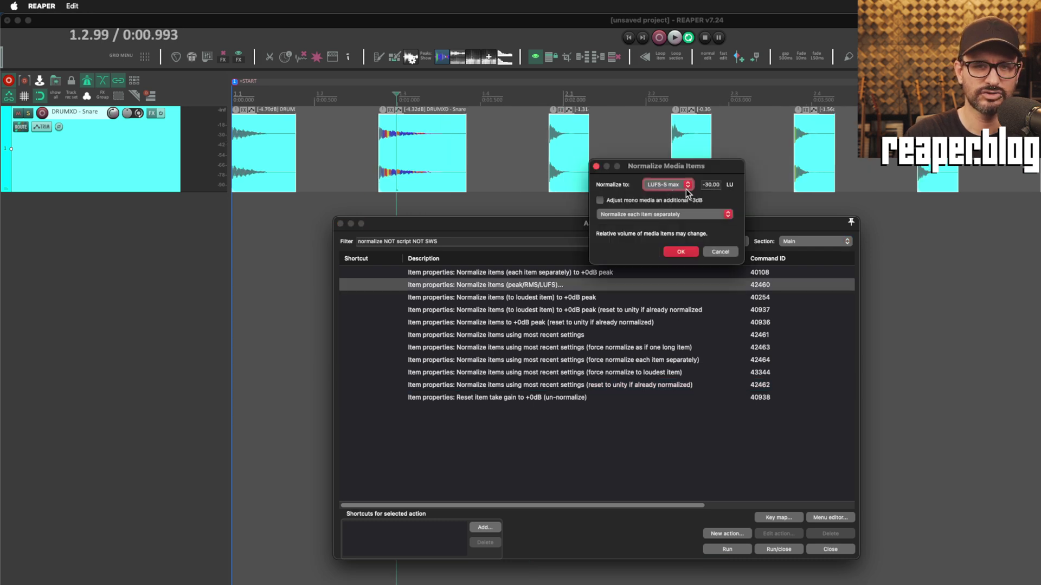
click(673, 215)
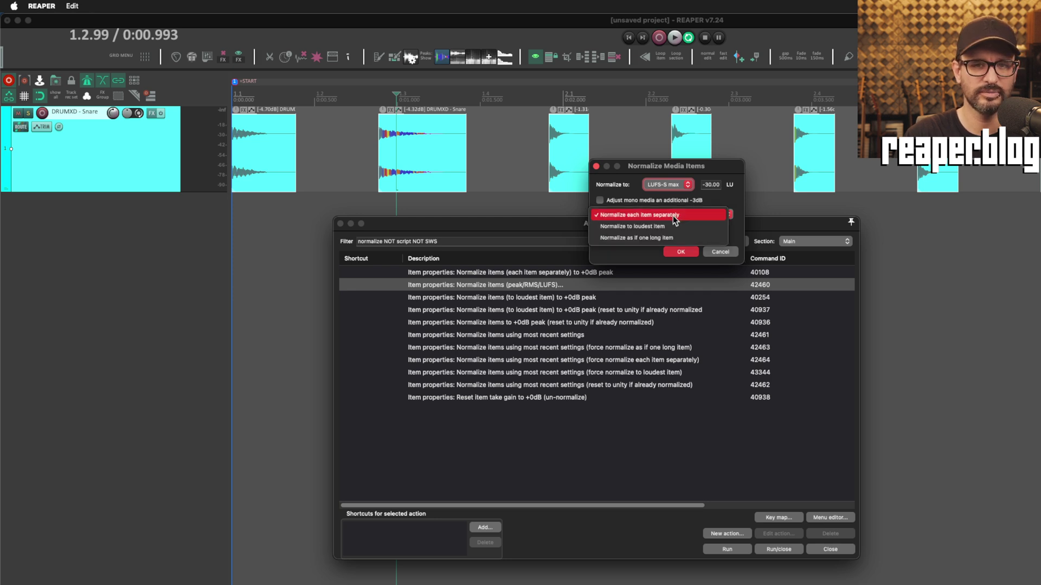
click(668, 215)
click(683, 253)
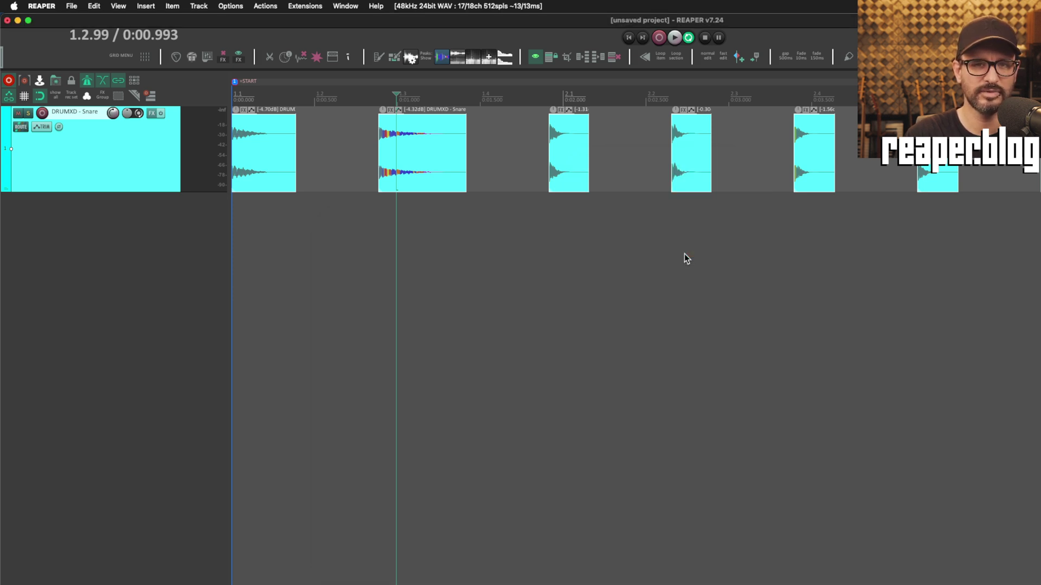
Step: Reuse the LUFS-S settings to force normalize the snares as if one long item, and again to the loudest item
key(shift+/)
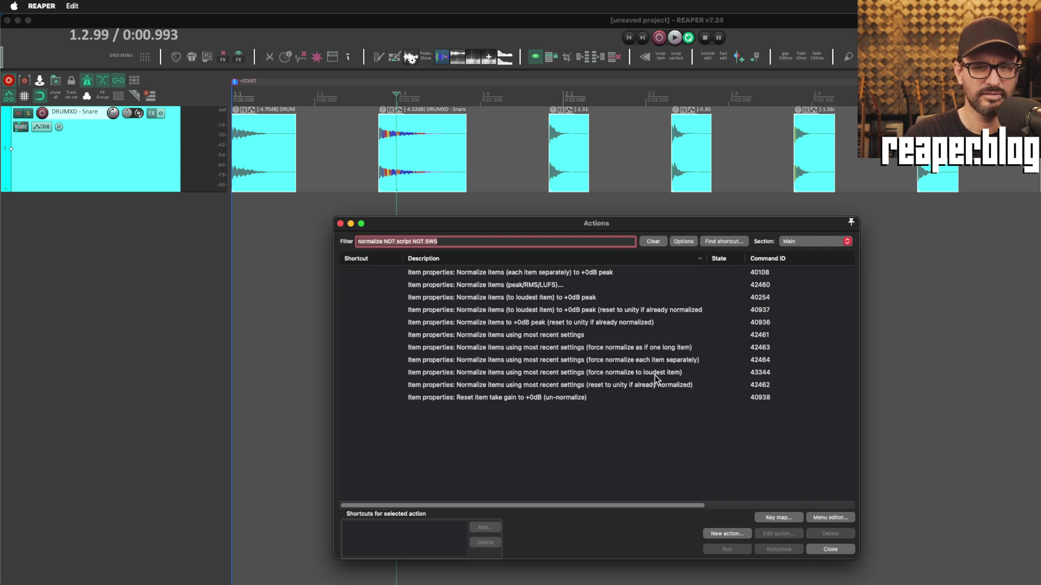
click(668, 361)
click(675, 348)
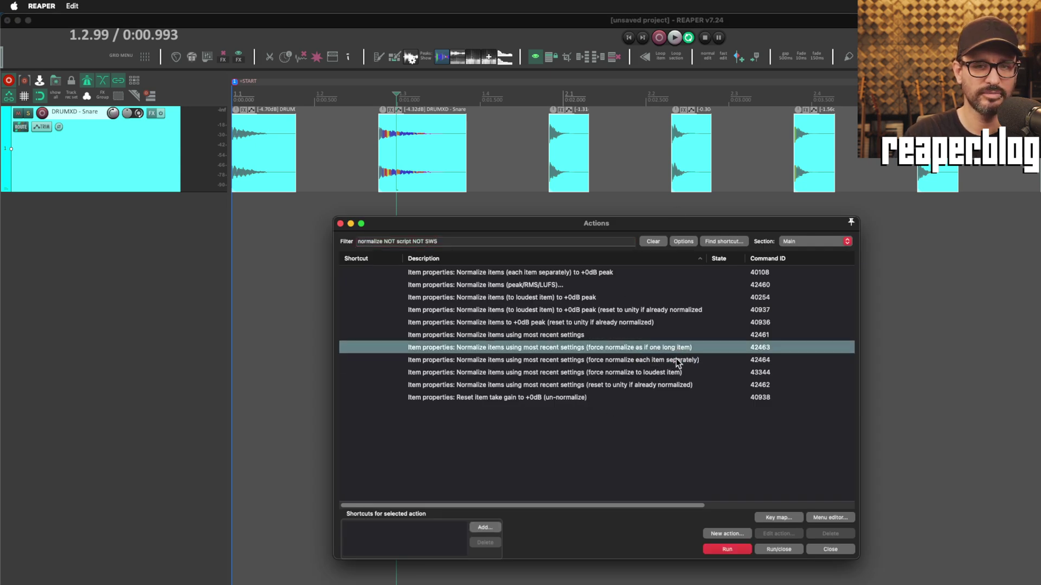
click(727, 549)
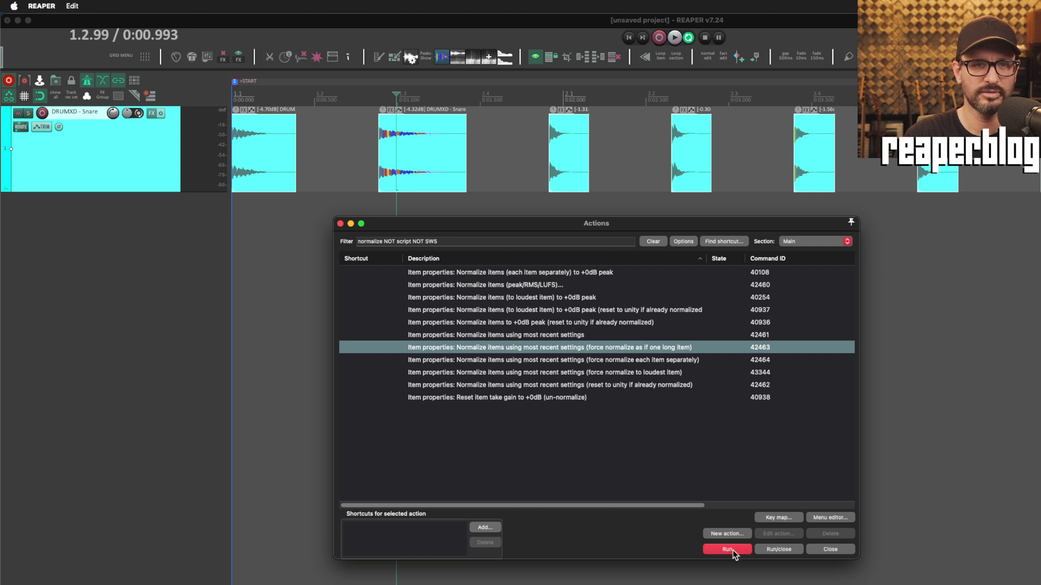
click(658, 375)
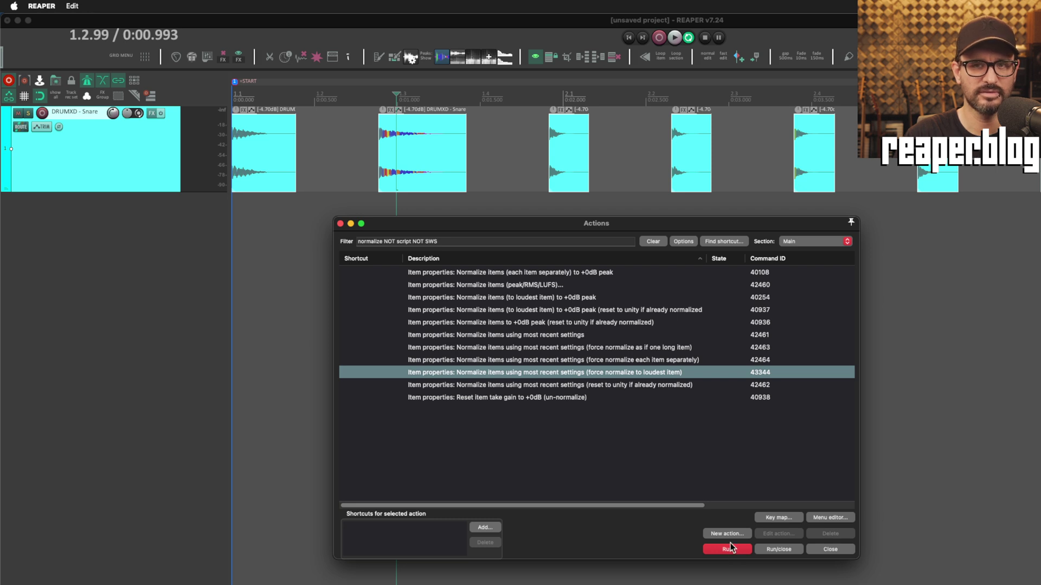
Step: Force normalize each snare item separately with the most recent settings, and reset the item take gain to +0dB
click(678, 362)
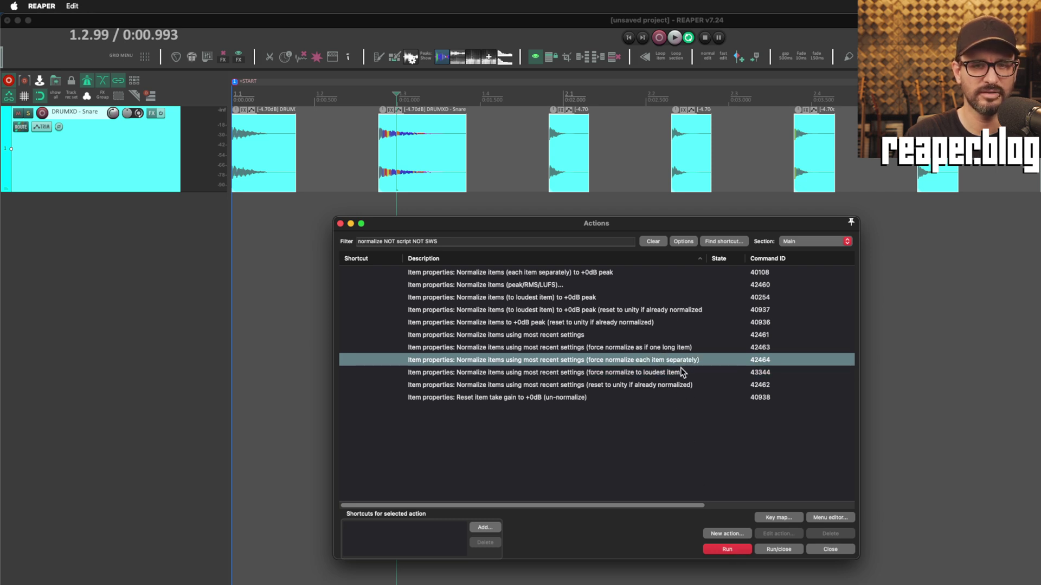
click(727, 550)
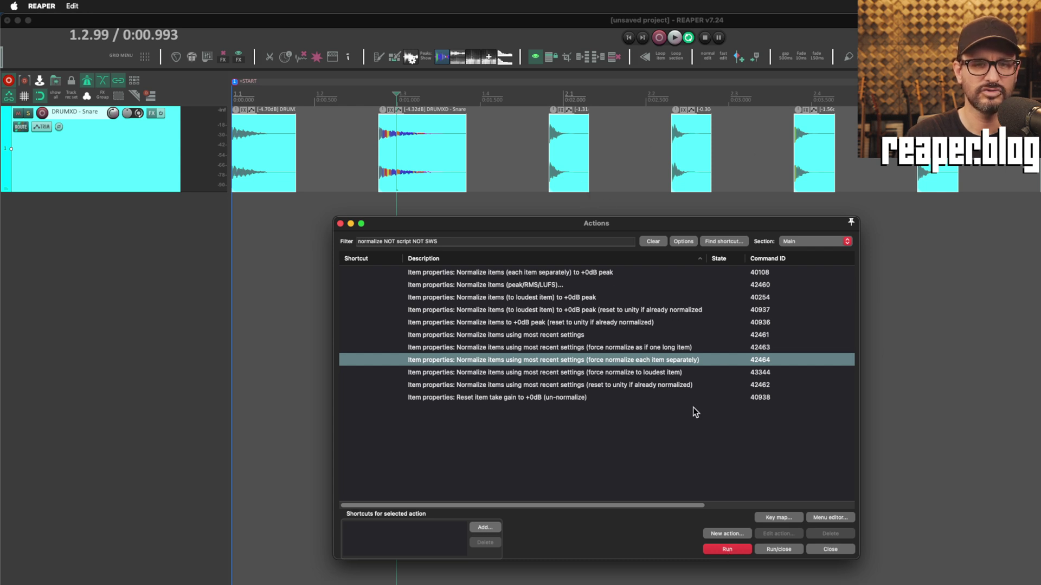
click(556, 400)
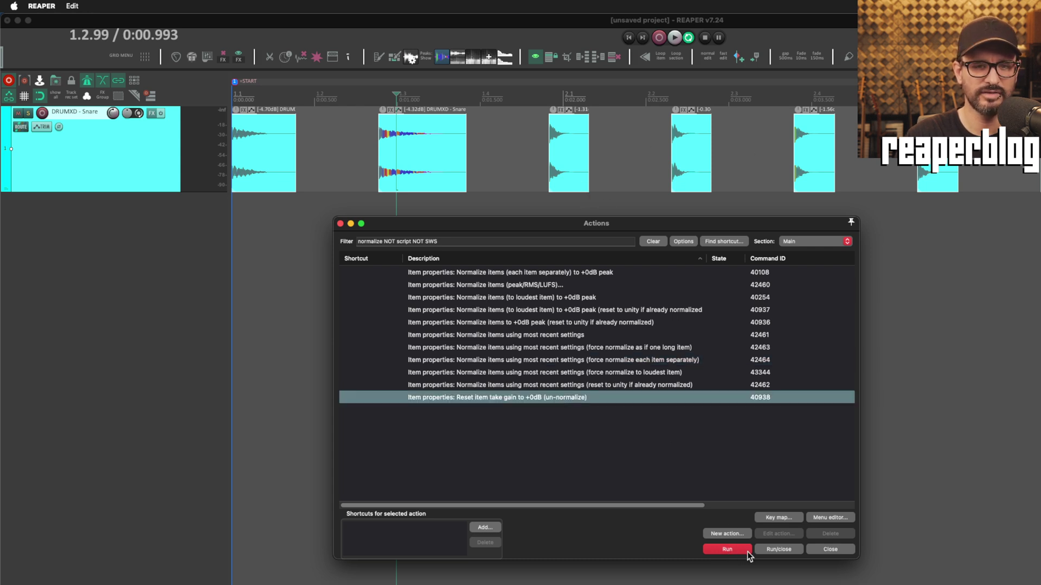
click(725, 549)
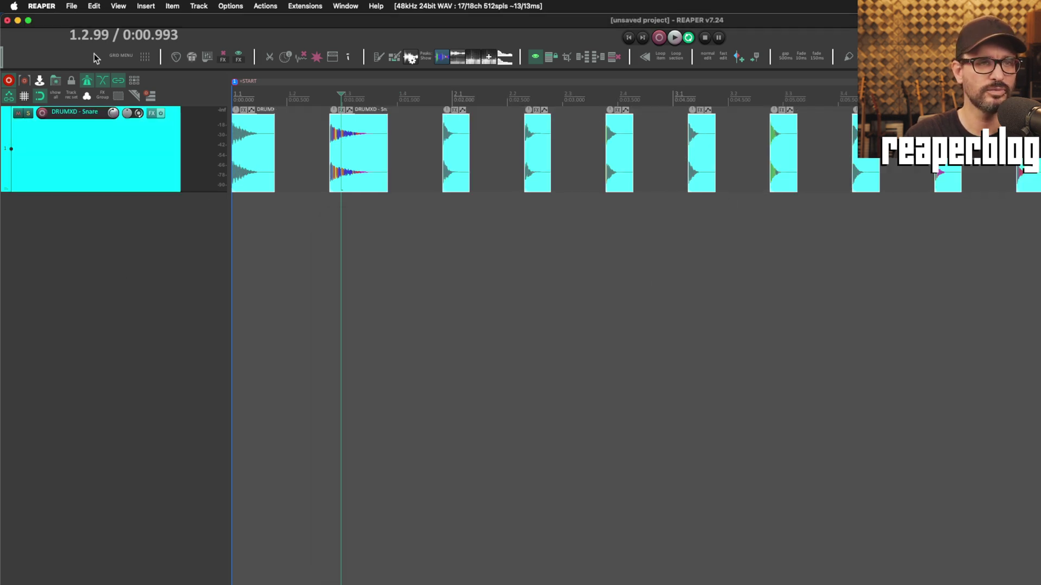
Step: Open the render settings, set the source to Selected media items, and examine the normalize/limit/fade options
click(71, 6)
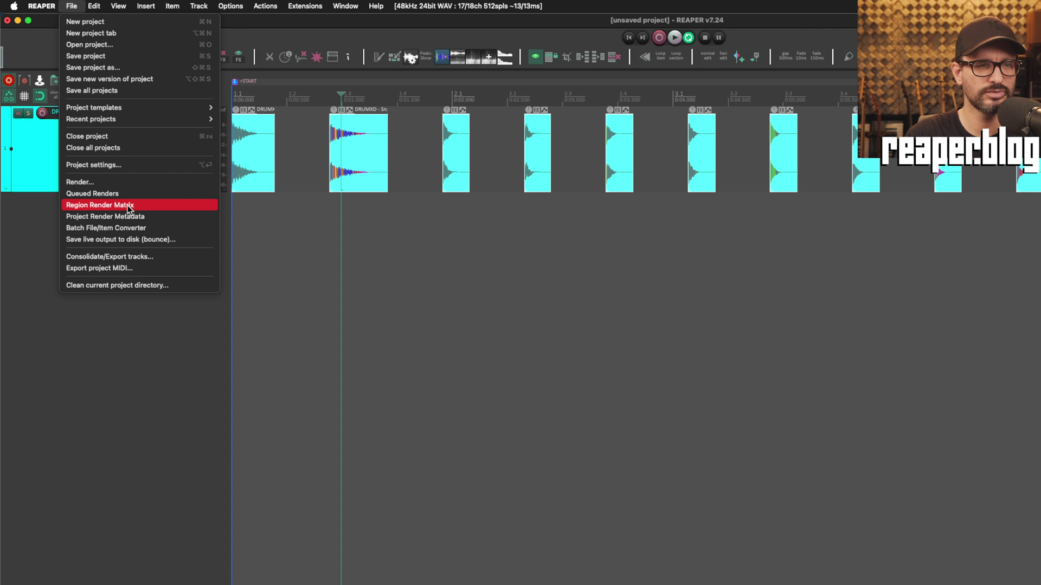
click(130, 183)
click(441, 171)
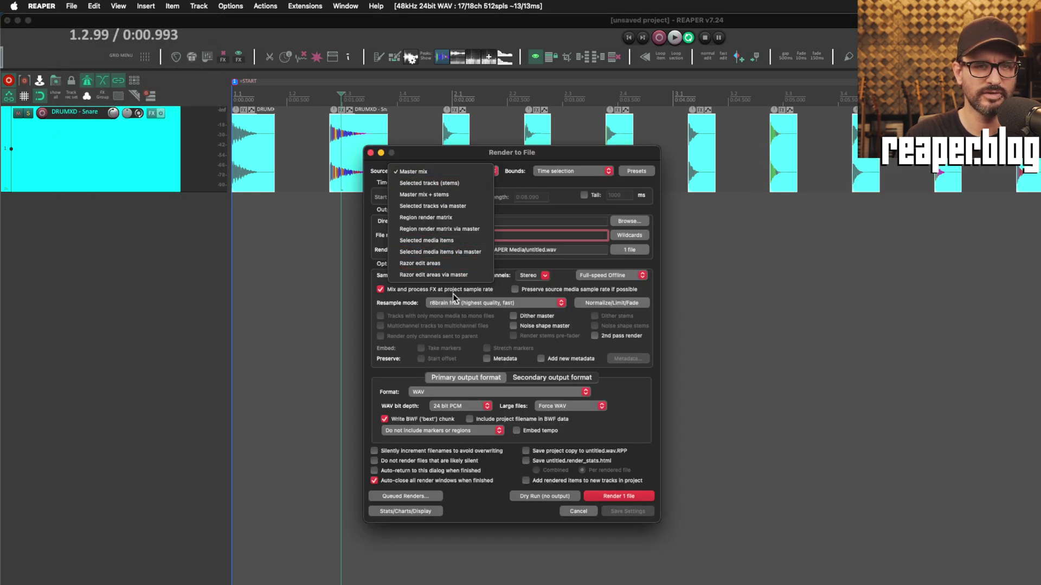
click(441, 241)
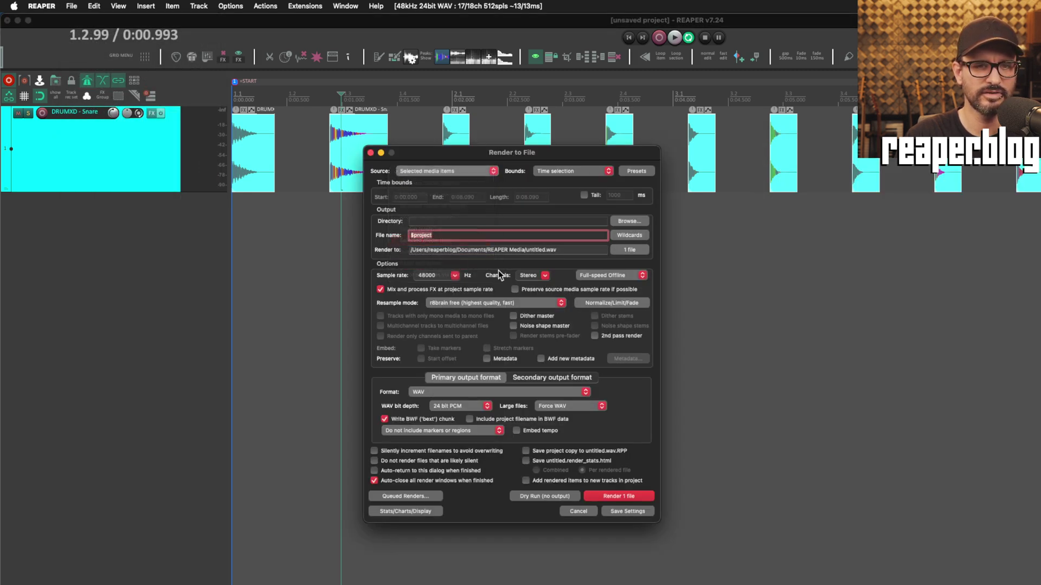
click(603, 304)
click(639, 374)
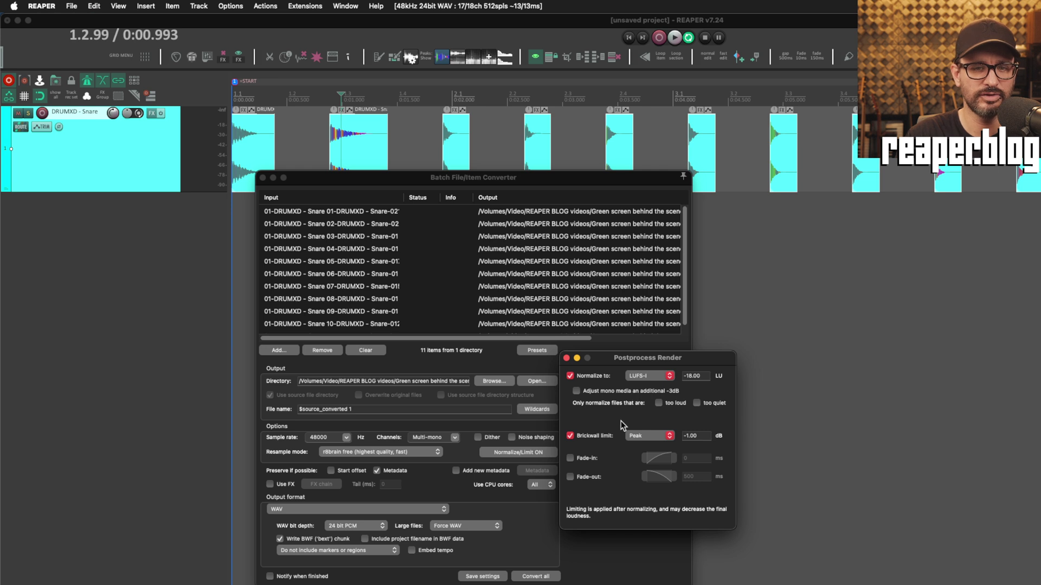
Step: Examine the batch converter's postprocess normalization choices, and widen its Input column to read the full item names
click(662, 374)
click(664, 375)
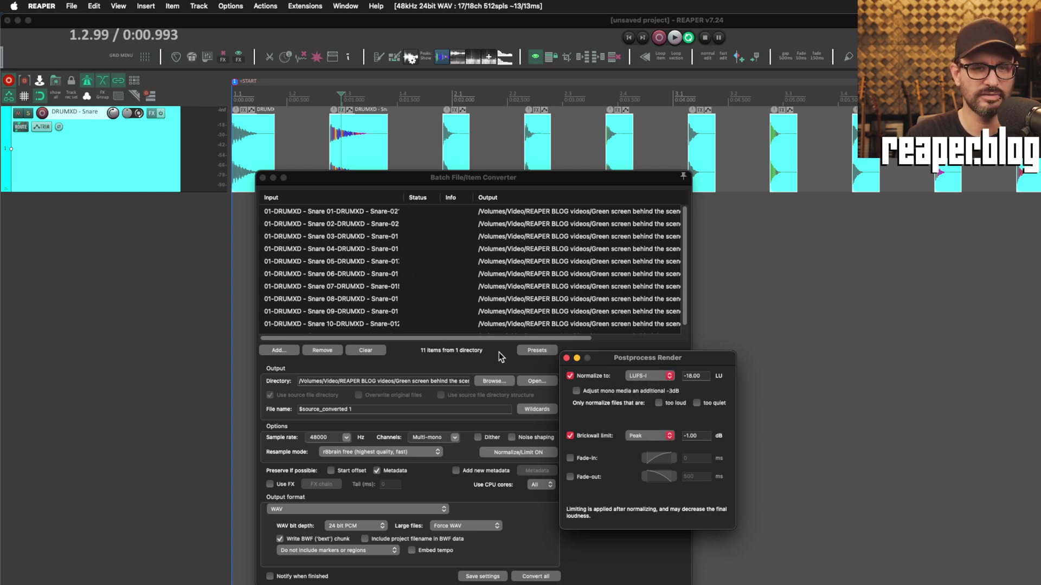
click(566, 359)
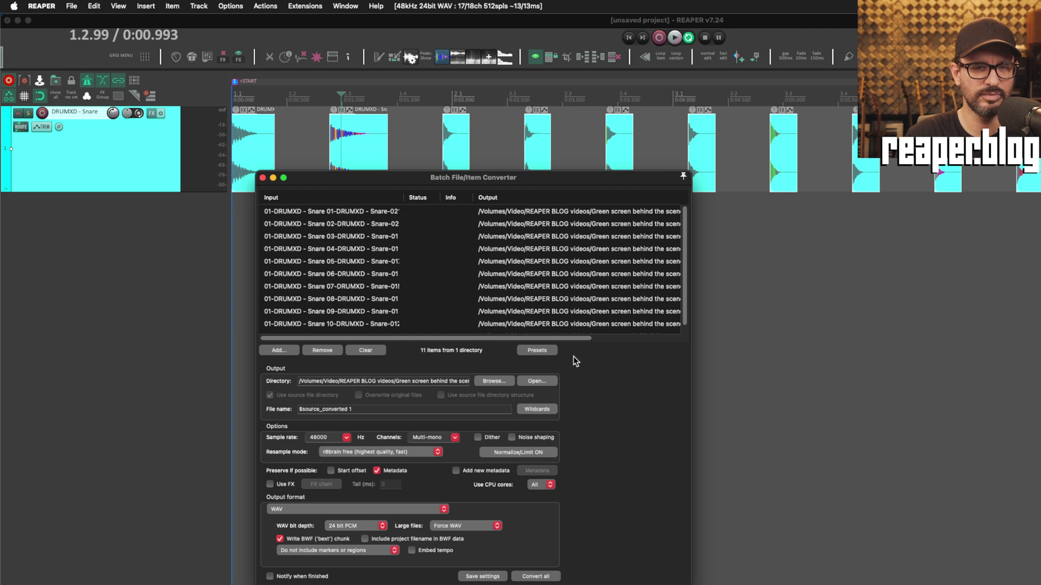
drag(403, 197, 445, 197)
mouse_move(468, 339)
mouse_down()
mouse_move(500, 340)
mouse_move(463, 340)
mouse_up()
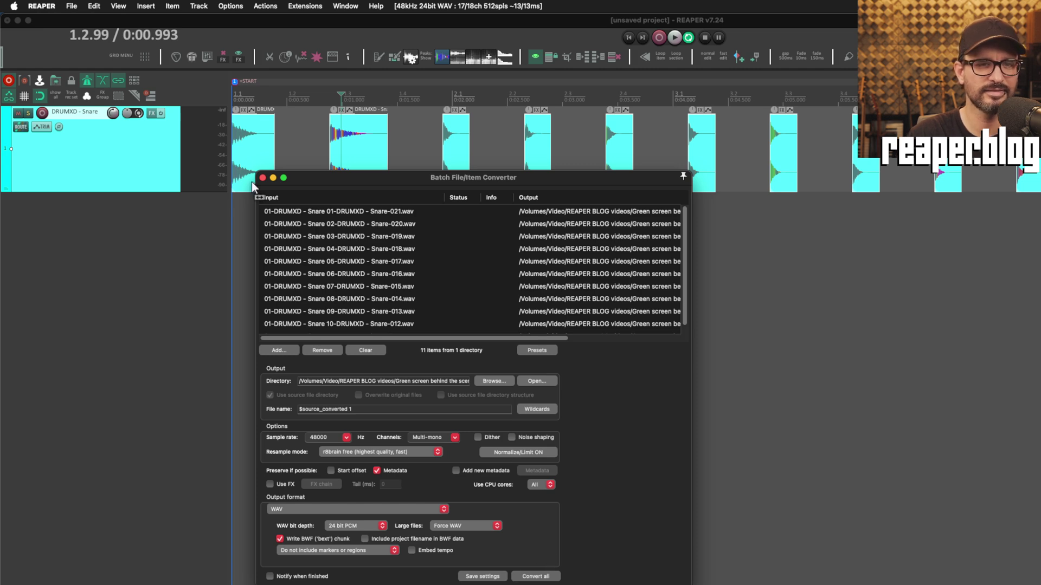
click(262, 178)
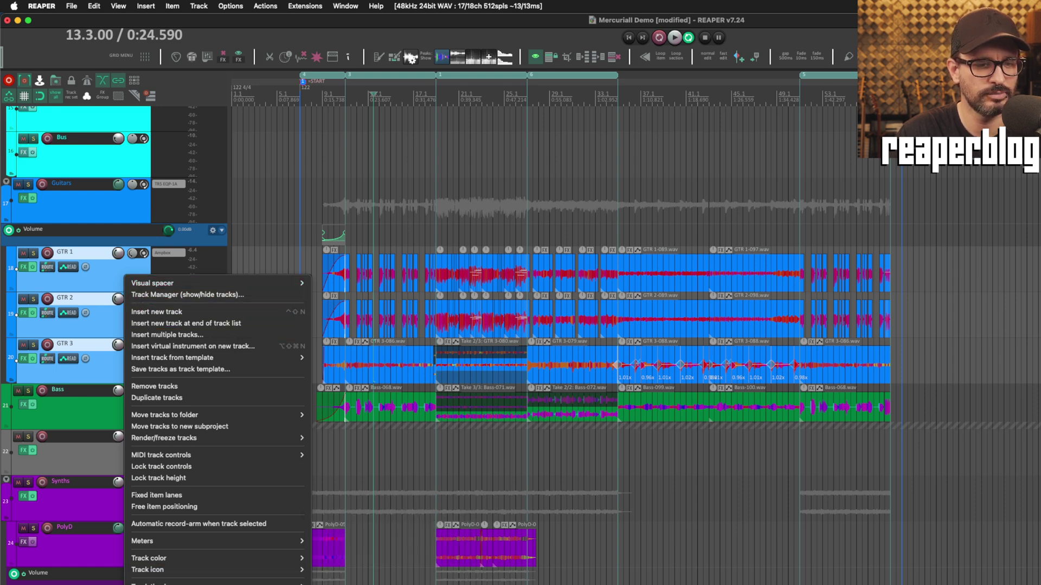
Step: Open the grouping parameters for tracks GTR 1, GTR 2 and GTR 3 and extend the group choice to Group 16 .. Group 128
click(157, 582)
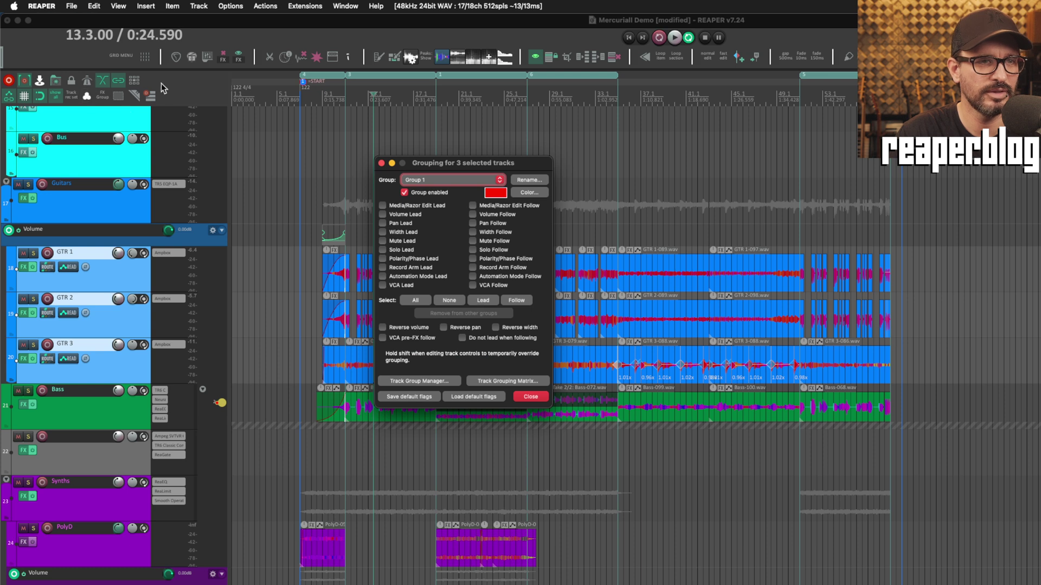
drag(468, 166, 462, 162)
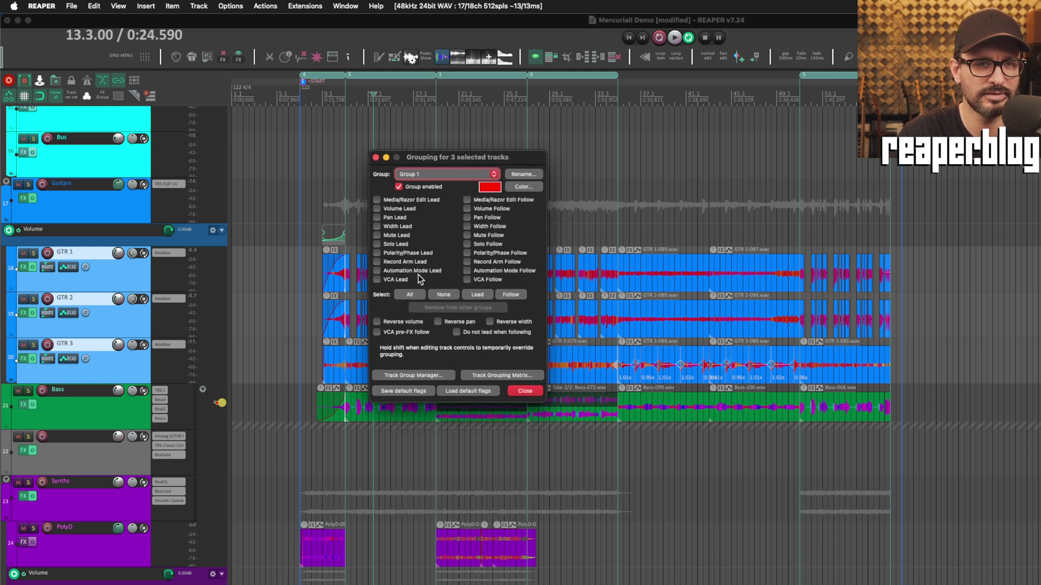
click(456, 174)
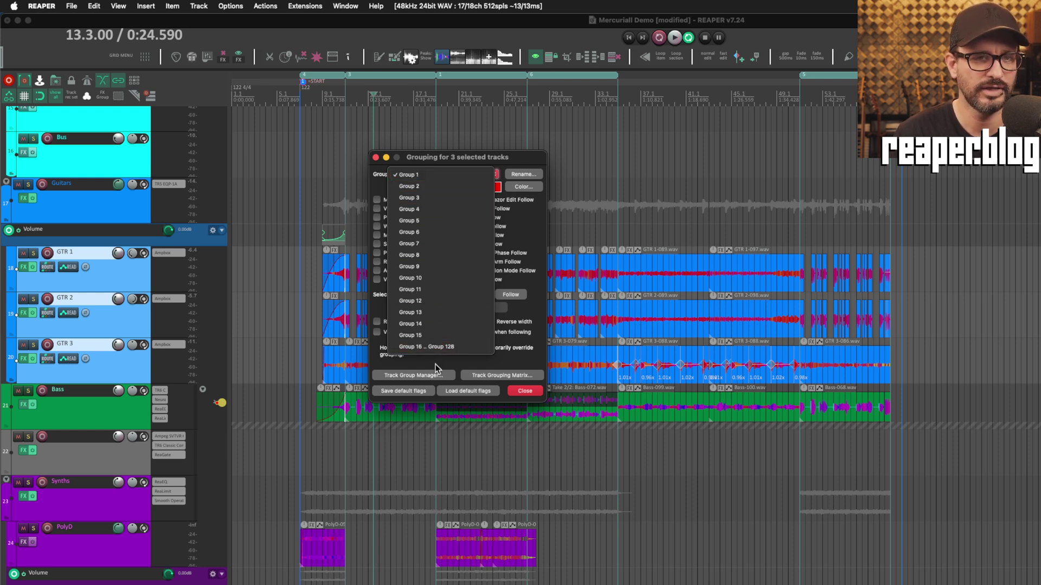
click(450, 163)
click(450, 177)
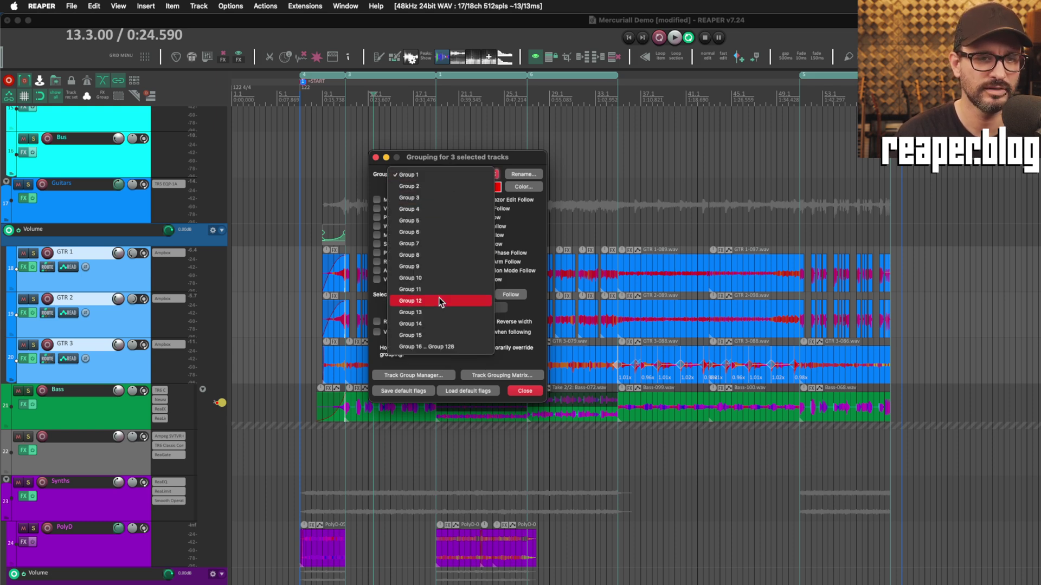
click(451, 349)
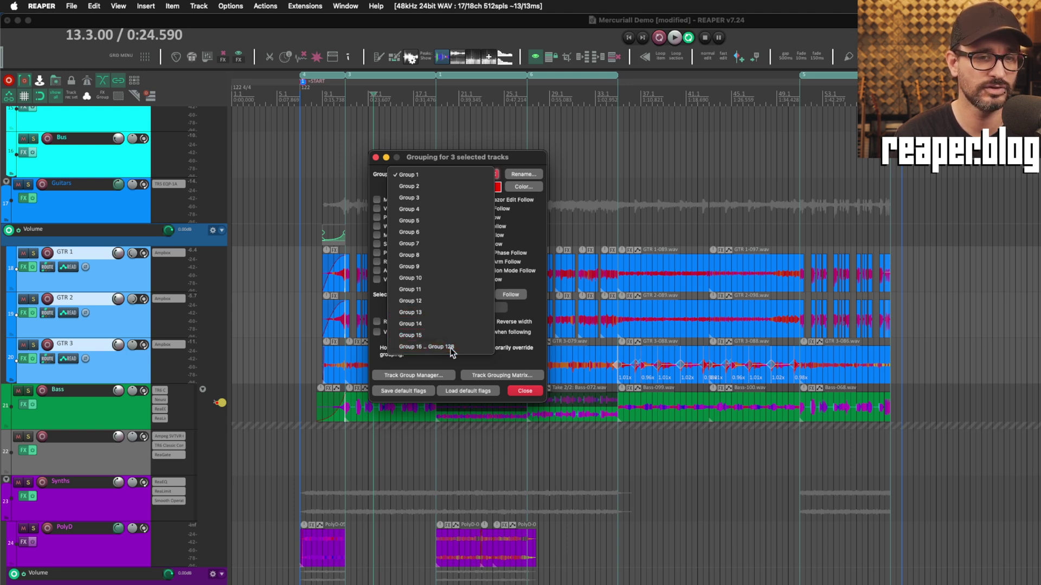
Step: Examine the extended group choices up to Group 31 .. Group 128, and return the group selection to Group 1
click(459, 174)
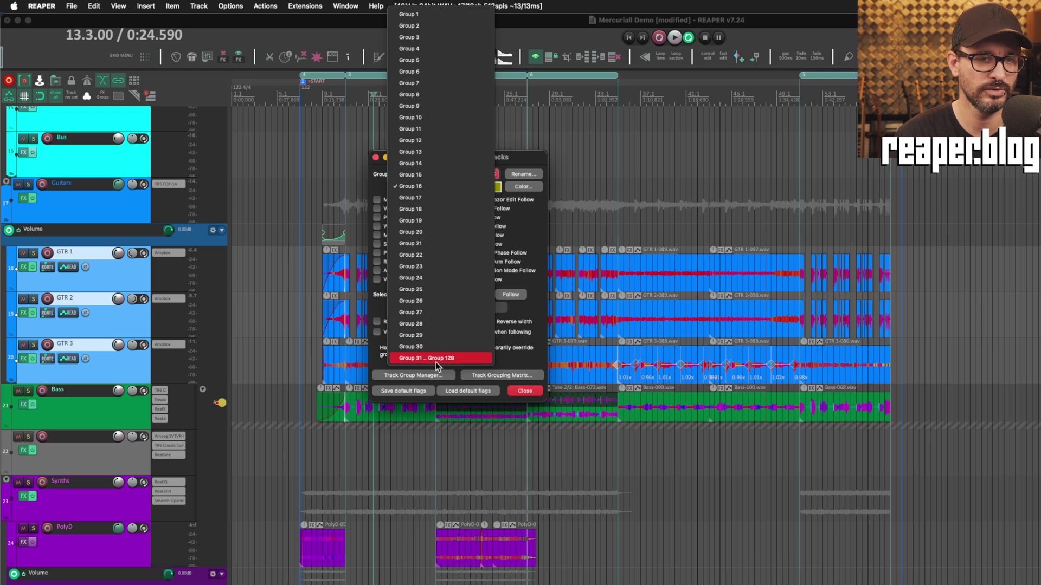
click(413, 15)
click(427, 175)
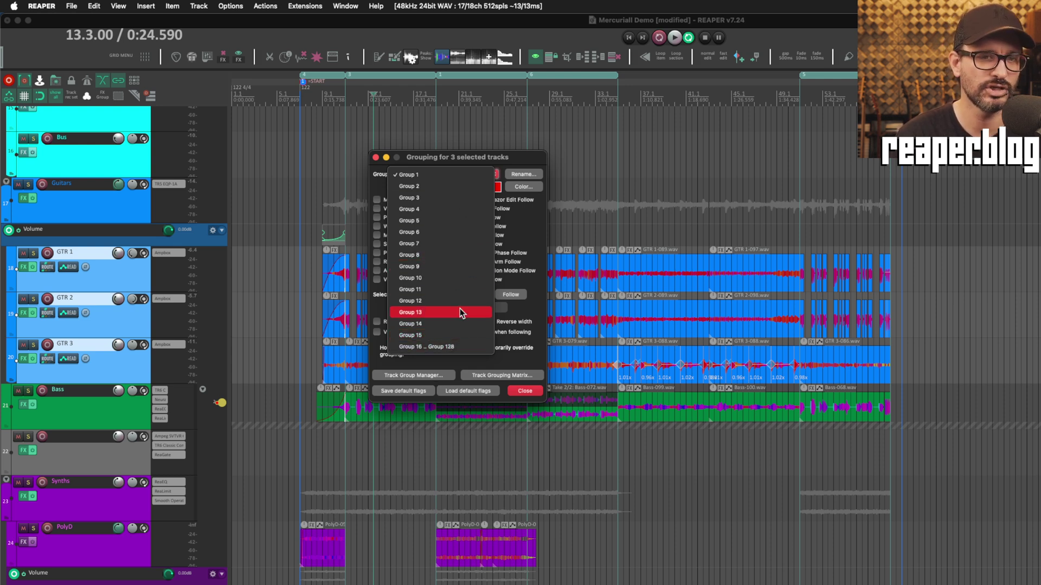
click(499, 157)
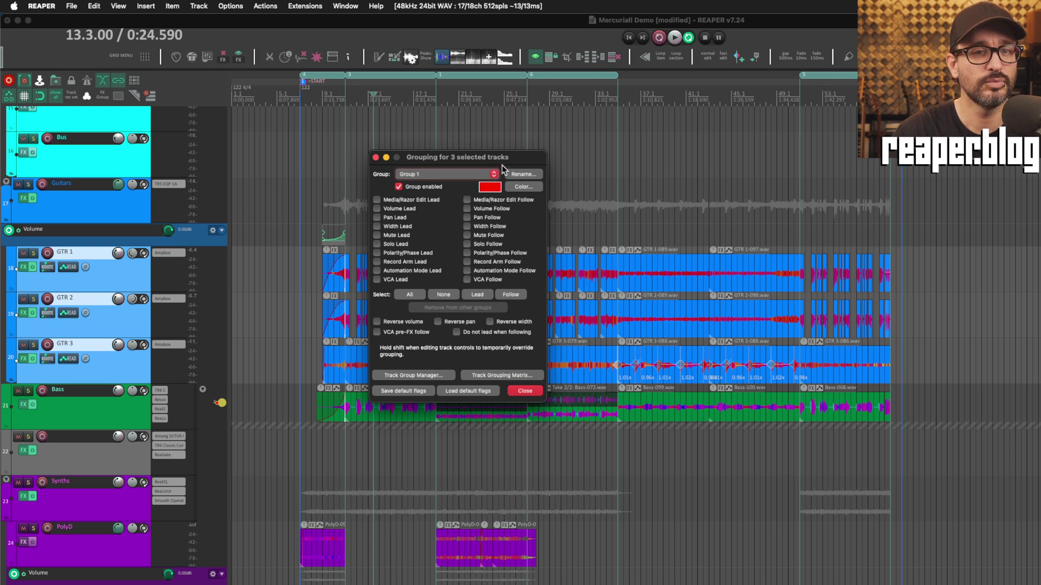
Step: Rename Group 1 as guitars and load the default grouping flags for tracks GTR 1, GTR 2 and GTR 3
click(486, 174)
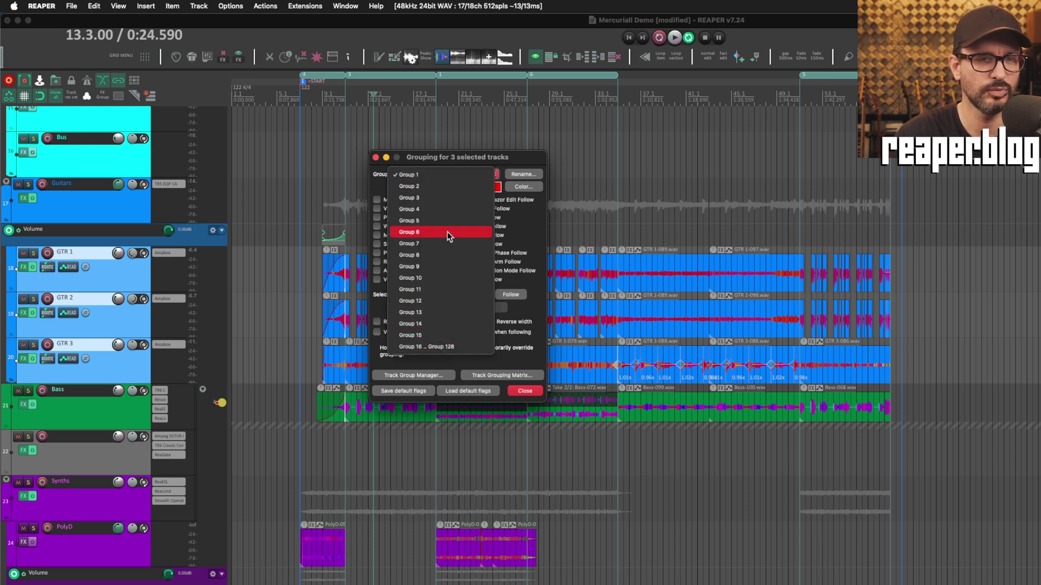
click(432, 174)
click(529, 177)
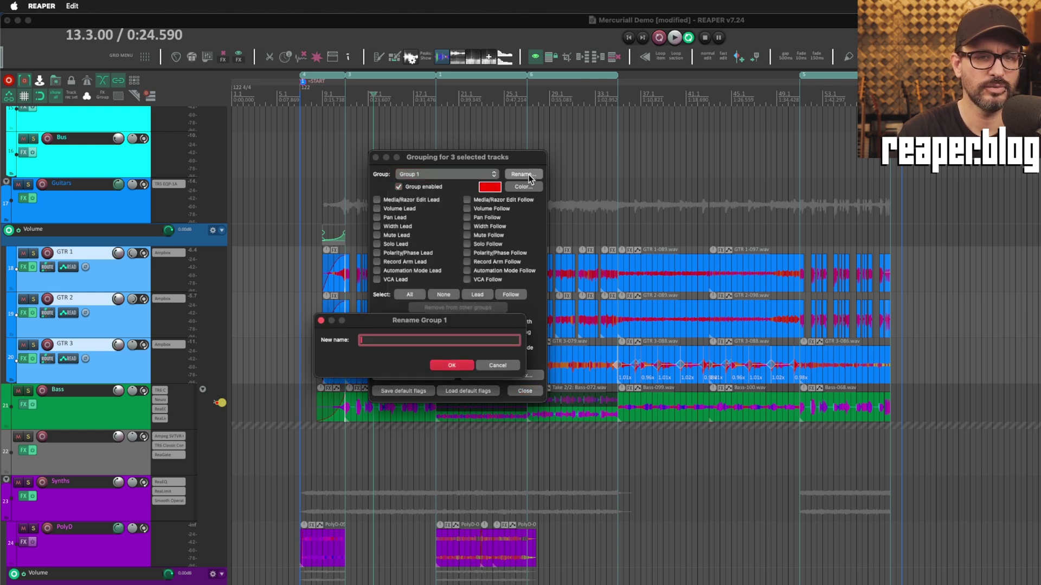
text(guitars)
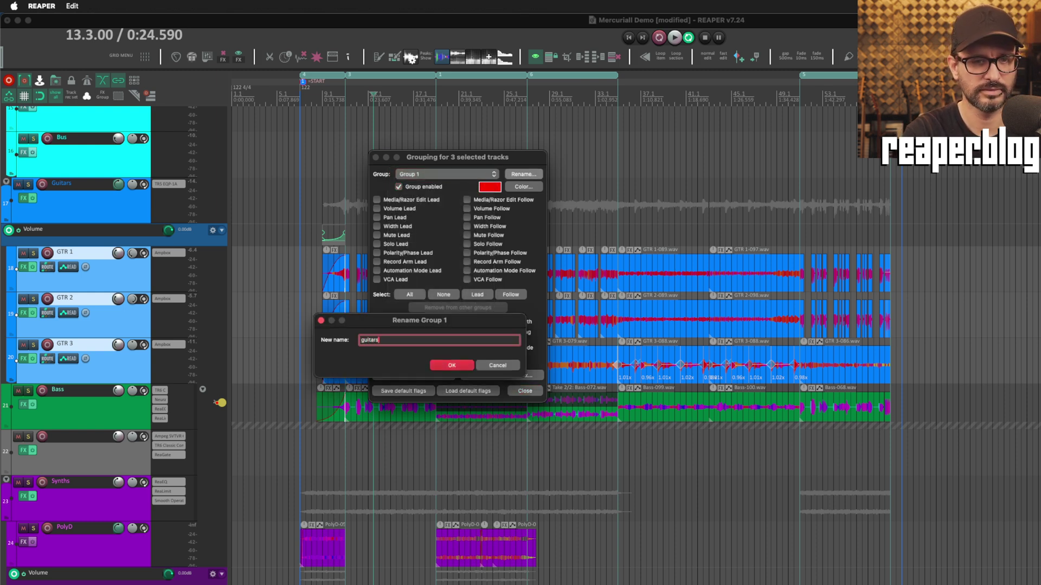
key(Return)
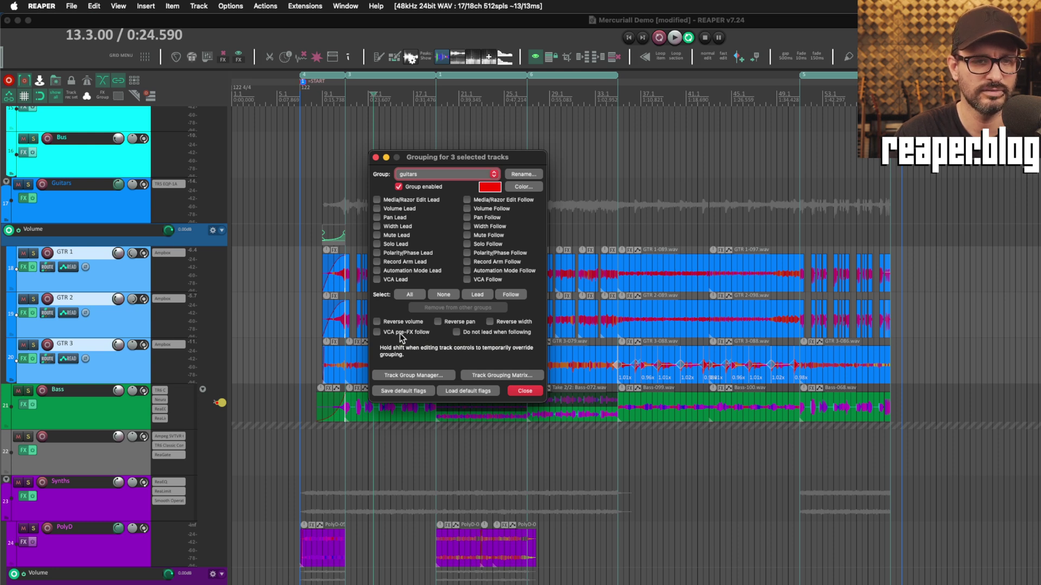
click(468, 391)
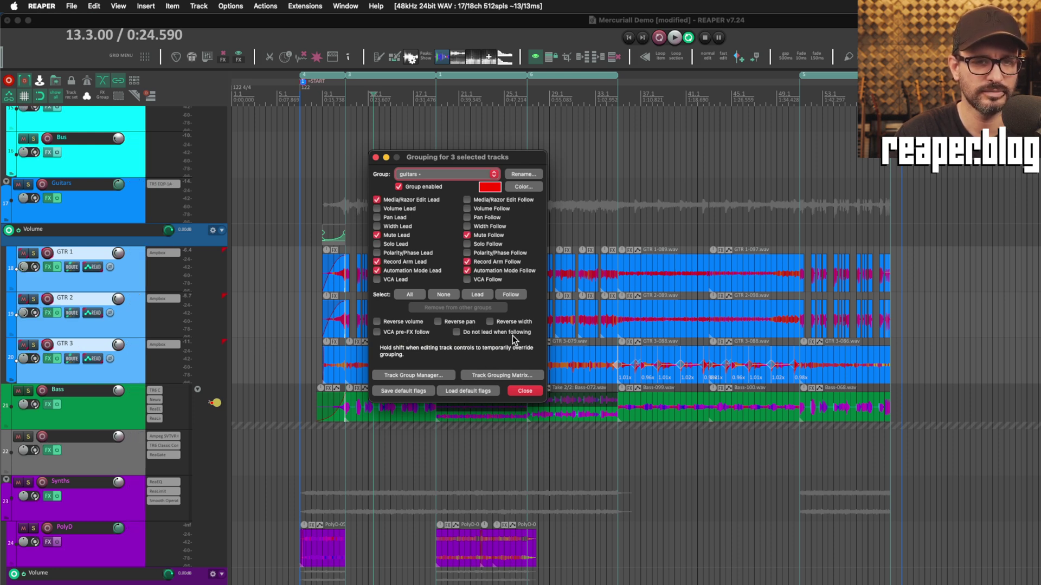
click(466, 174)
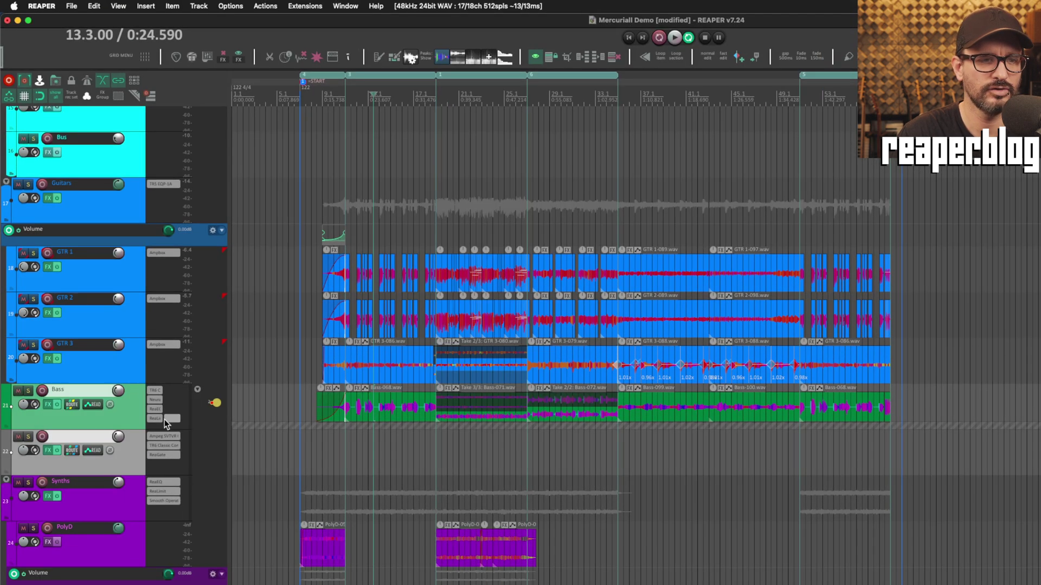
Step: Assign the Bass track and the unnamed track below it to Group 2 with the default grouping flags
click(85, 97)
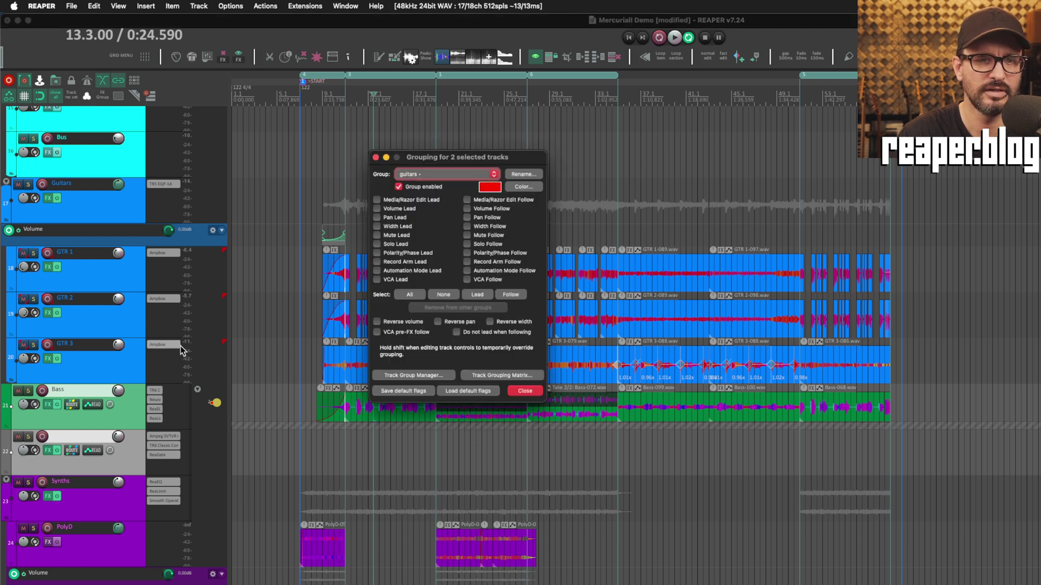
click(421, 175)
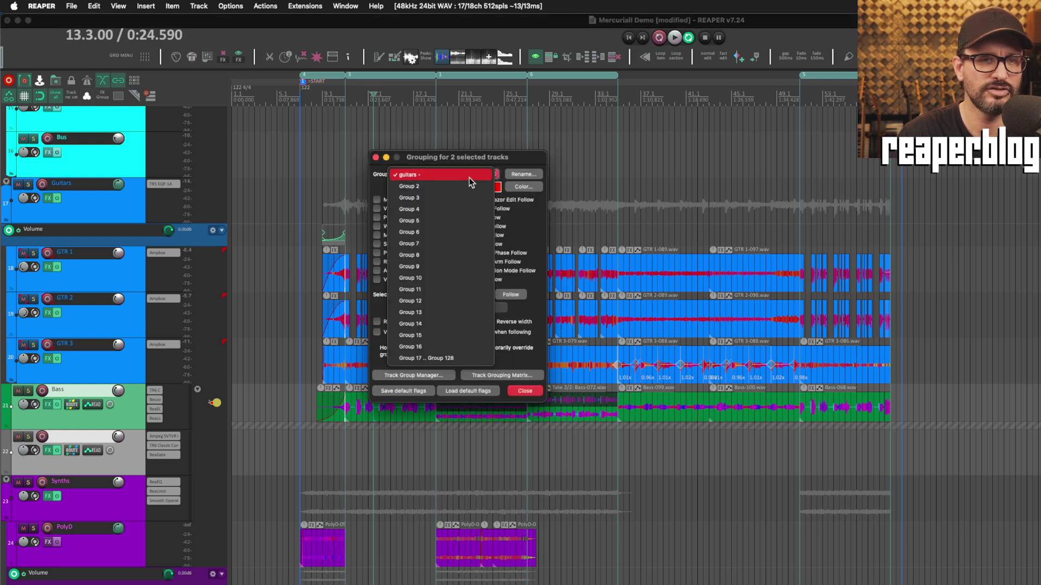
click(421, 187)
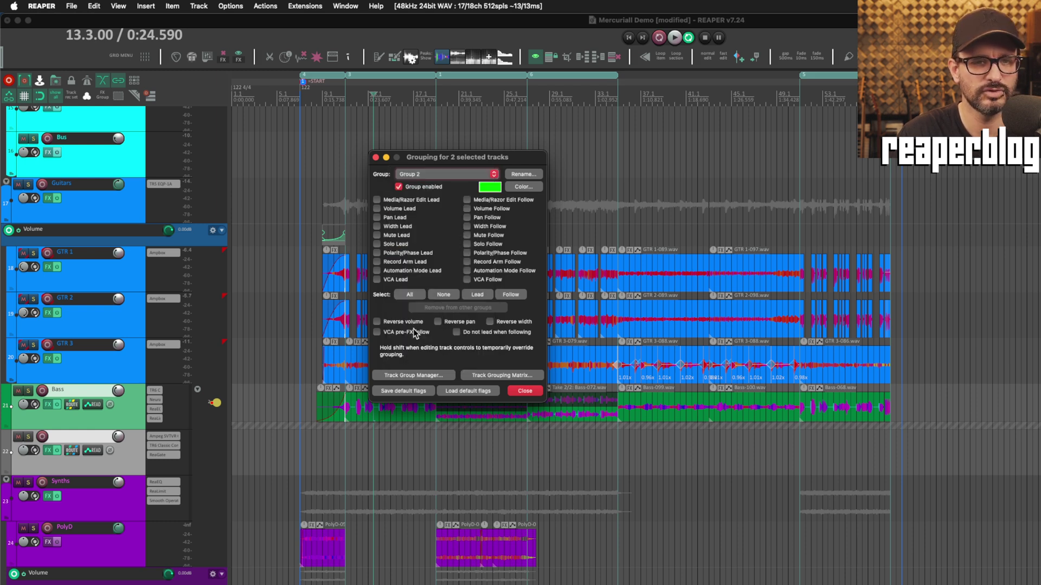
click(482, 391)
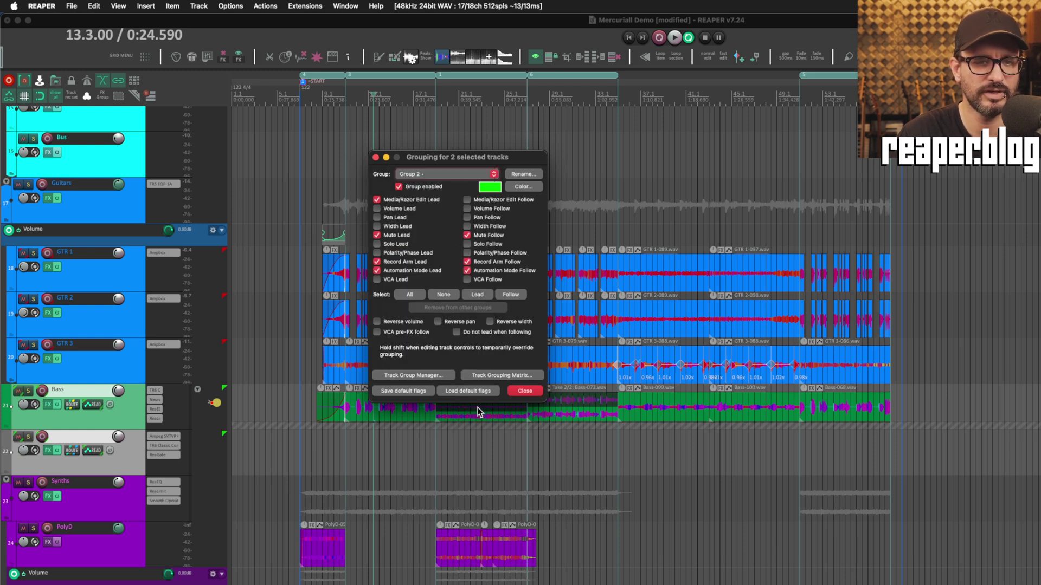
click(516, 393)
Step: Open the grouping parameters for PolyD and the other selected synth track, and rename Group 16 as Synths
click(128, 546)
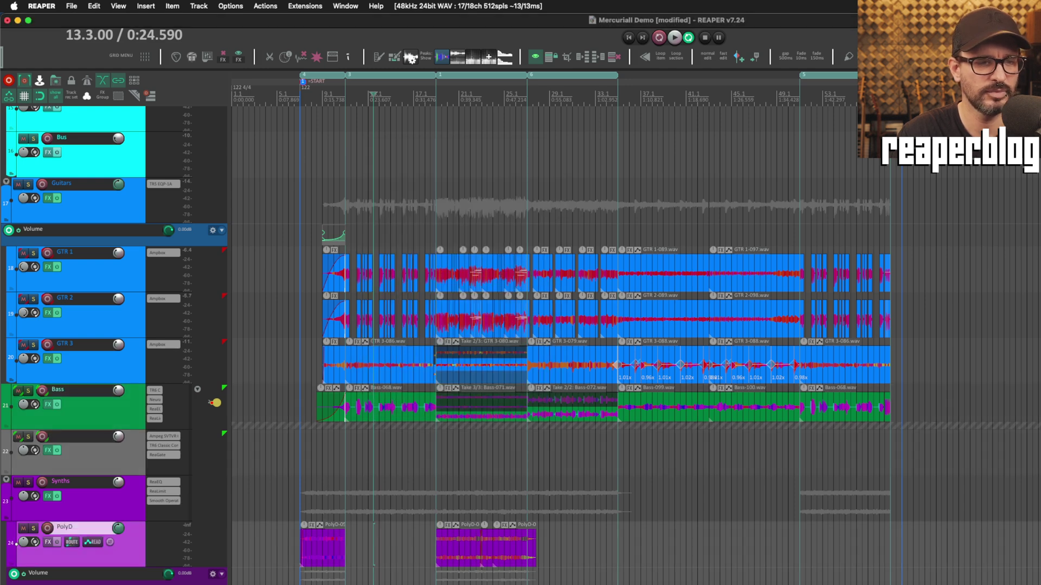
click(89, 97)
click(448, 174)
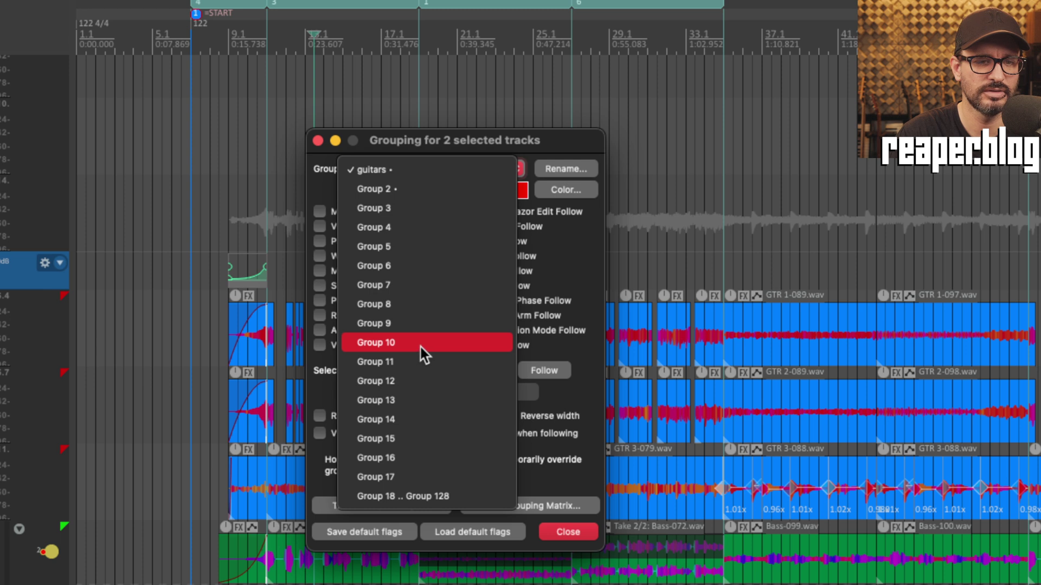
click(421, 458)
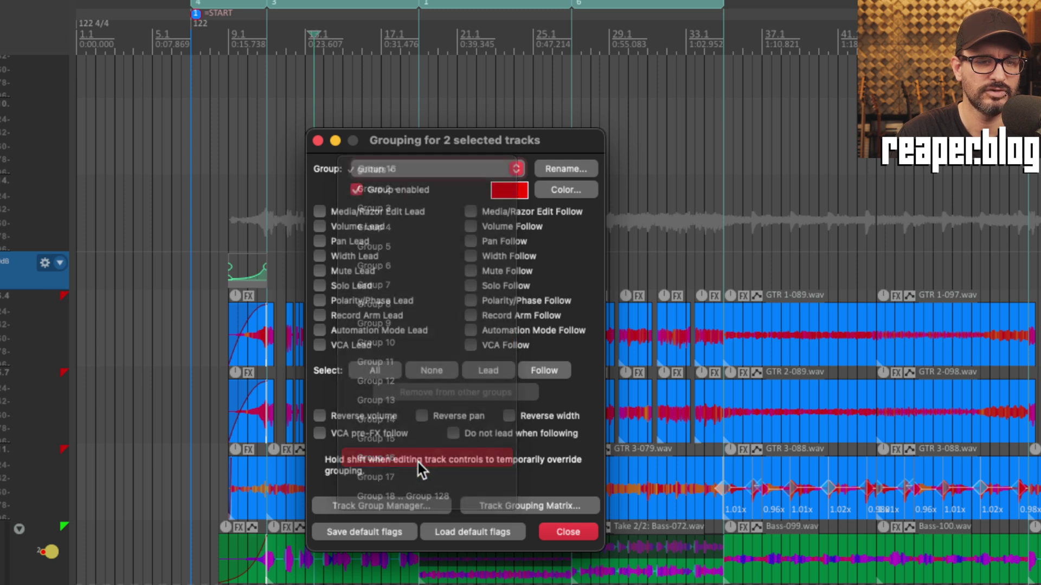
click(554, 170)
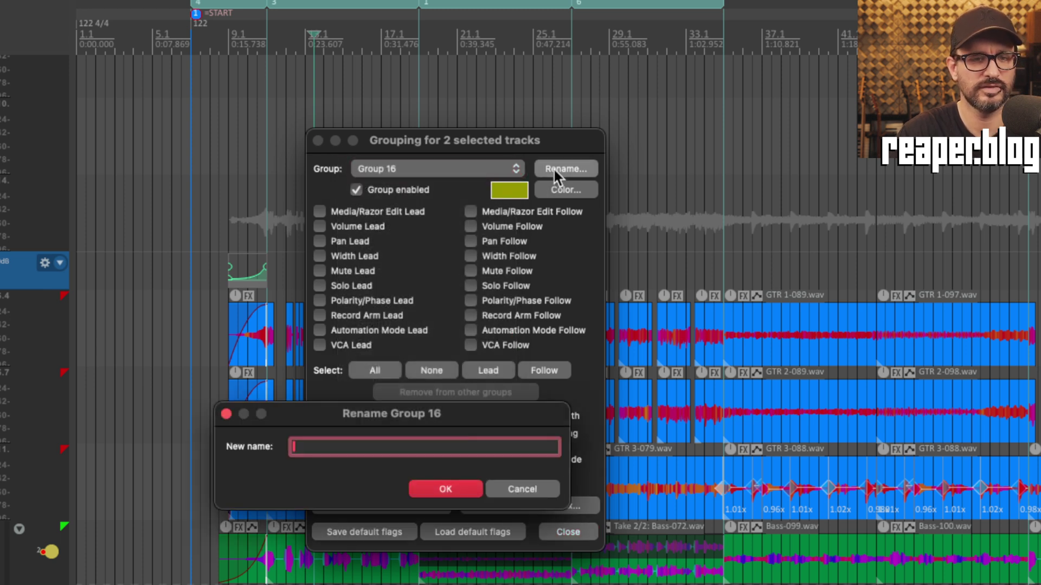
text(Synths)
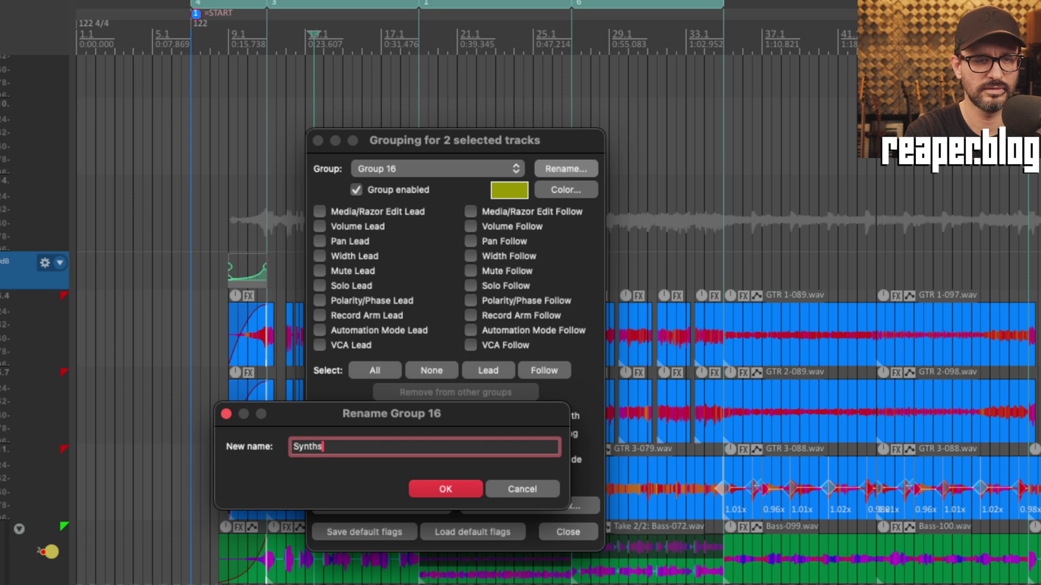
key(Return)
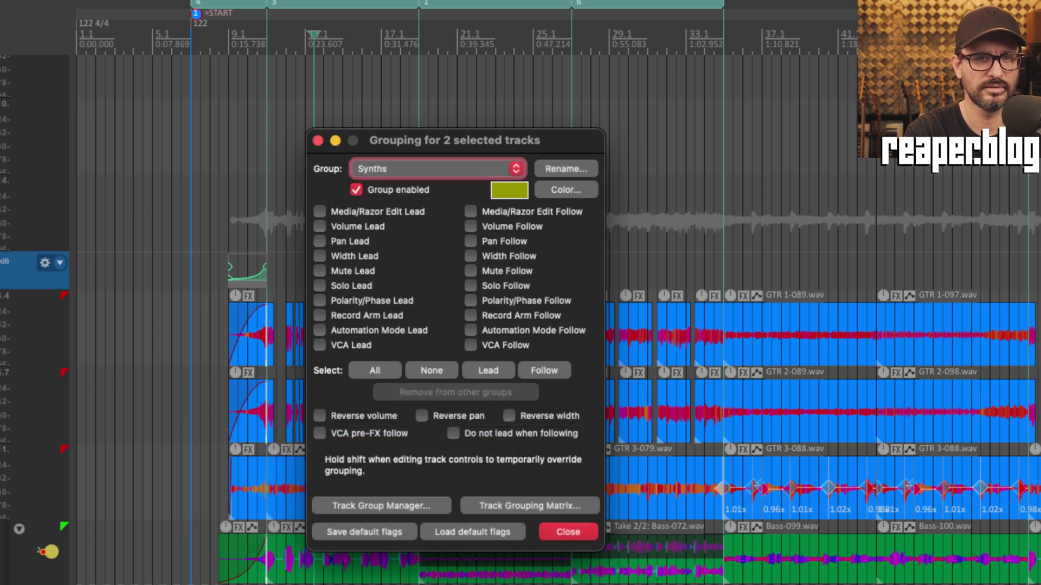
Step: Load the default flags for the Synths group, check the group list for groups in use, and close the grouping window
click(496, 532)
click(464, 170)
scroll(470, 432, up, 1)
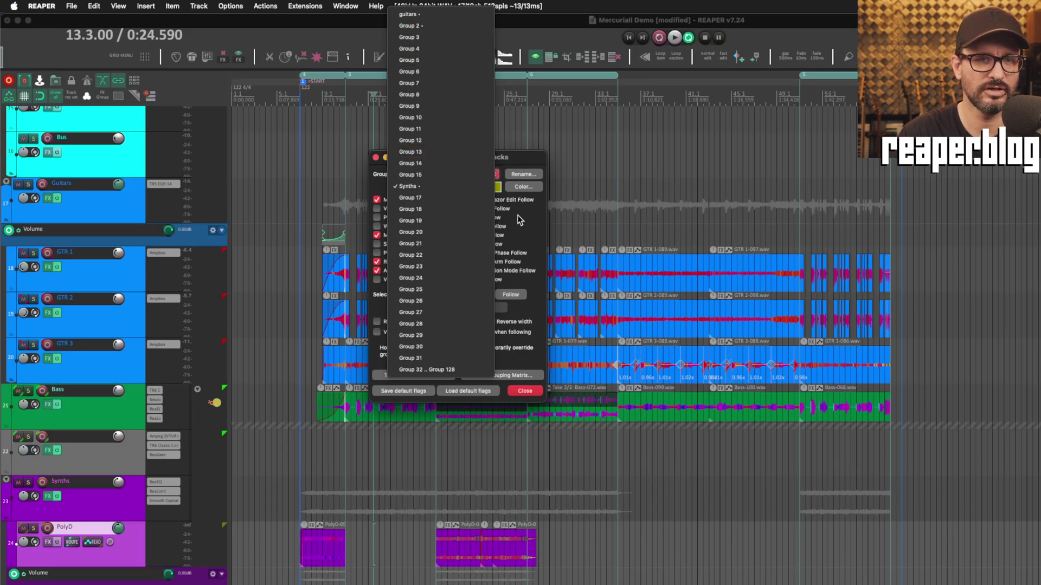
click(525, 159)
click(530, 393)
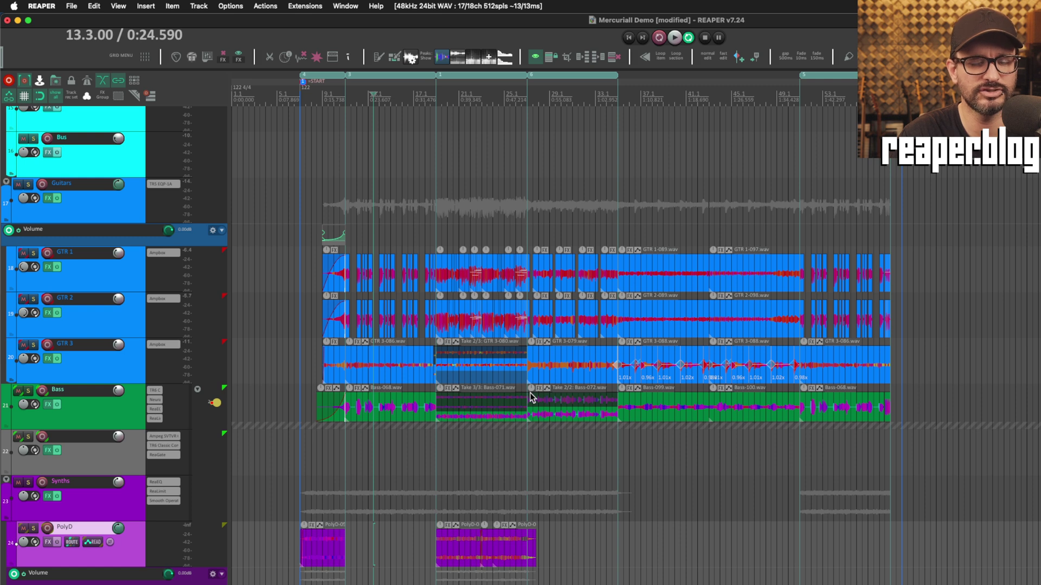